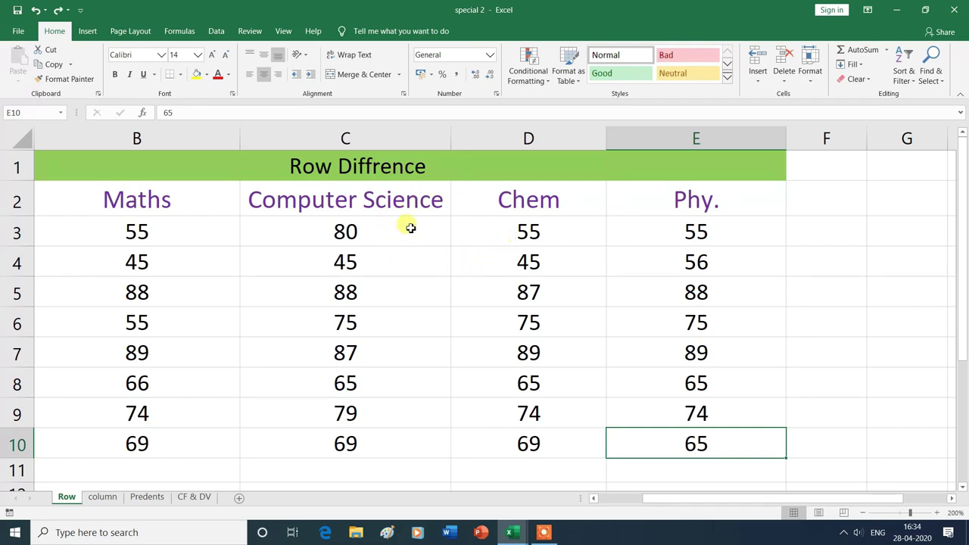
Step: Bring up the Go To window and the Go To Special choices from Find & Select
{"action": "key", "text": "ctrl+g"}
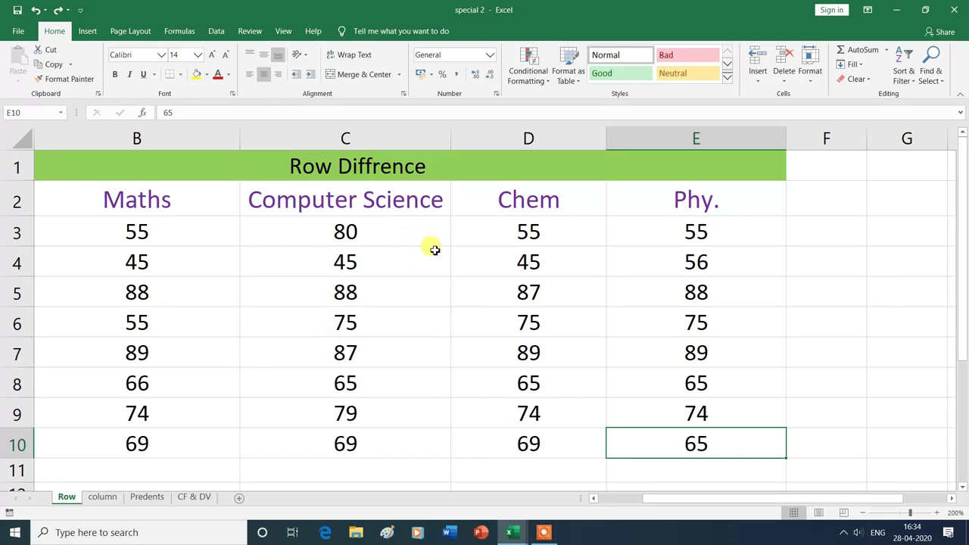
{"action": "key", "text": "F5"}
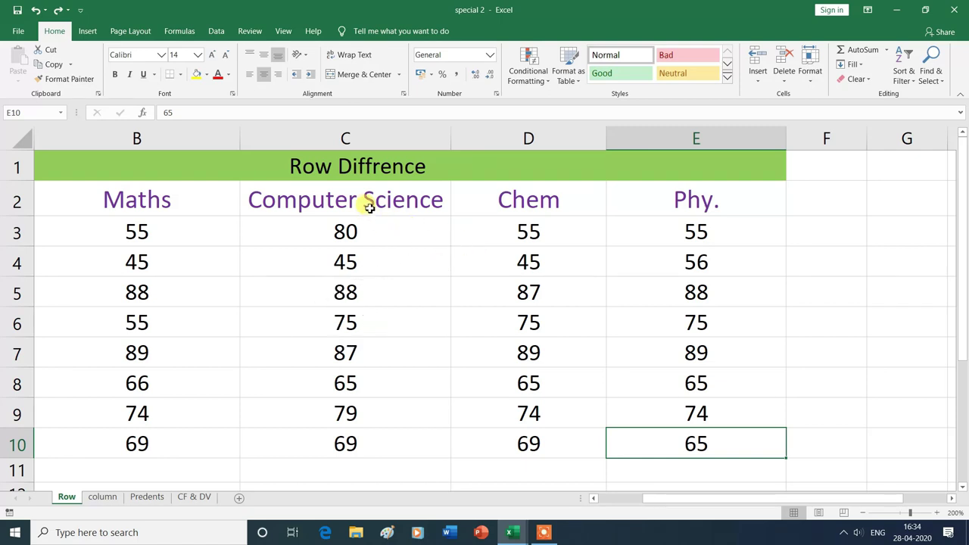
{"action": "left_click", "coordinate": [943, 88]}
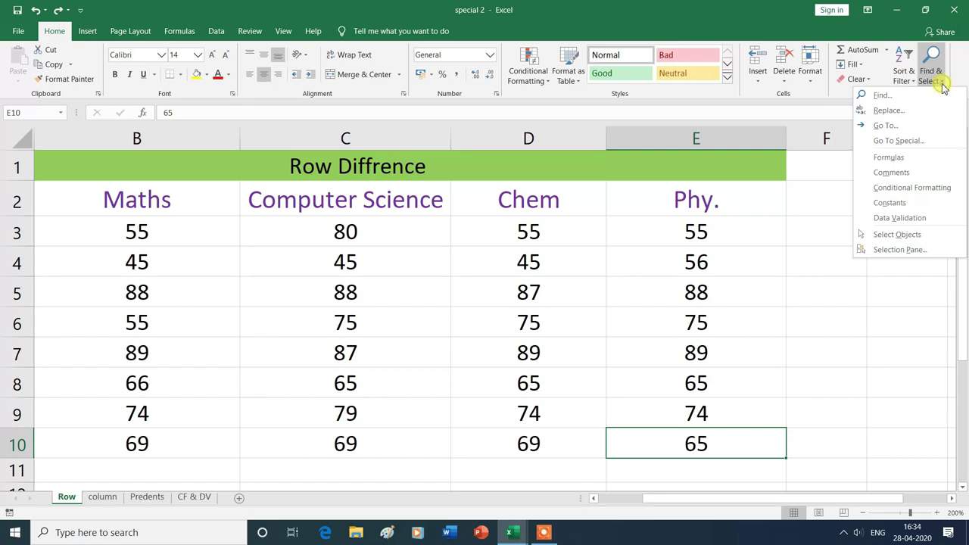
{"action": "left_click", "coordinate": [931, 144]}
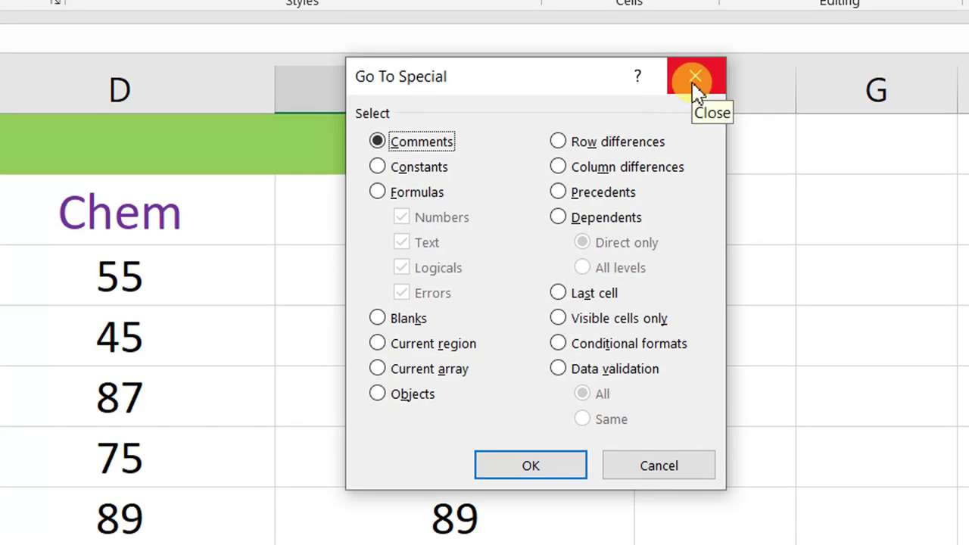
Step: Close Go To Special unused and select row 3, then row 4, of the Row Diffrence table
{"action": "left_click", "coordinate": [696, 83]}
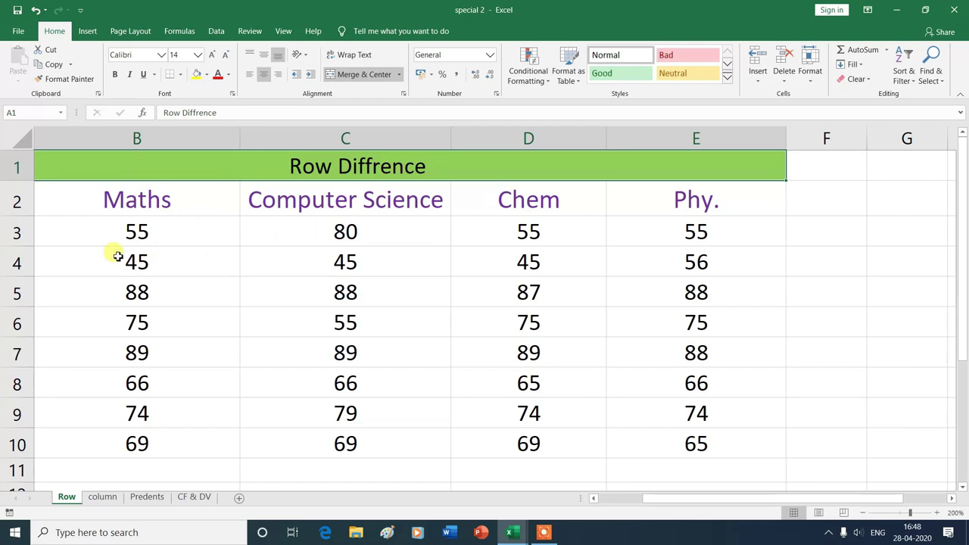
{"action": "left_click", "coordinate": [18, 234]}
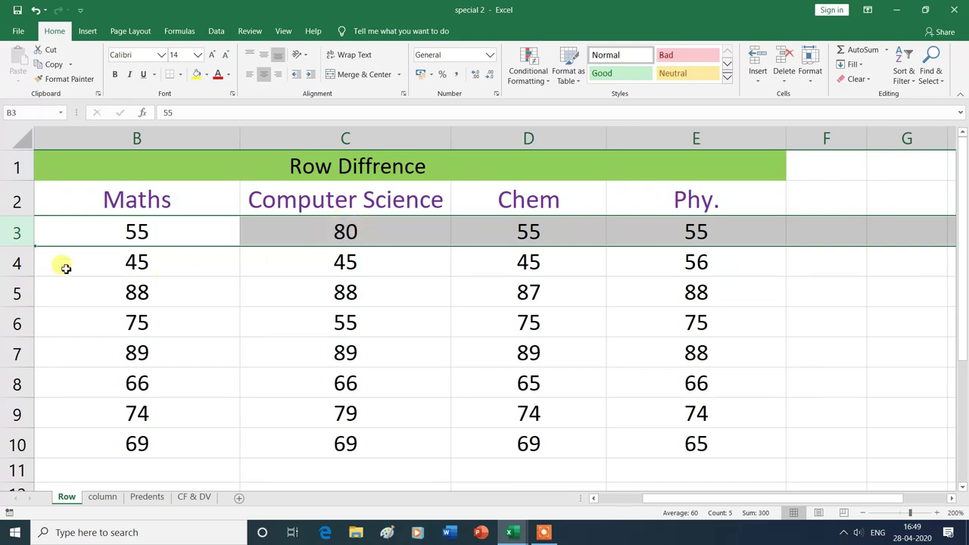
{"action": "left_click", "coordinate": [22, 262]}
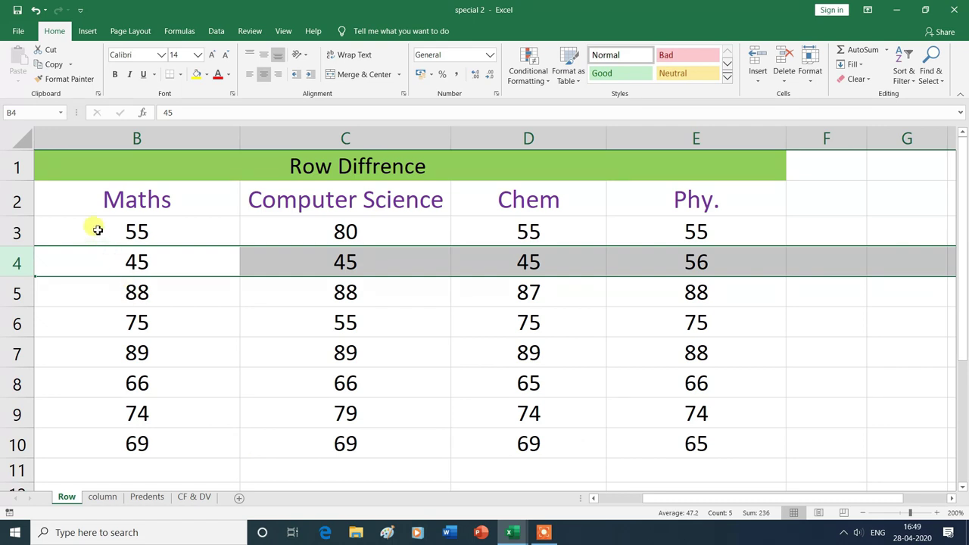
Step: Select B3:E10 and apply Go To Special > Row differences to pick the odd-one-out scores
{"action": "left_click_drag", "start_coordinate": [97, 230], "coordinate": [667, 433]}
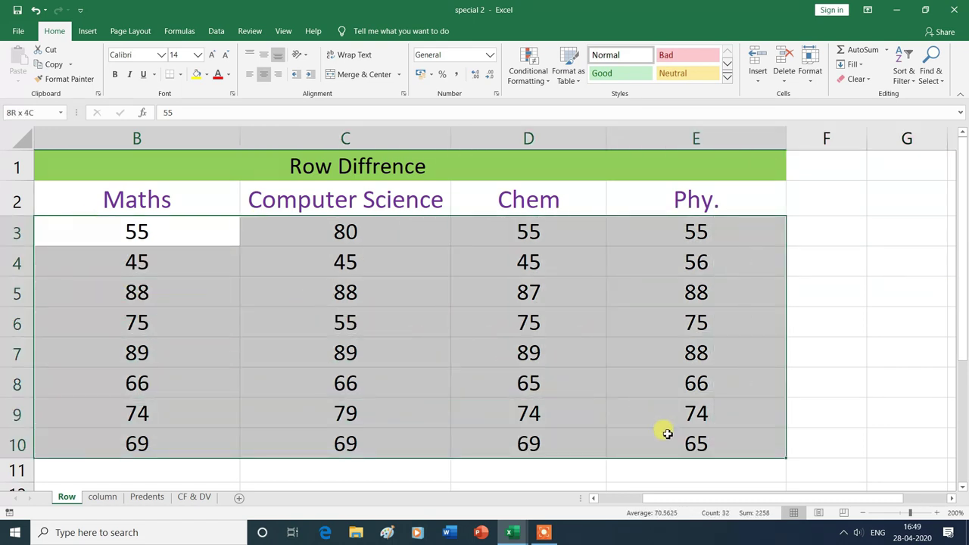
{"action": "key", "text": "F5"}
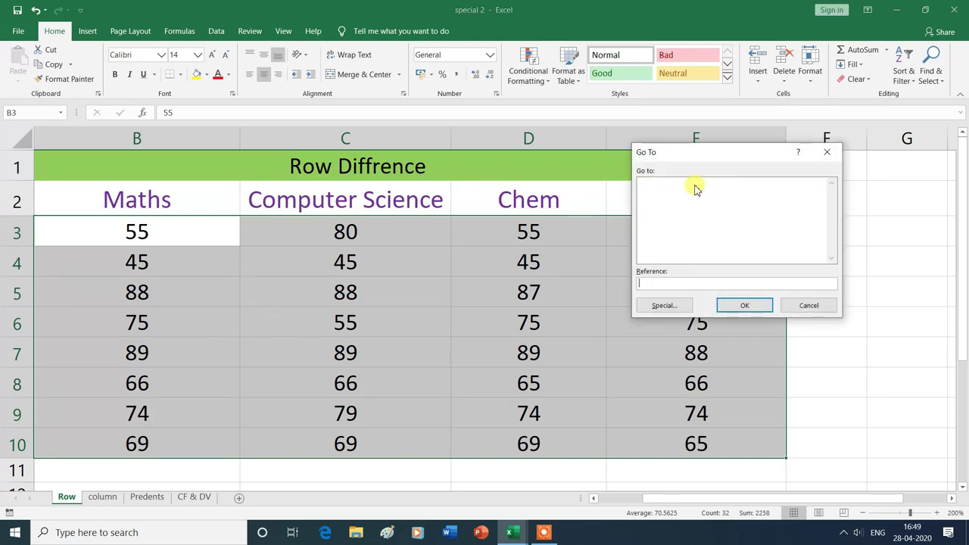
{"action": "left_click", "coordinate": [664, 306]}
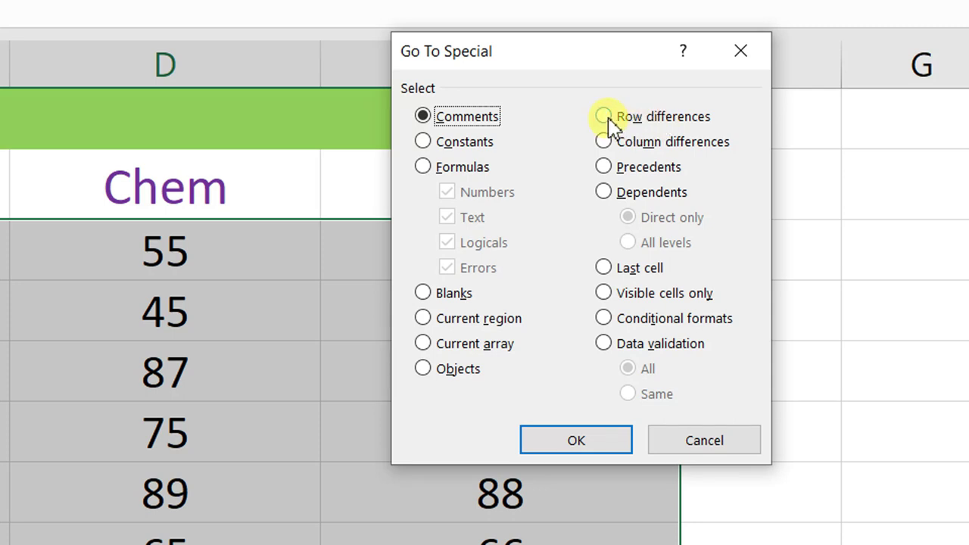
{"action": "left_click", "coordinate": [606, 118]}
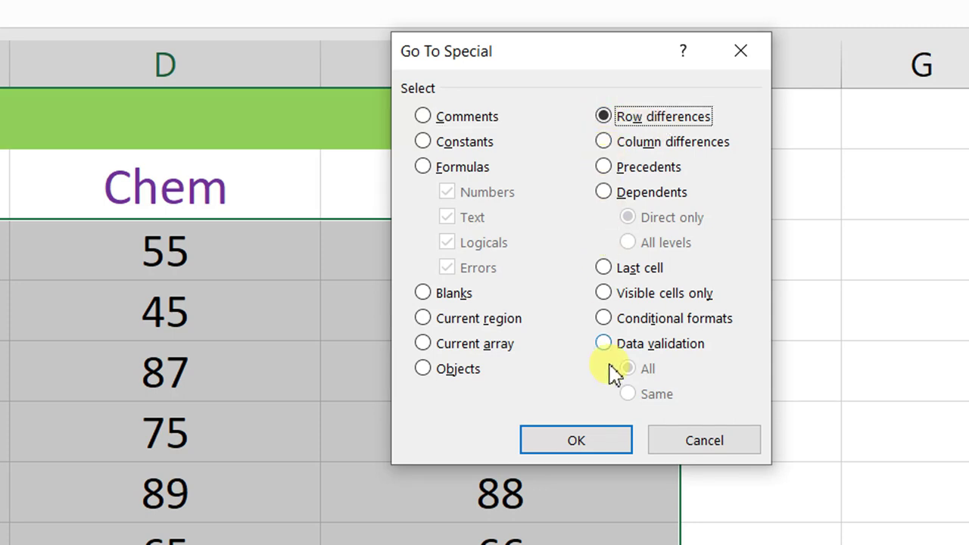
{"action": "left_click", "coordinate": [576, 440]}
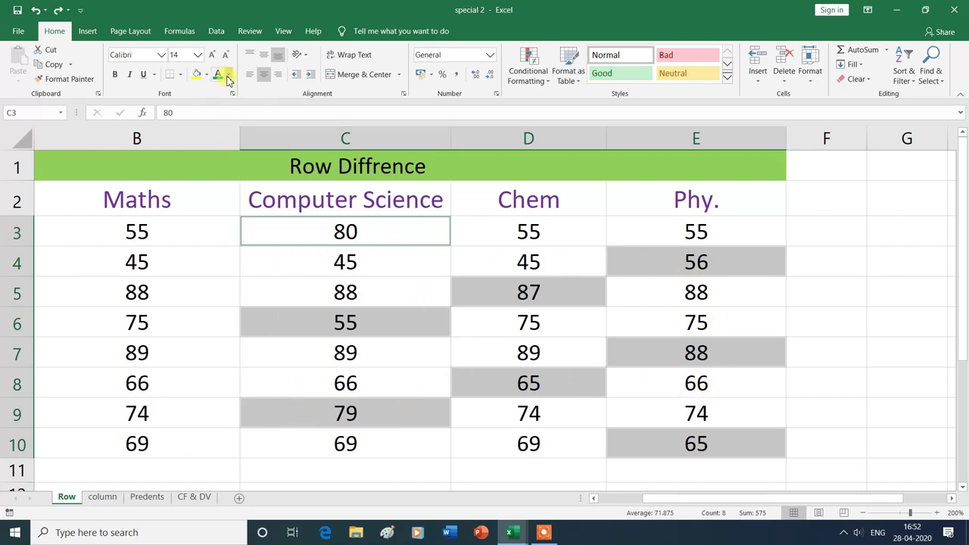
{"action": "left_click", "coordinate": [228, 76]}
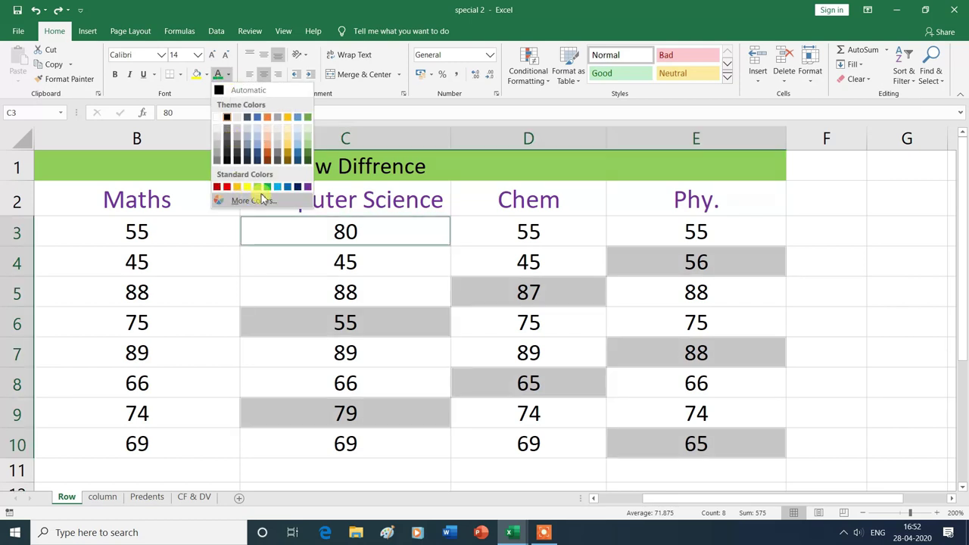
Step: Make the row-difference scores green and bold, then move to the column sheet
{"action": "left_click", "coordinate": [269, 188]}
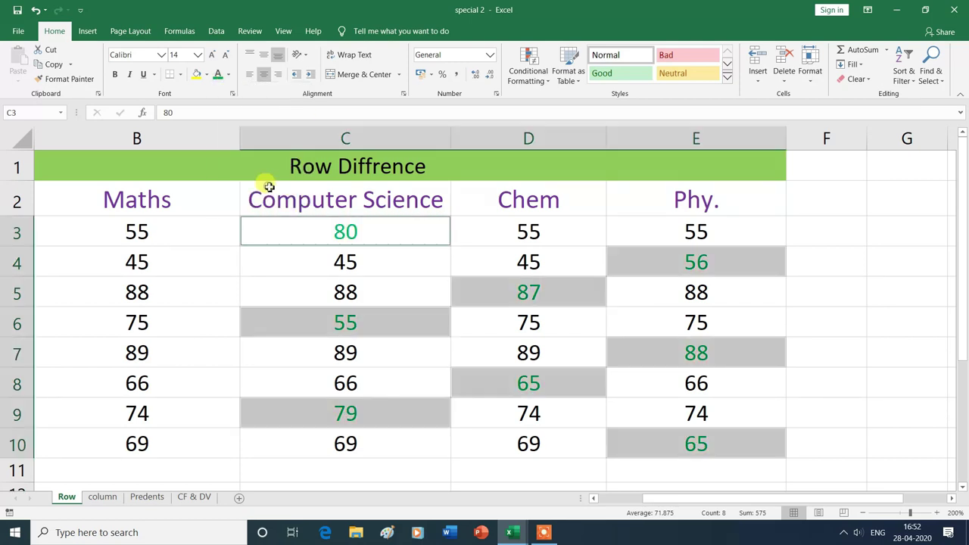
{"action": "left_click", "coordinate": [115, 76]}
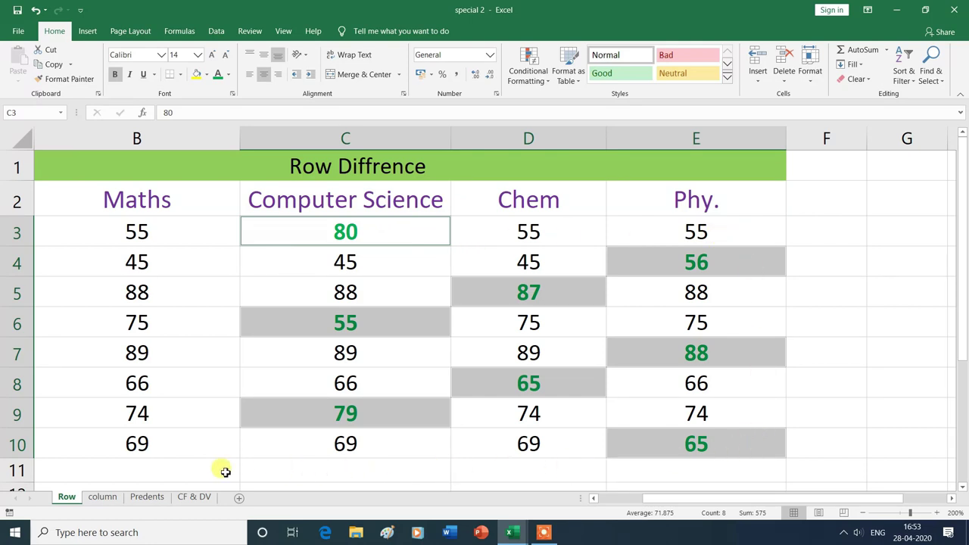
{"action": "left_click", "coordinate": [102, 496]}
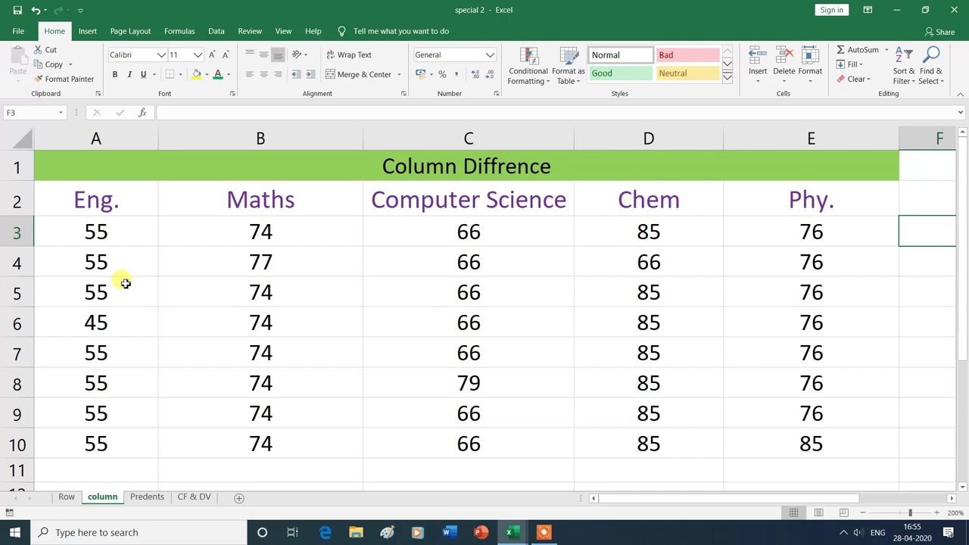
Step: Select A3:E10 and apply Go To Special > Column differences, picking 45, 77, 79, 66 and 85
{"action": "mouse_move", "coordinate": [82, 231]}
{"action": "left_mouse_down"}
{"action": "mouse_move", "coordinate": [663, 307]}
{"action": "mouse_move", "coordinate": [811, 443]}
{"action": "left_mouse_up"}
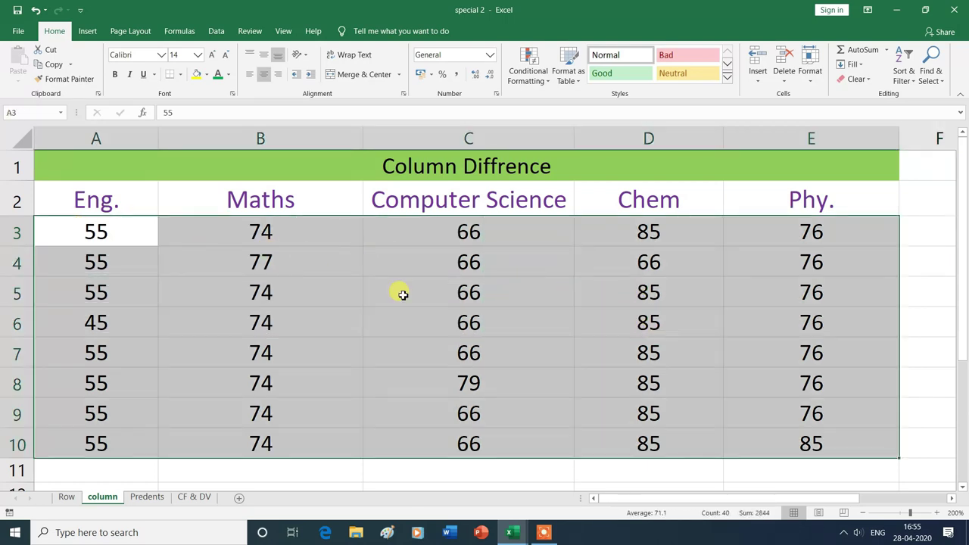
{"action": "key", "text": "F5"}
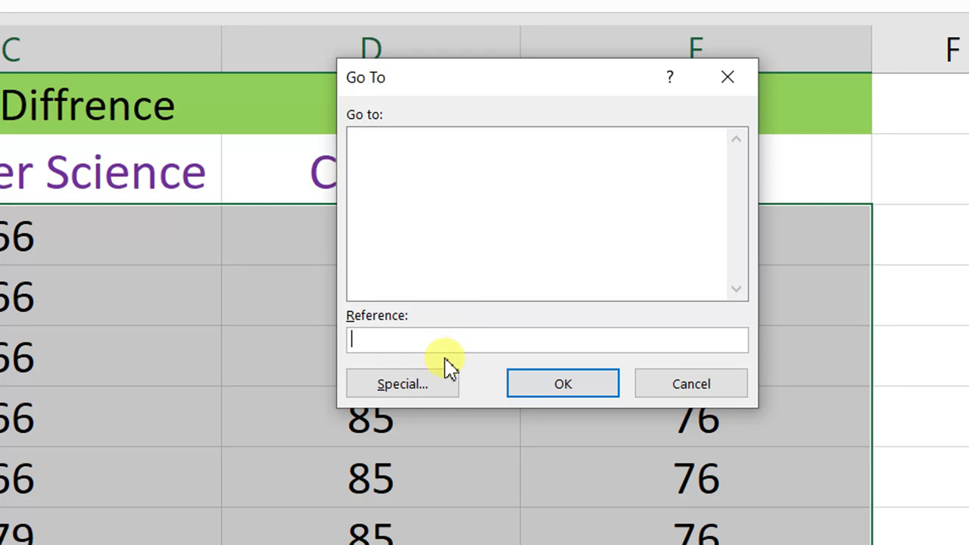
{"action": "left_click", "coordinate": [426, 389]}
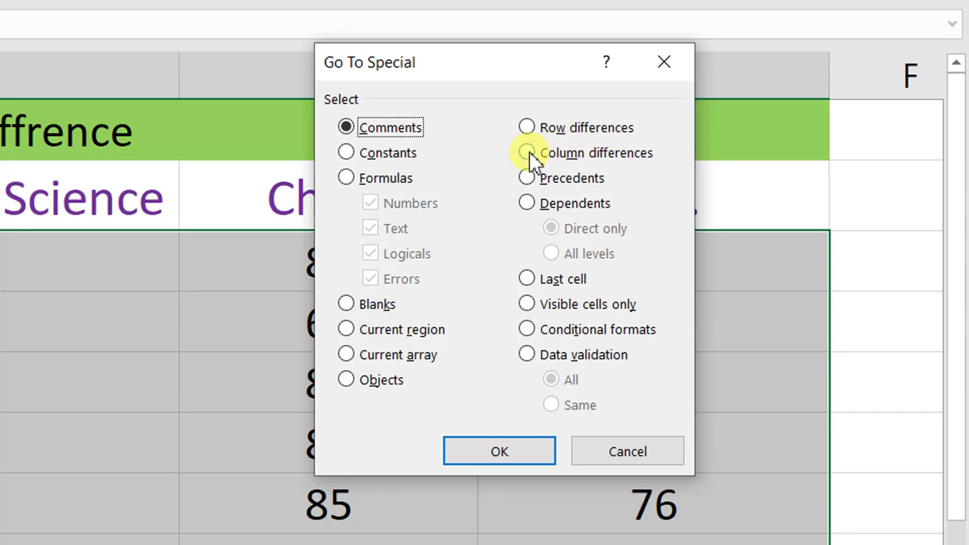
{"action": "left_click", "coordinate": [528, 155]}
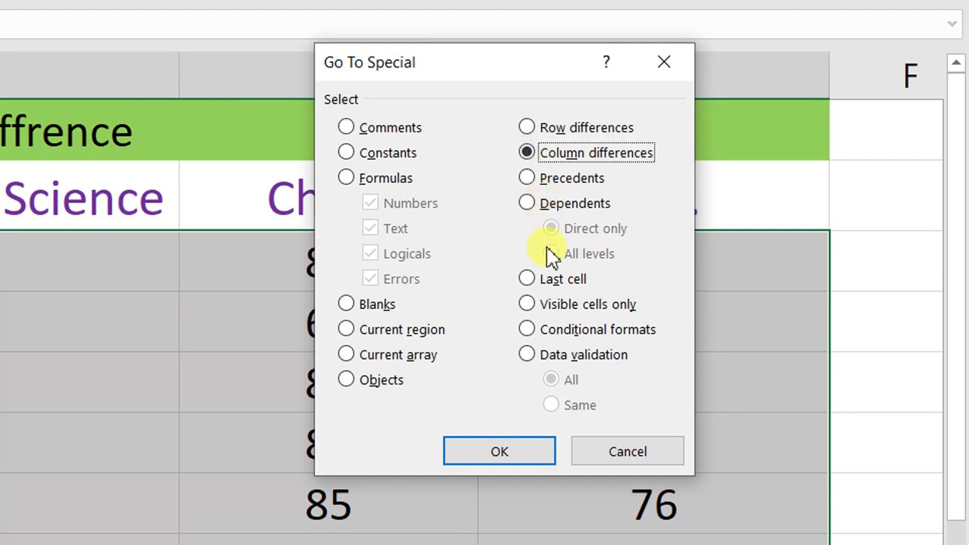
{"action": "left_click", "coordinate": [522, 456]}
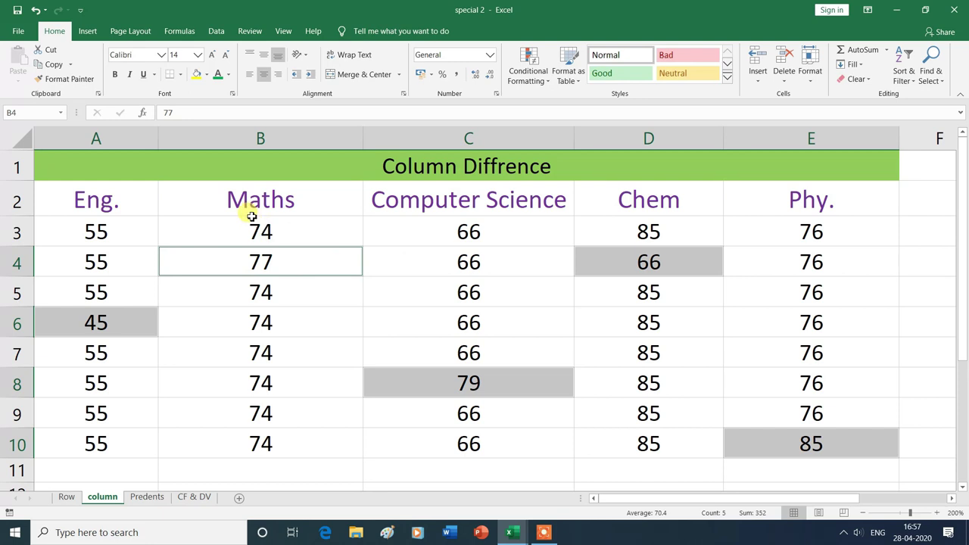
Step: Fill the five column-difference scores blue and move to the Precedents sheet
{"action": "left_click", "coordinate": [207, 74]}
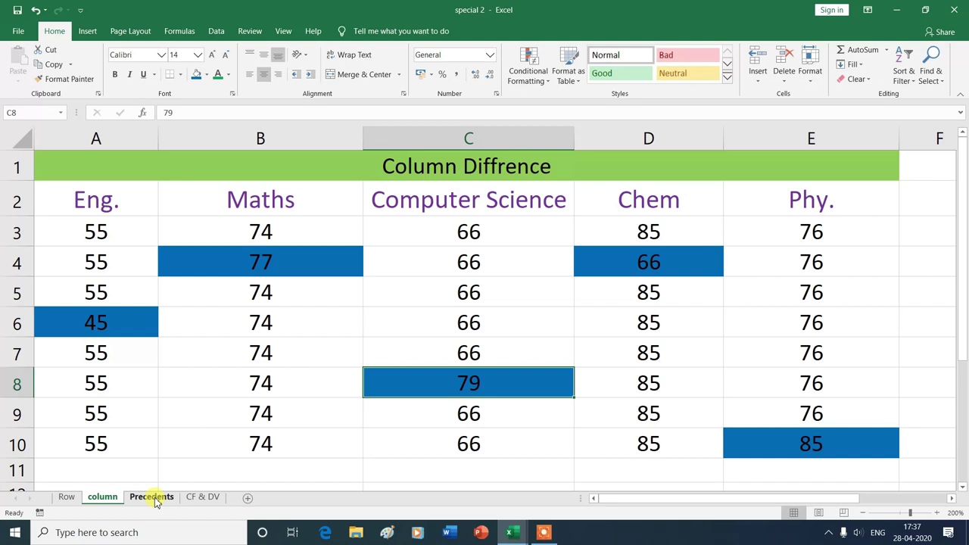
{"action": "left_click", "coordinate": [154, 499]}
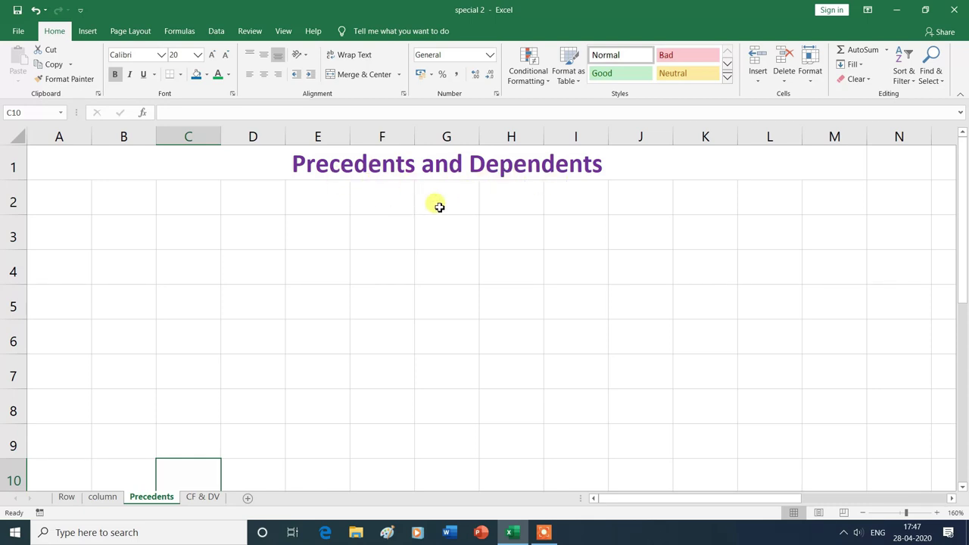
Step: Enter 10, 20, 30, 40 and 50 down F3:F7
{"action": "left_click", "coordinate": [395, 227]}
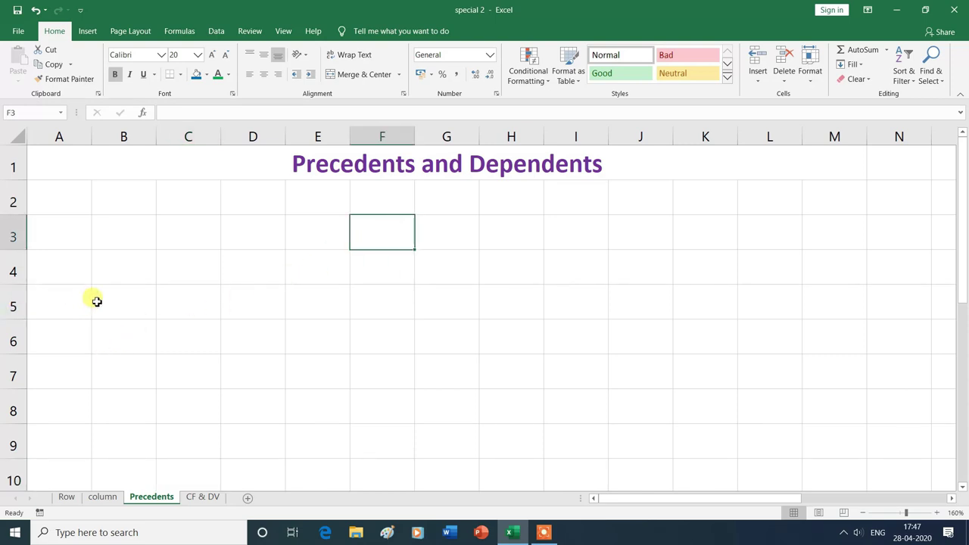
{"action": "type", "text": "10"}
{"action": "key", "text": "Return"}
{"action": "type", "text": "20"}
{"action": "key", "text": "Return"}
{"action": "type", "text": "30"}
{"action": "key", "text": "Return"}
{"action": "type", "text": "40 "}
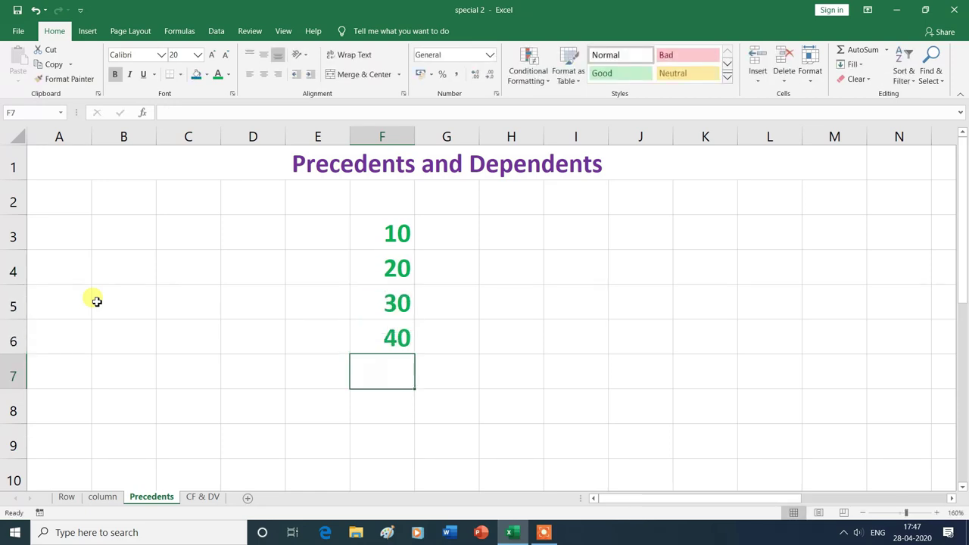
{"action": "type", "text": "50"}
{"action": "key", "text": "Return"}
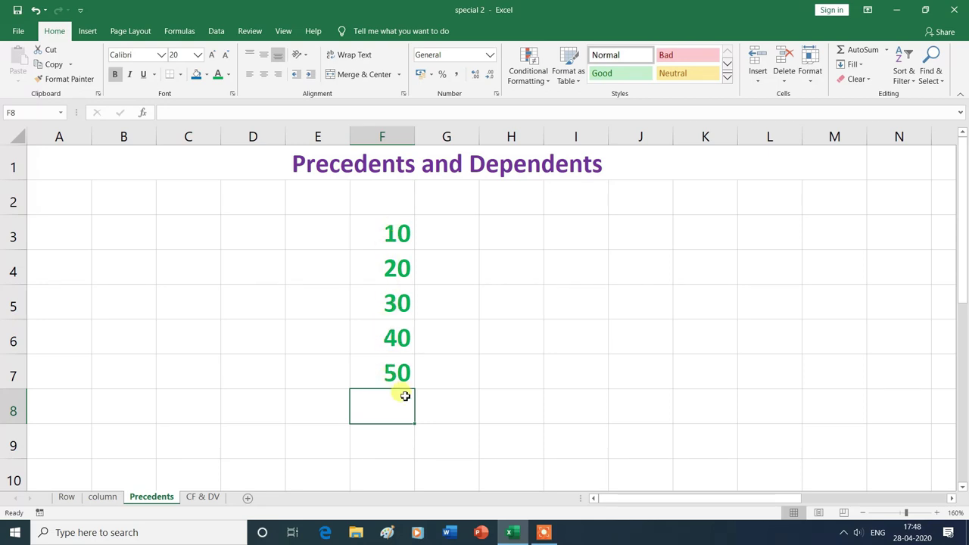
Step: Enter =F3+F4+F5+F6+F7 in I5 so it totals 150
{"action": "left_click", "coordinate": [576, 307]}
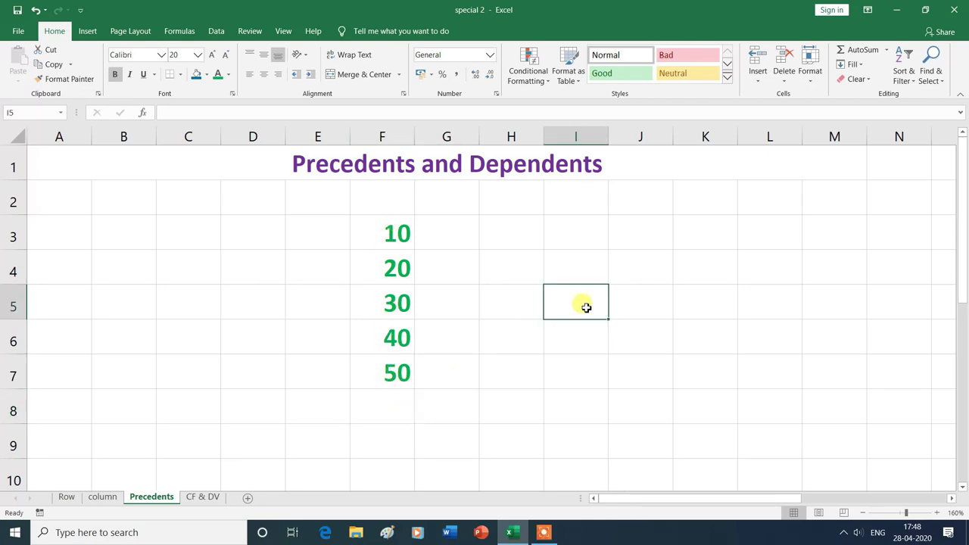
{"action": "type", "text": "="}
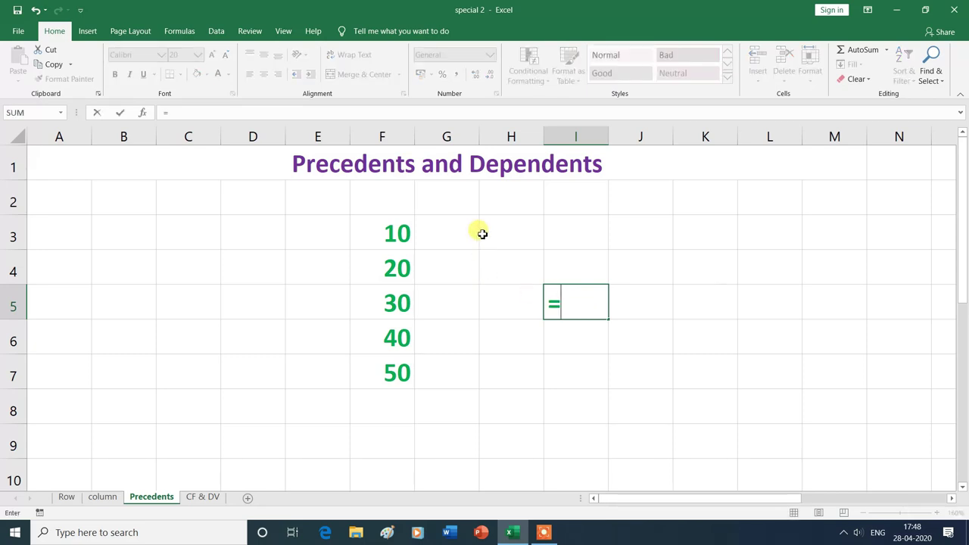
{"action": "left_click", "coordinate": [390, 237]}
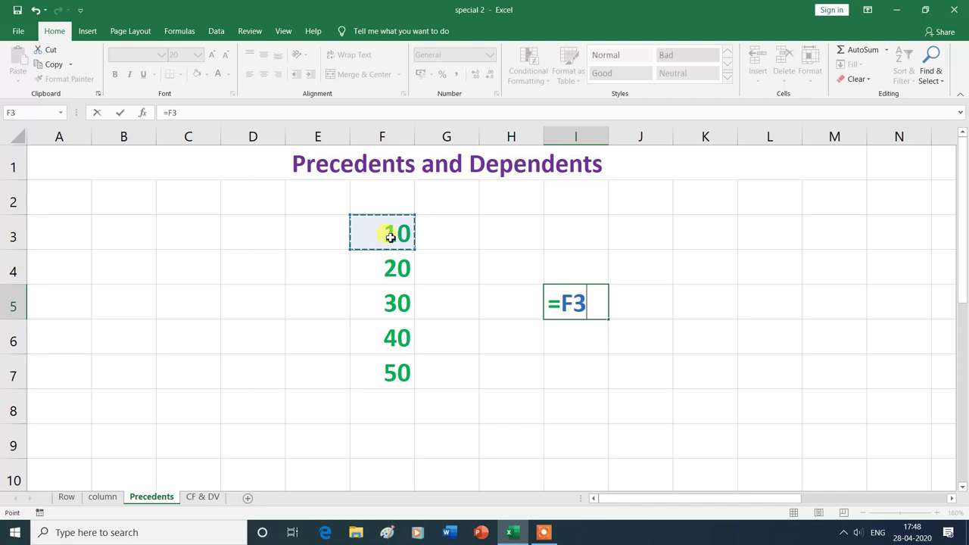
{"action": "type", "text": "+"}
{"action": "left_click", "coordinate": [403, 277]}
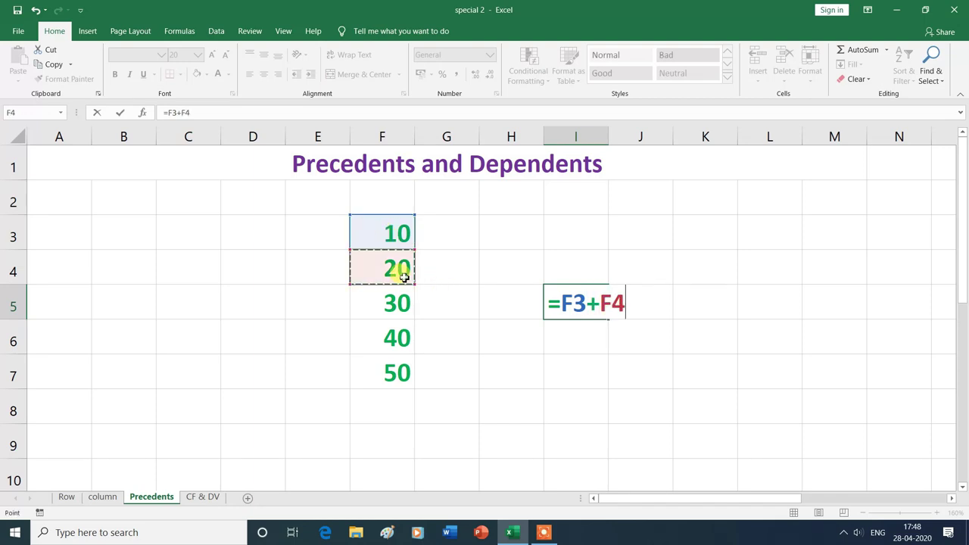
{"action": "type", "text": "+"}
{"action": "left_click", "coordinate": [408, 314]}
{"action": "type", "text": "+"}
{"action": "left_click", "coordinate": [390, 333]}
{"action": "type", "text": "+"}
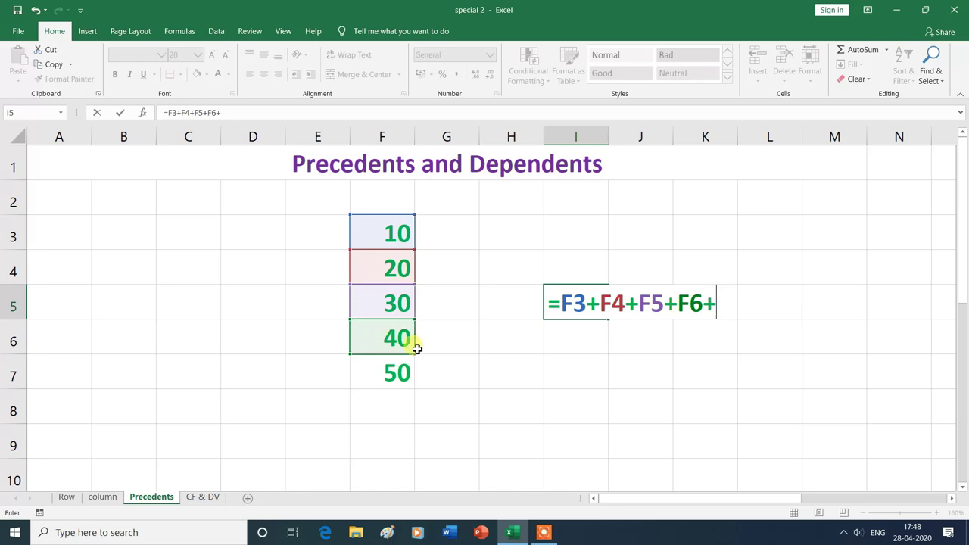
{"action": "left_click", "coordinate": [398, 376]}
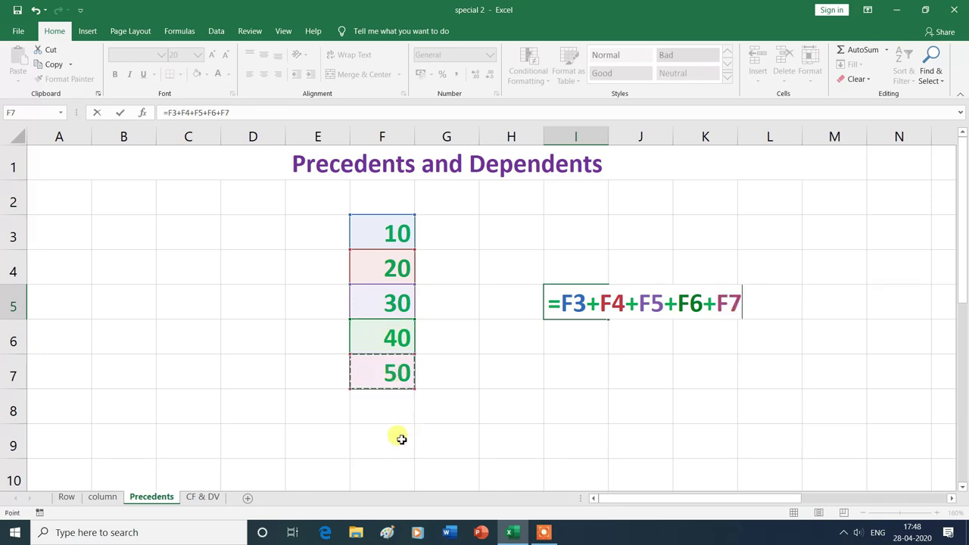
{"action": "key", "text": "Return"}
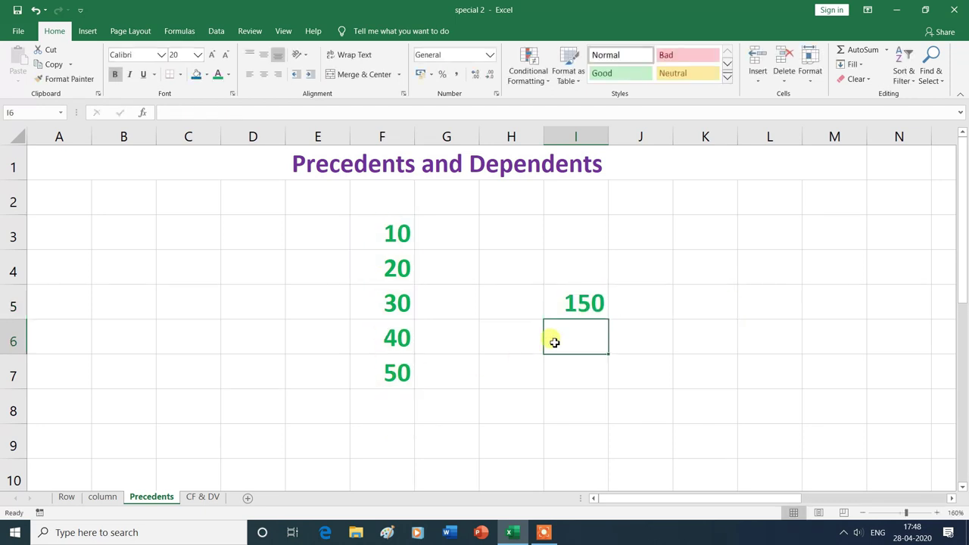
{"action": "left_click", "coordinate": [594, 303]}
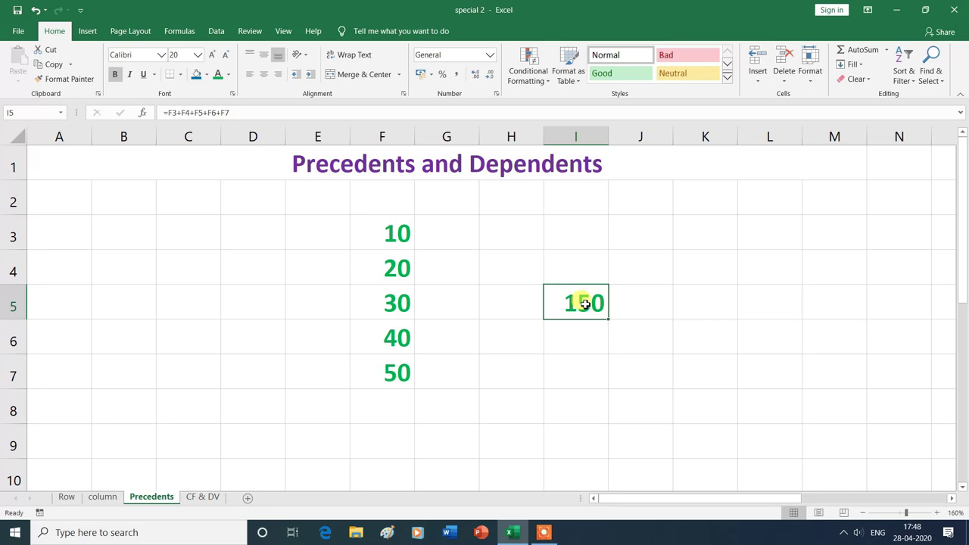
{"action": "left_click", "coordinate": [944, 86]}
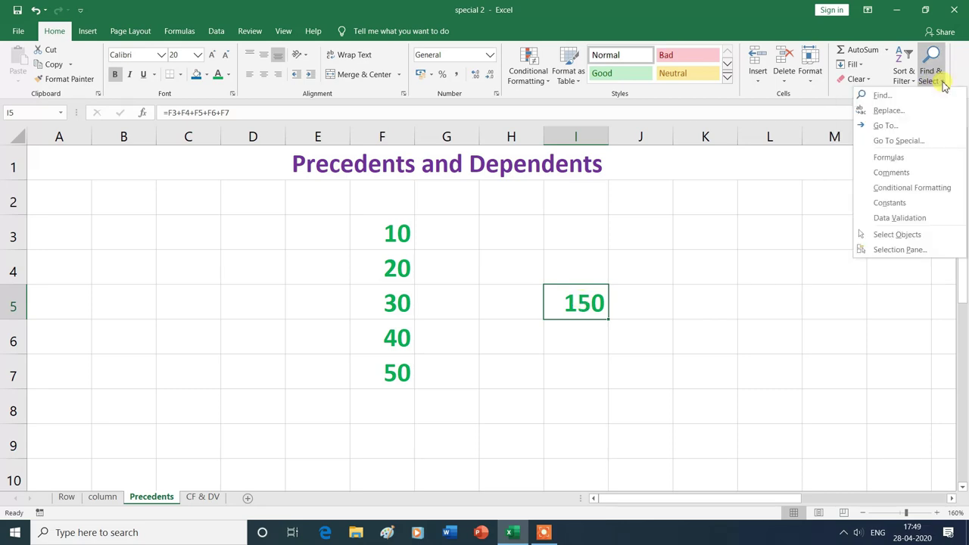
{"action": "left_click", "coordinate": [896, 142]}
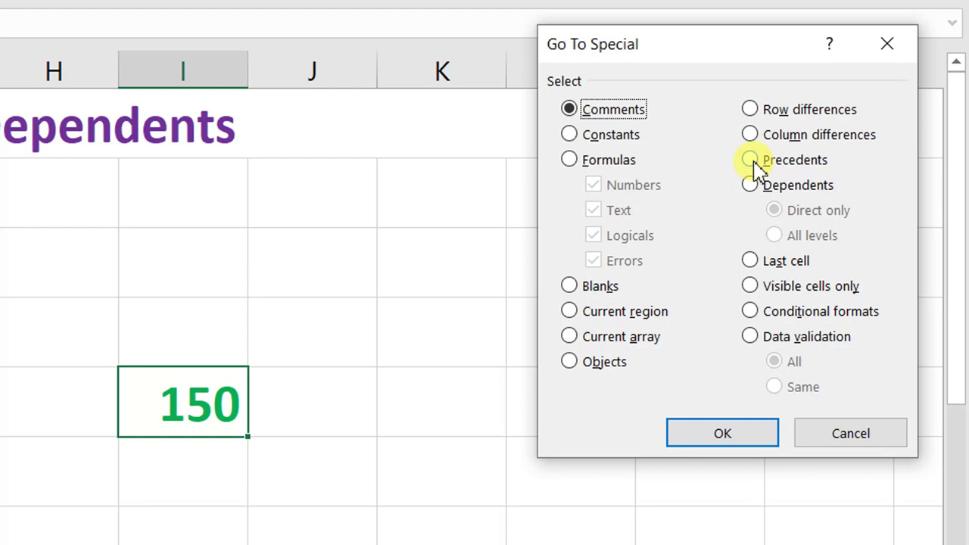
{"action": "left_click", "coordinate": [753, 162]}
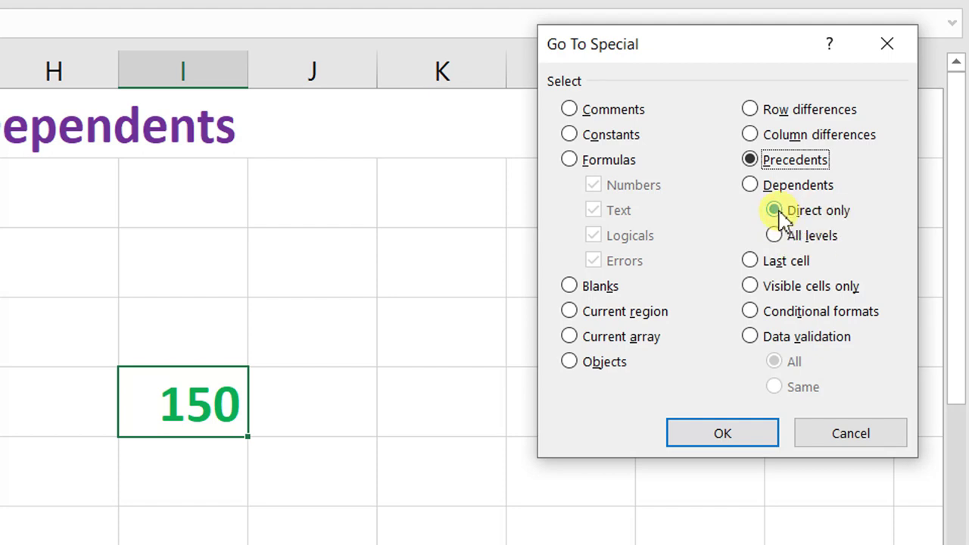
{"action": "left_click", "coordinate": [745, 435]}
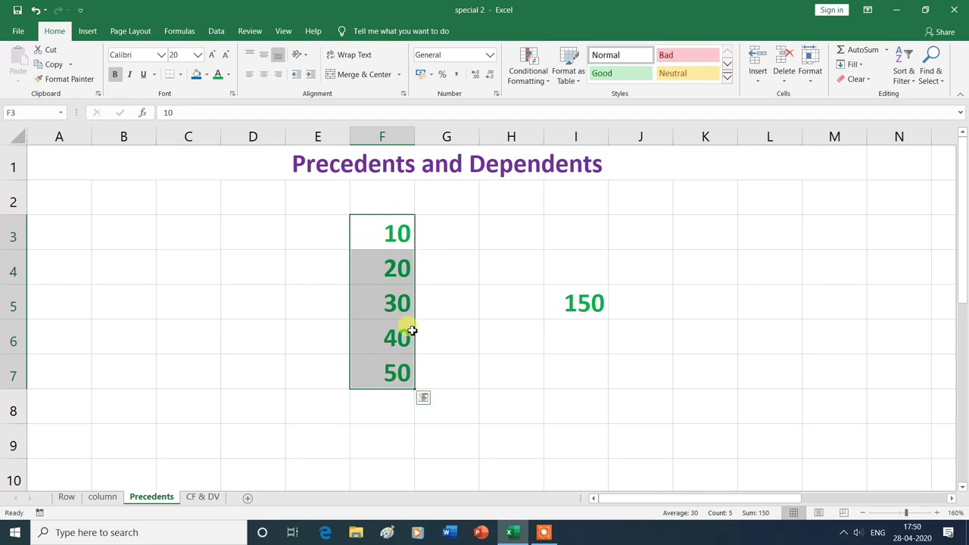
{"action": "left_click", "coordinate": [511, 407]}
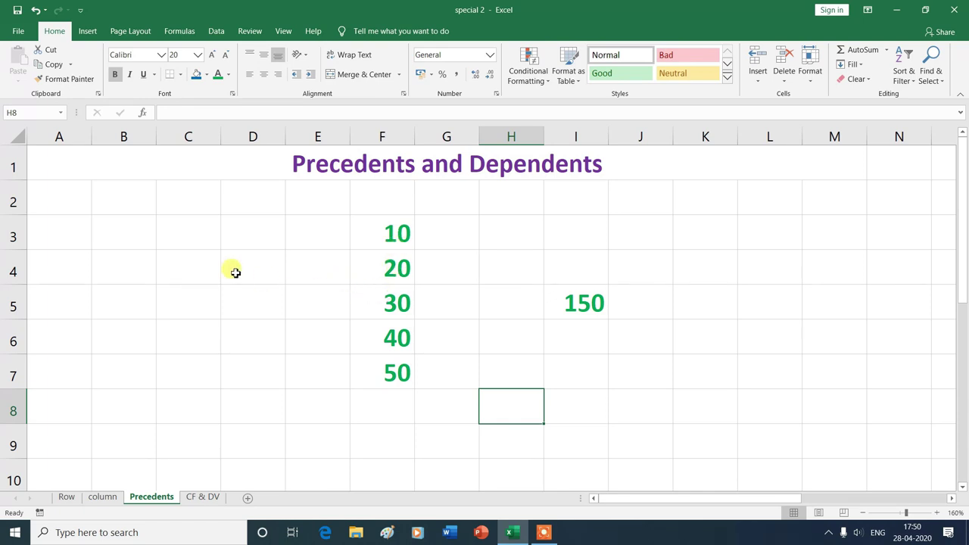
Step: Enter 10, 20 and 30 into C4:C6
{"action": "left_click", "coordinate": [199, 259]}
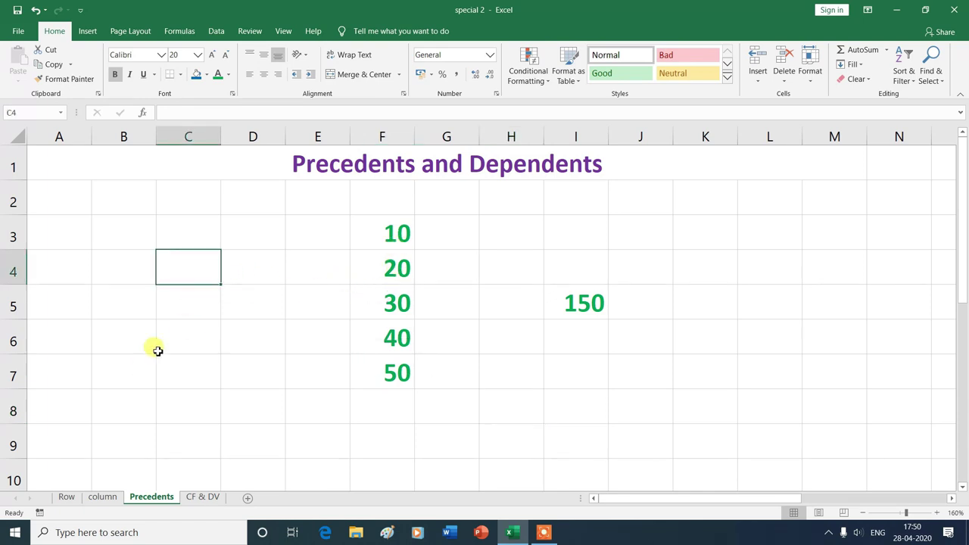
{"action": "type", "text": "10"}
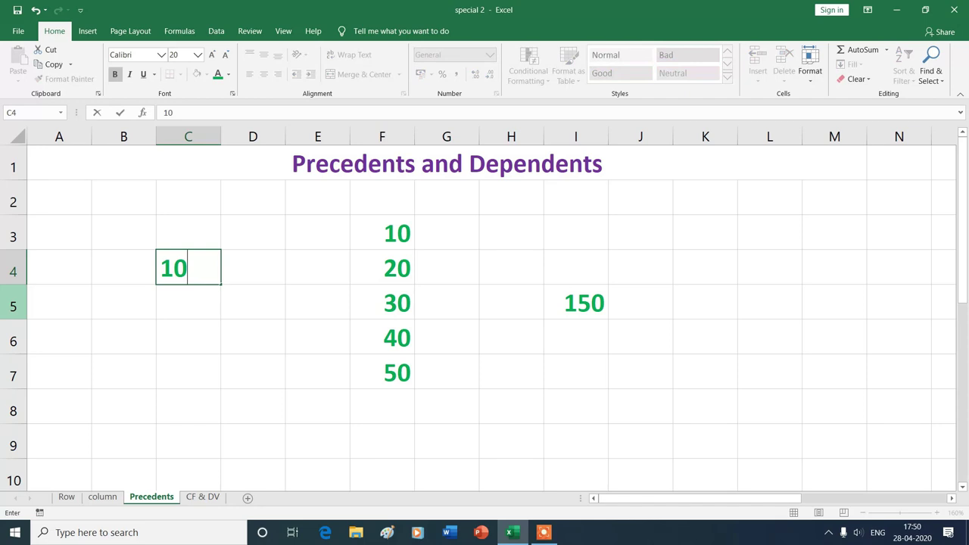
{"action": "key", "text": "Return"}
{"action": "type", "text": "20"}
{"action": "key", "text": "Return"}
{"action": "type", "text": "30"}
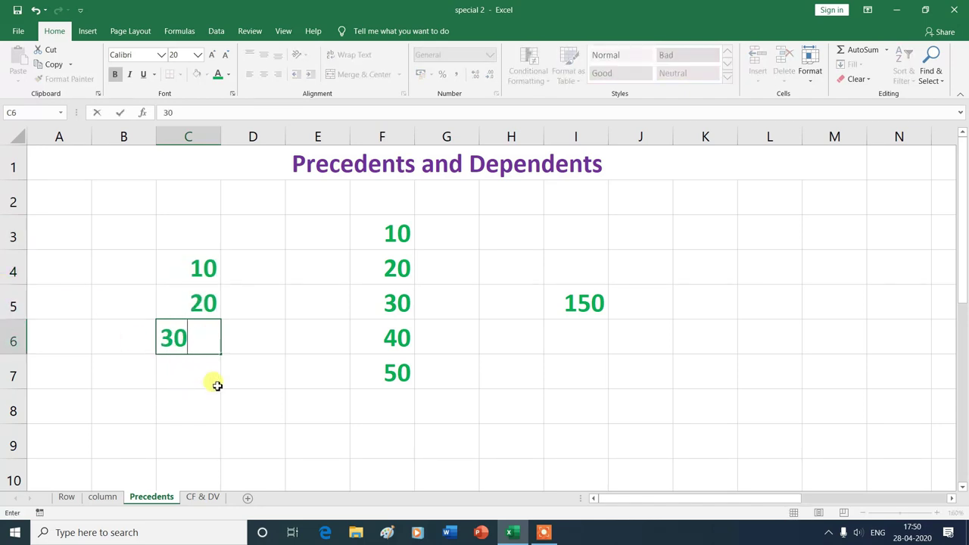
{"action": "key", "text": "Return"}
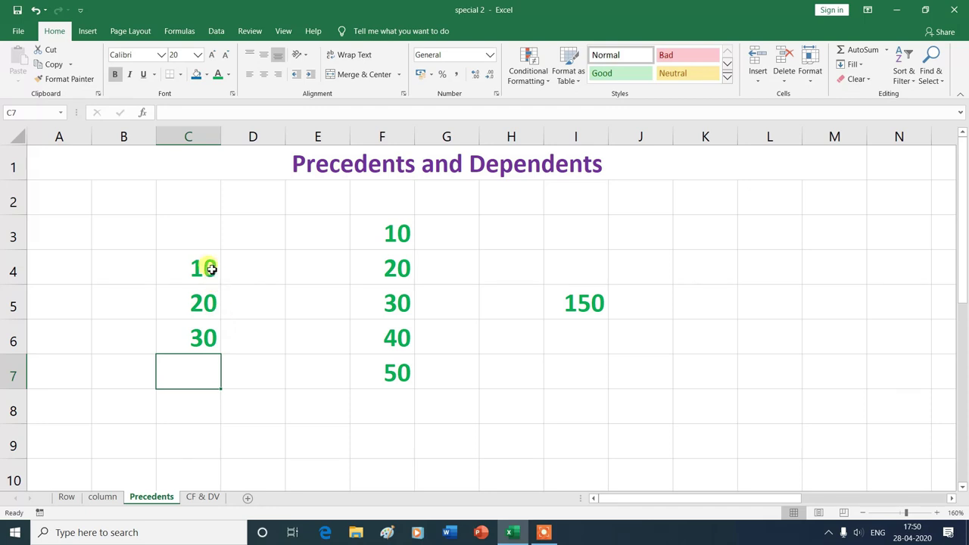
Step: Replace F5 with the formula =C4+C5+C6
{"action": "left_click", "coordinate": [393, 305]}
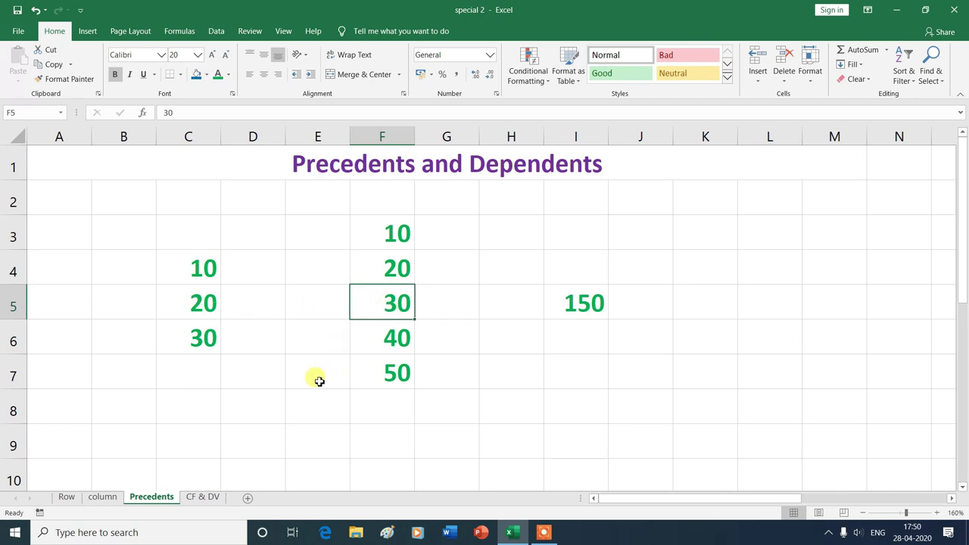
{"action": "type", "text": "="}
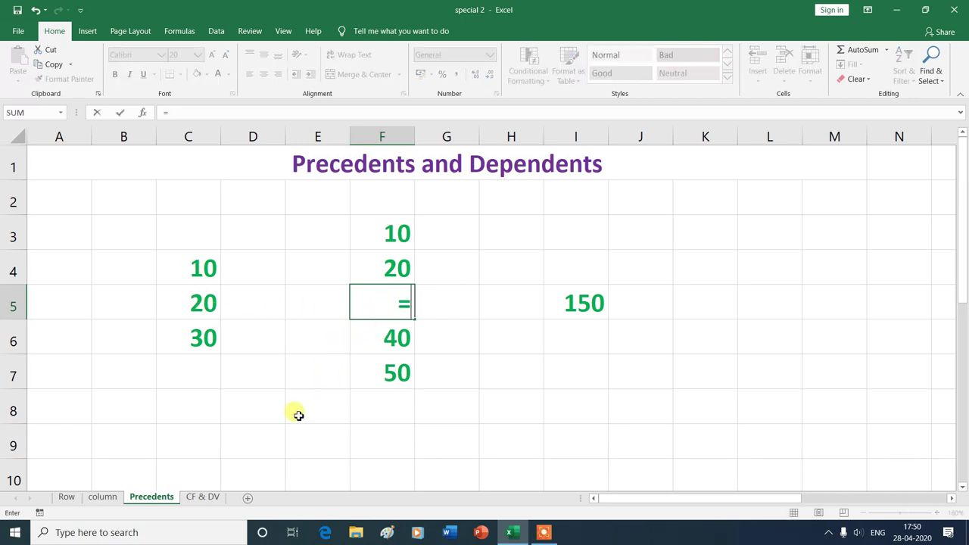
{"action": "left_click", "coordinate": [212, 265]}
{"action": "type", "text": "+"}
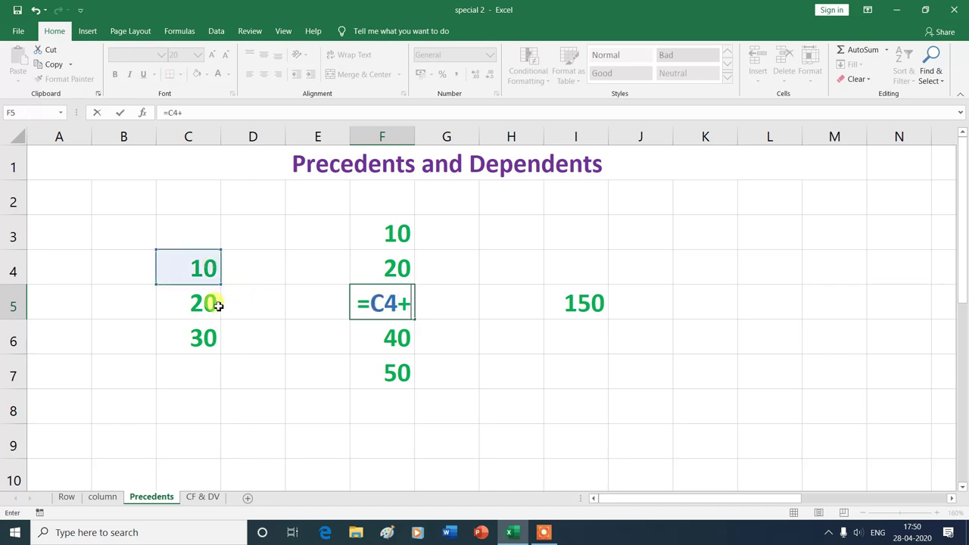
{"action": "left_click", "coordinate": [208, 304]}
{"action": "type", "text": "+"}
{"action": "left_click", "coordinate": [204, 341]}
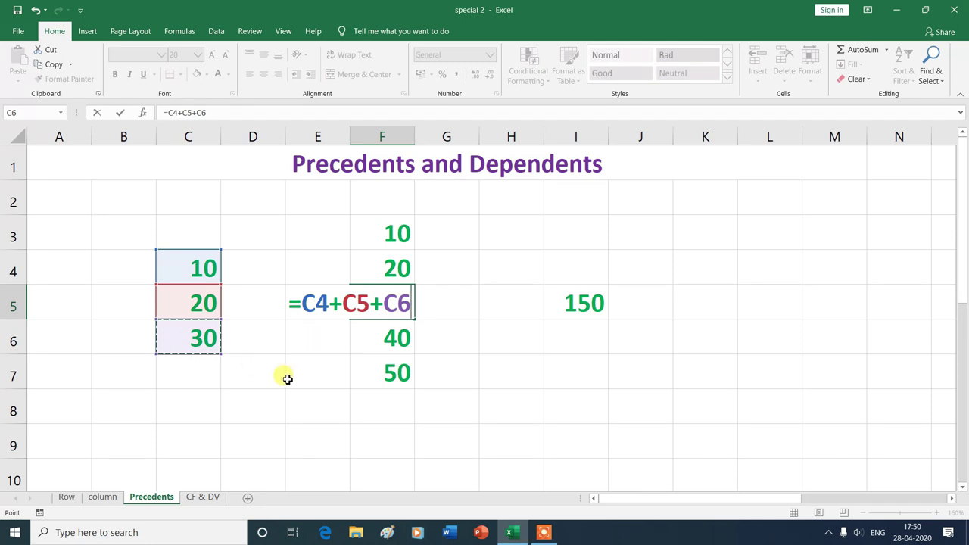
{"action": "key", "text": "Return"}
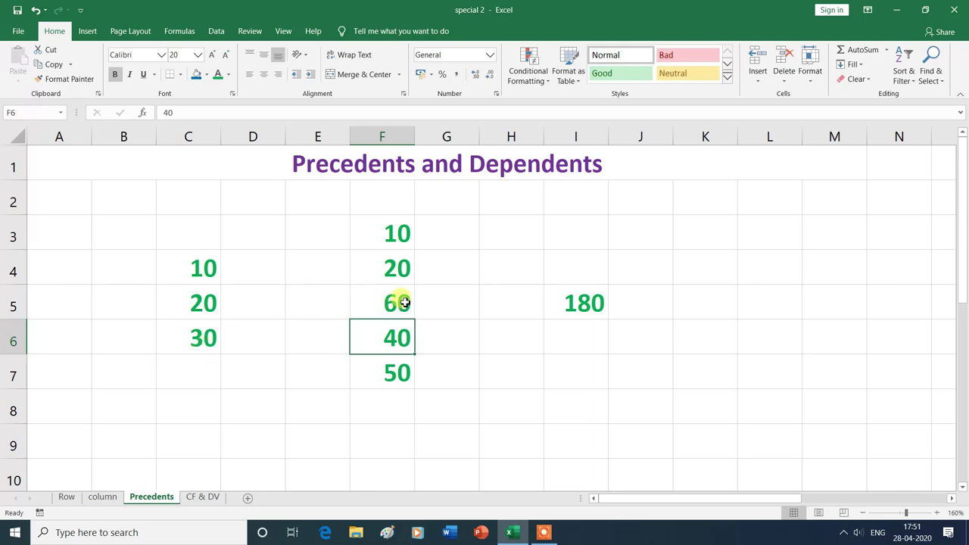
Step: From I5, use Go To Special > Precedents, All levels, to select F3:F7 and C4:C6
{"action": "left_click", "coordinate": [585, 306]}
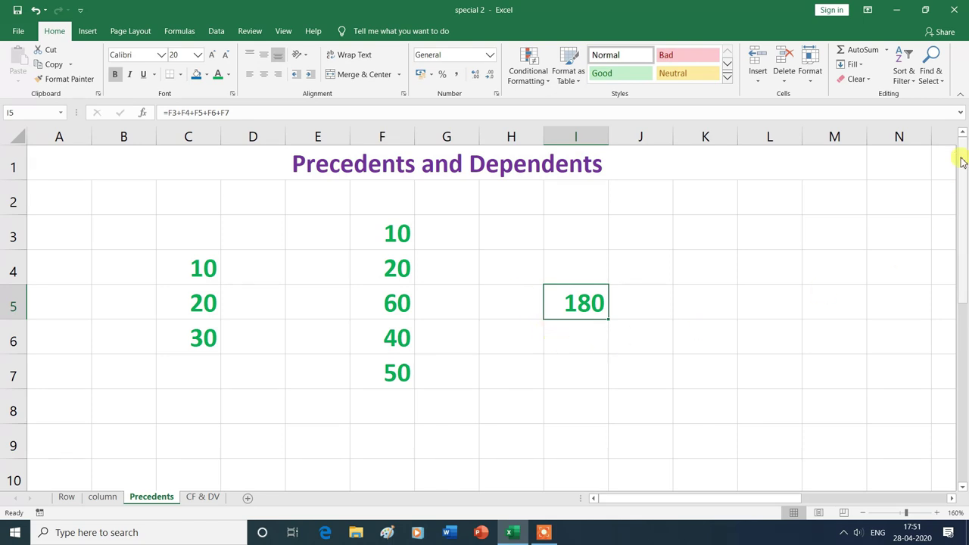
{"action": "left_click", "coordinate": [932, 73]}
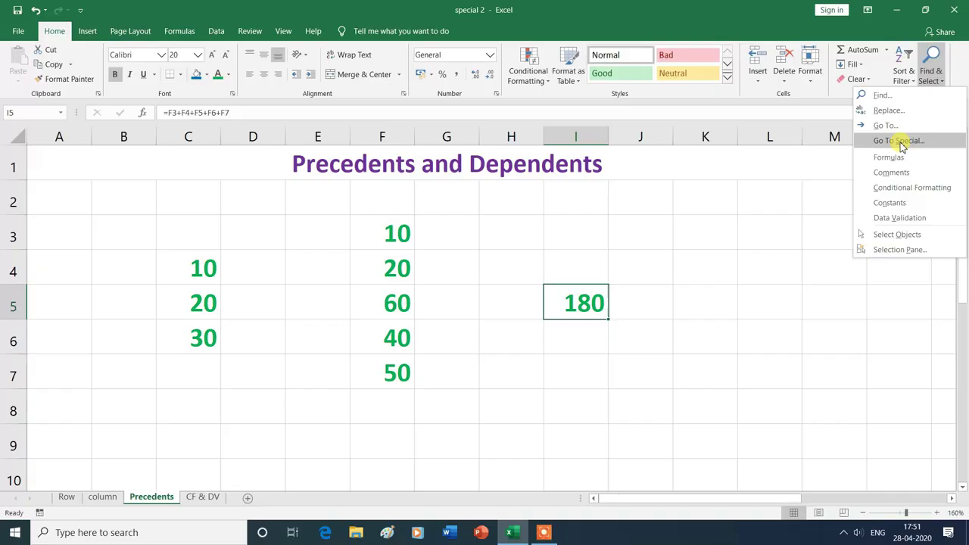
{"action": "left_click", "coordinate": [901, 140]}
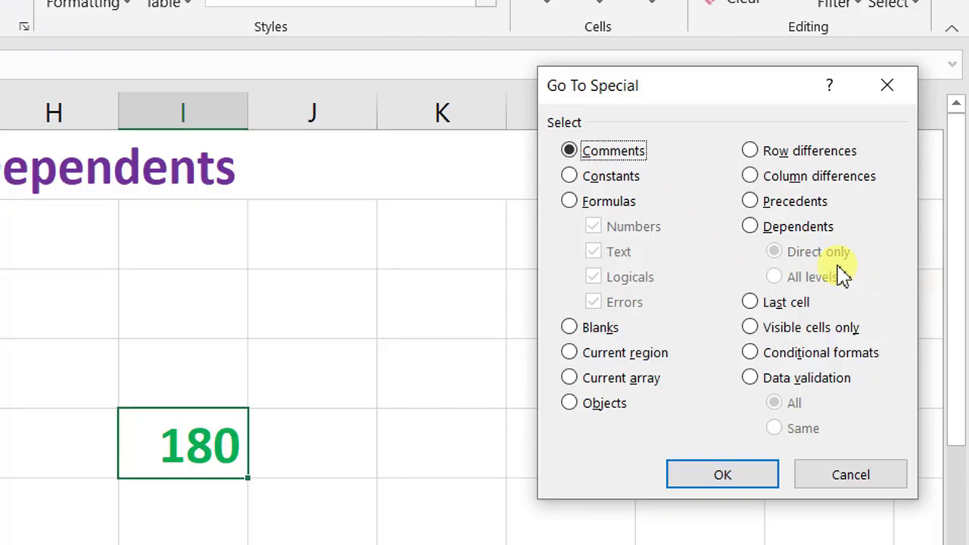
{"action": "left_click", "coordinate": [751, 203]}
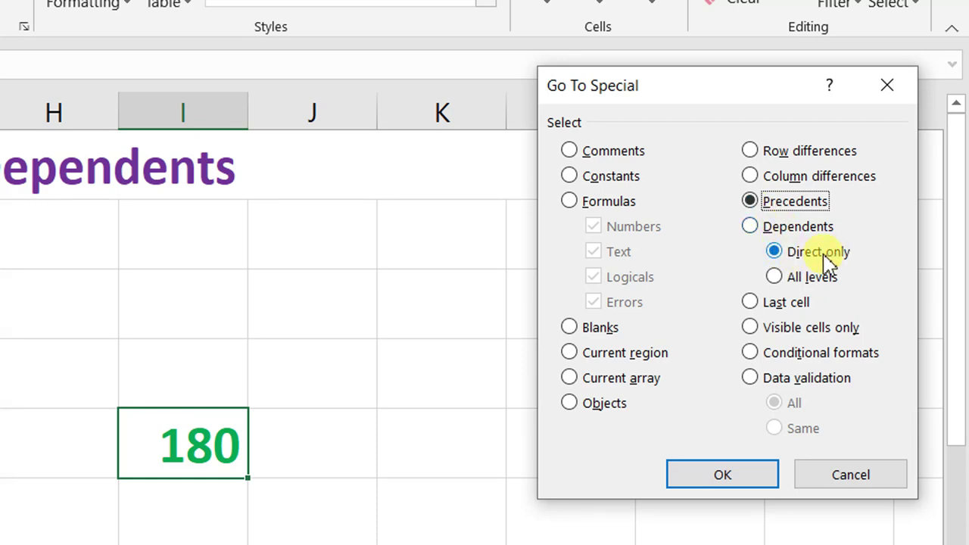
{"action": "left_click", "coordinate": [777, 277]}
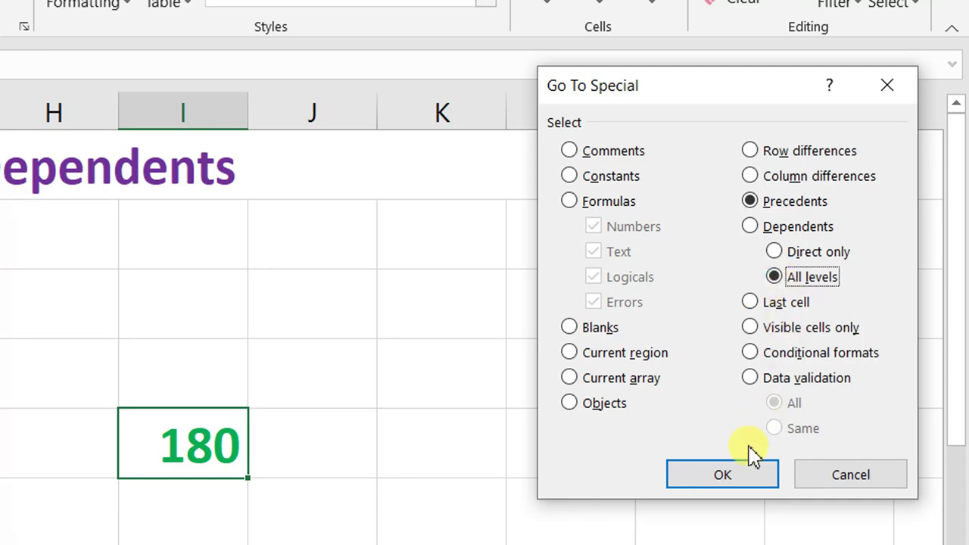
{"action": "left_click", "coordinate": [738, 476]}
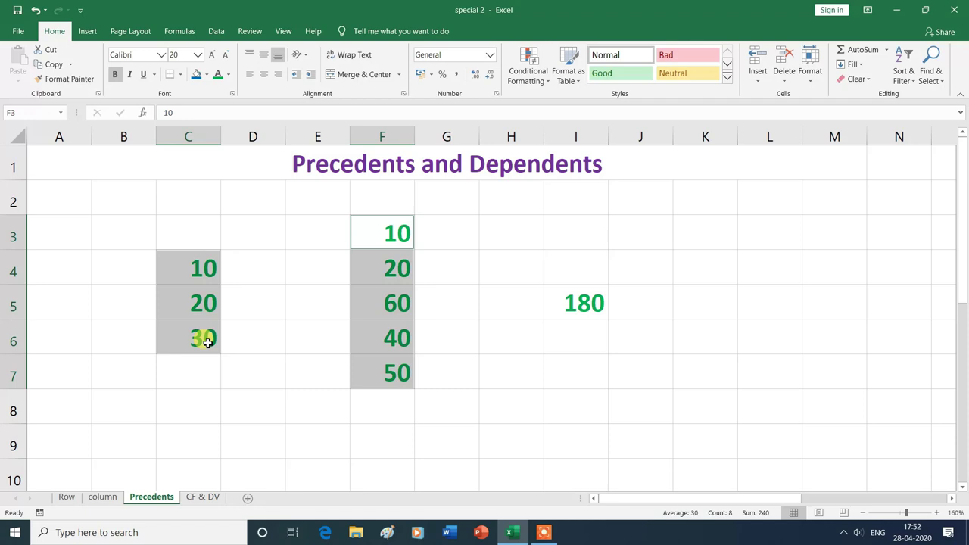
{"action": "left_click", "coordinate": [260, 444]}
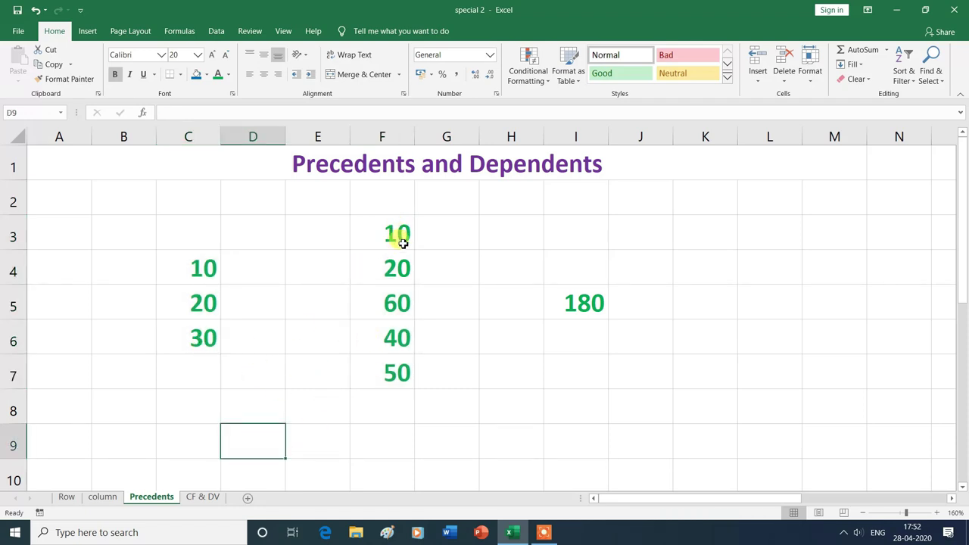
Step: From F3, use Go To Special > Dependents to select its dependent, the I5 total
{"action": "left_click", "coordinate": [401, 237]}
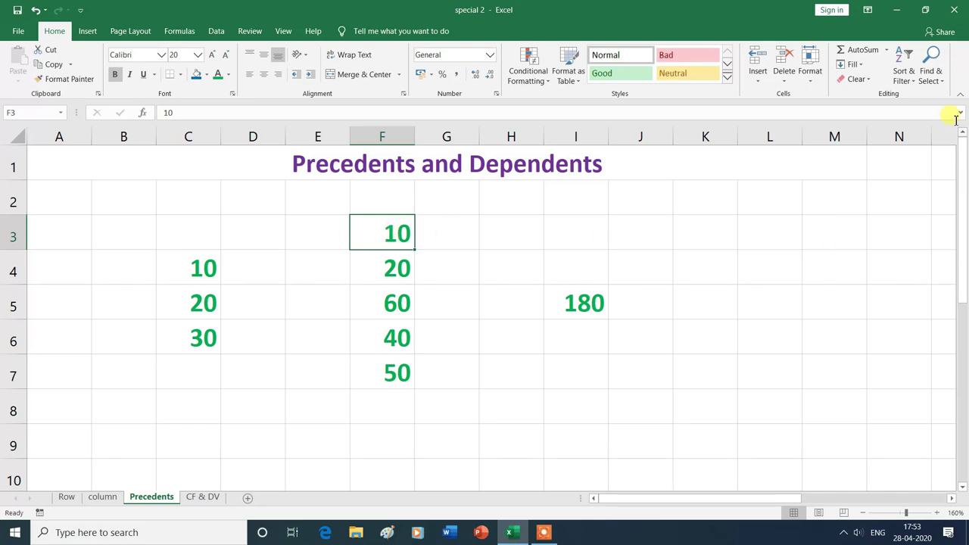
{"action": "left_click", "coordinate": [930, 75]}
{"action": "left_click", "coordinate": [893, 144]}
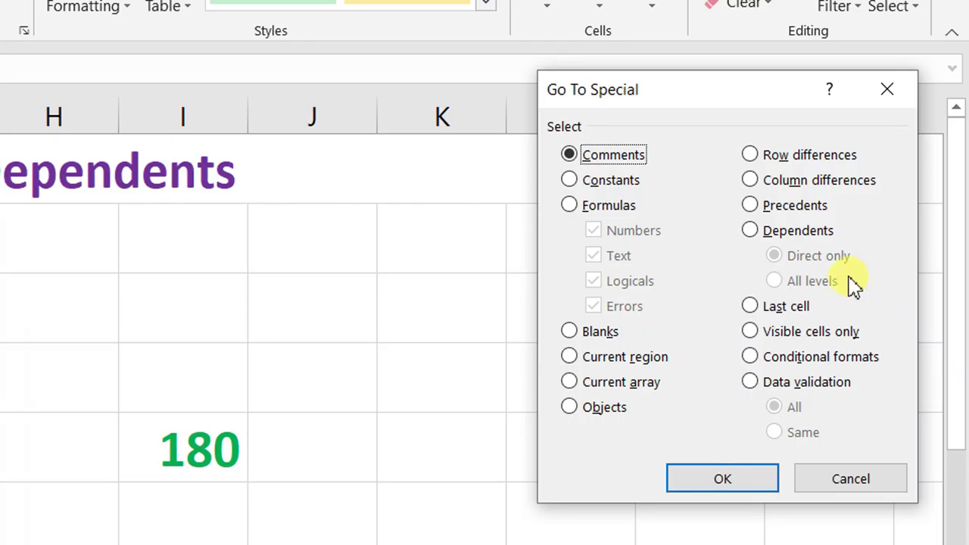
{"action": "left_click", "coordinate": [750, 231]}
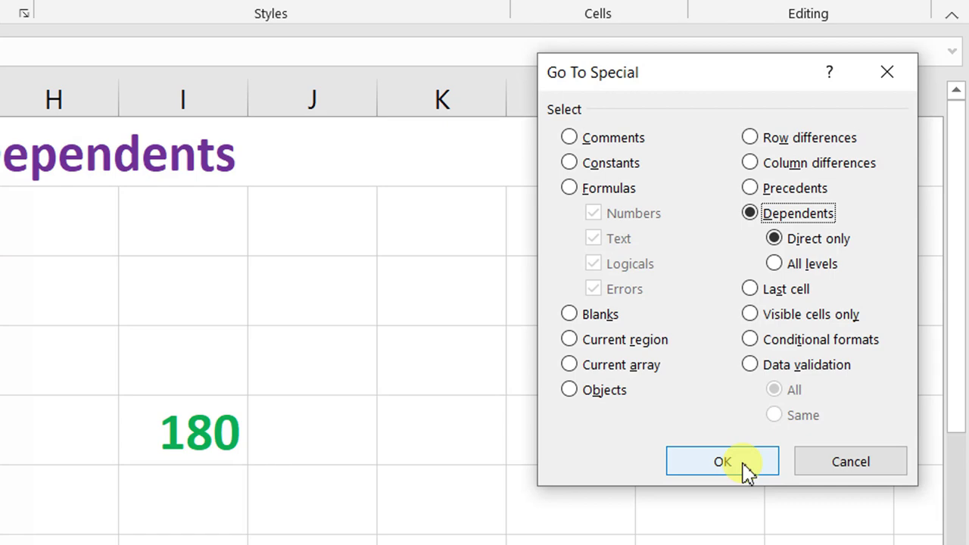
{"action": "left_click", "coordinate": [723, 462]}
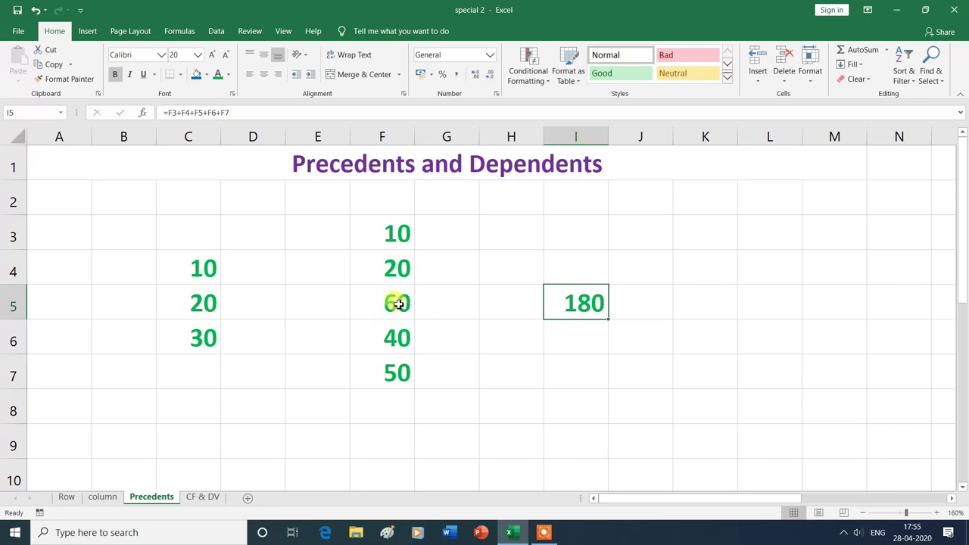
{"action": "left_click", "coordinate": [398, 304]}
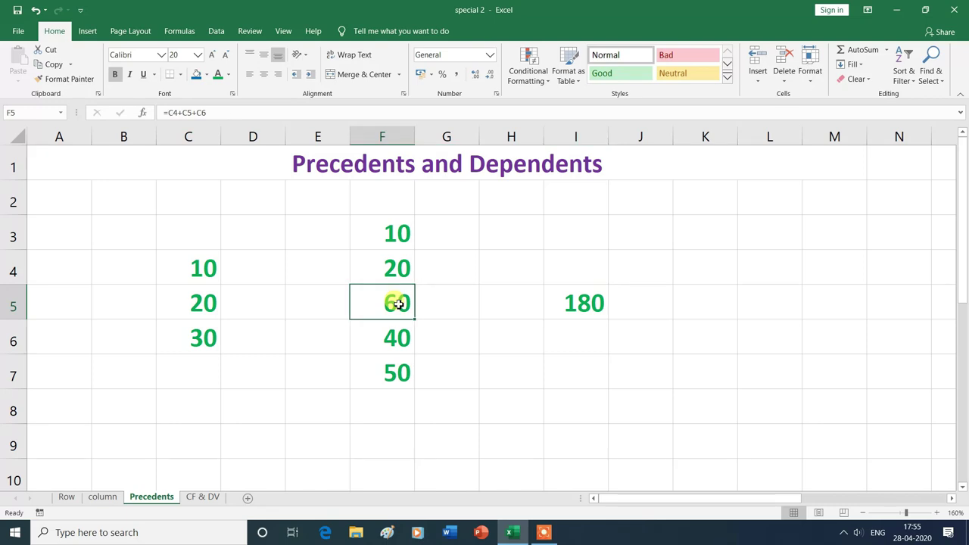
Step: Use Go To Special > Dependents, Direct only, to select the 180 in I5, then select C5
{"action": "left_click", "coordinate": [931, 76]}
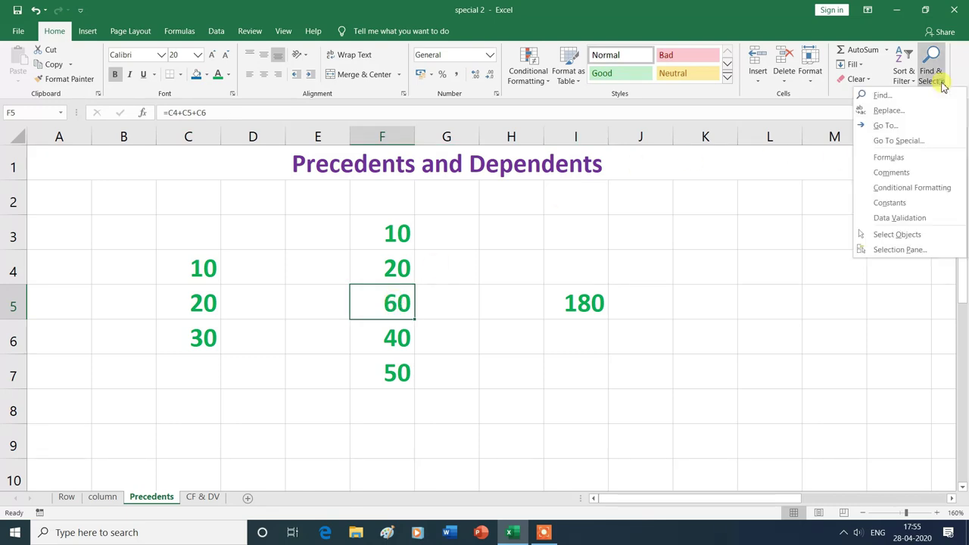
{"action": "left_click", "coordinate": [897, 141]}
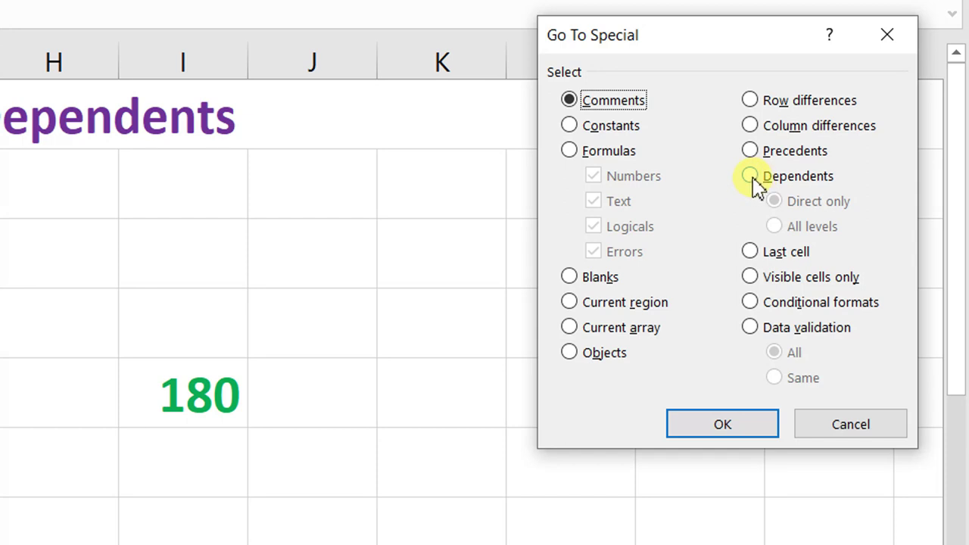
{"action": "left_click", "coordinate": [750, 176]}
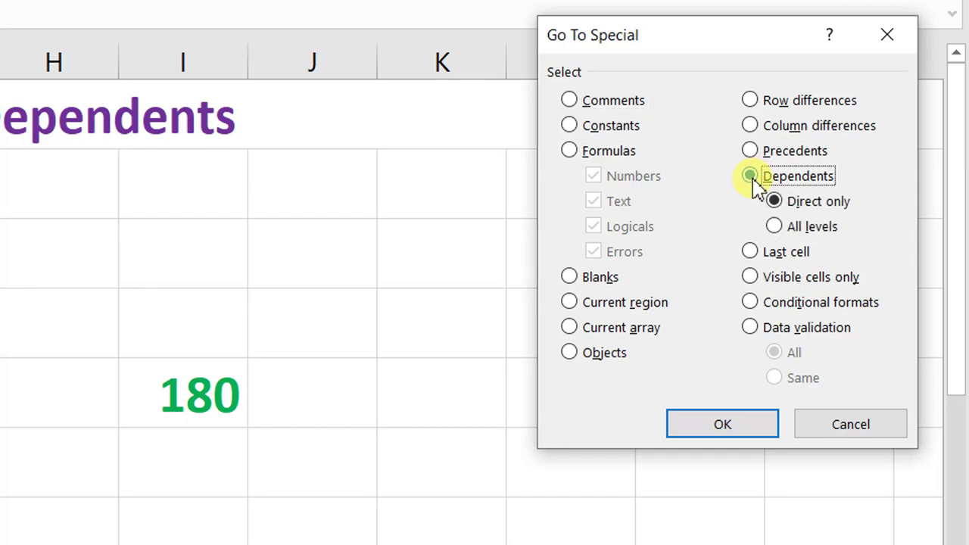
{"action": "left_click", "coordinate": [723, 424]}
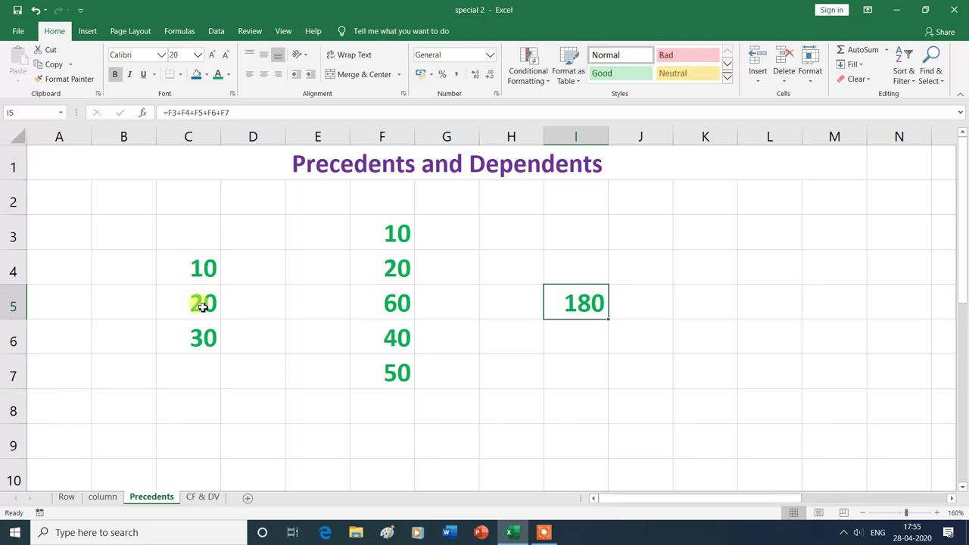
{"action": "left_click", "coordinate": [204, 305]}
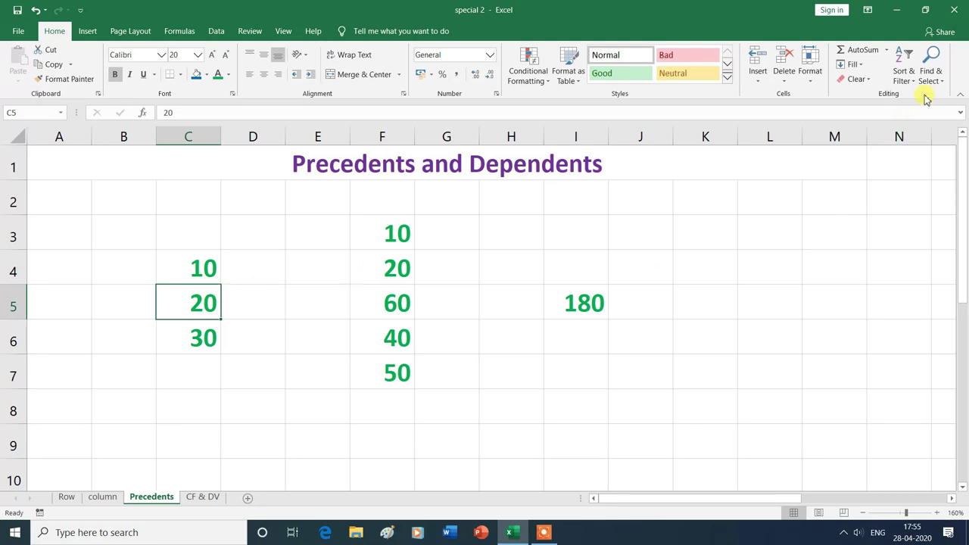
{"action": "left_click", "coordinate": [930, 65]}
Step: Select C5's direct dependent, the 60 in F5, with Go To Special, then select the 30 in C6
{"action": "left_click", "coordinate": [885, 141]}
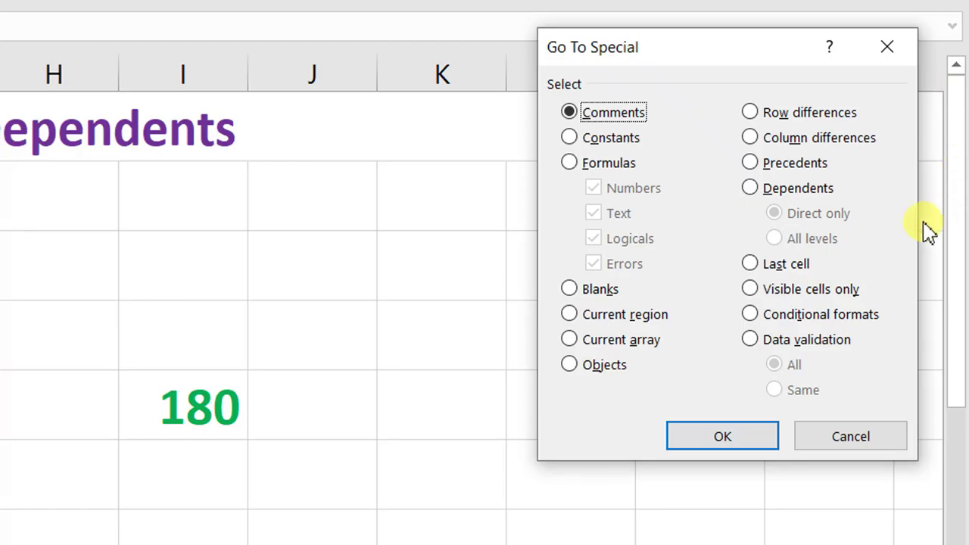
{"action": "left_click", "coordinate": [753, 191]}
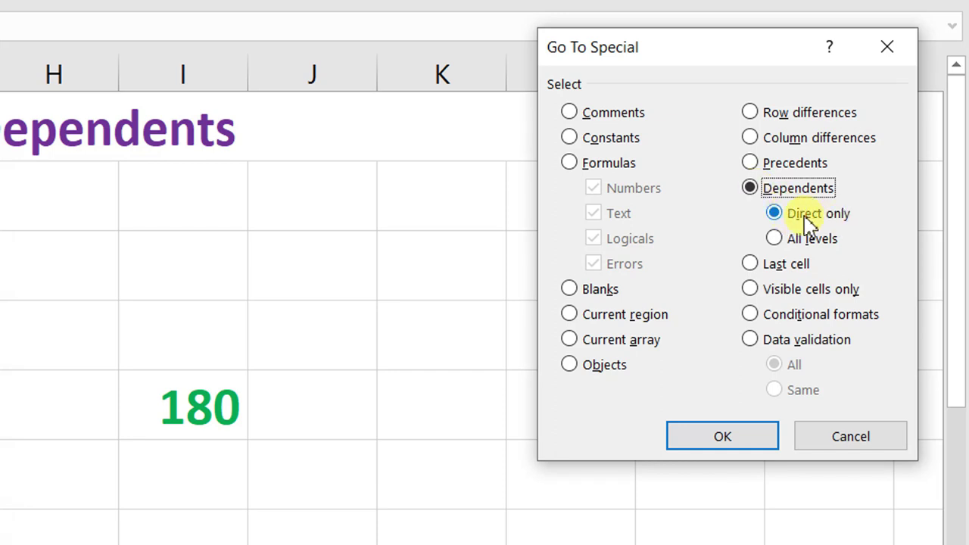
{"action": "left_click", "coordinate": [755, 441]}
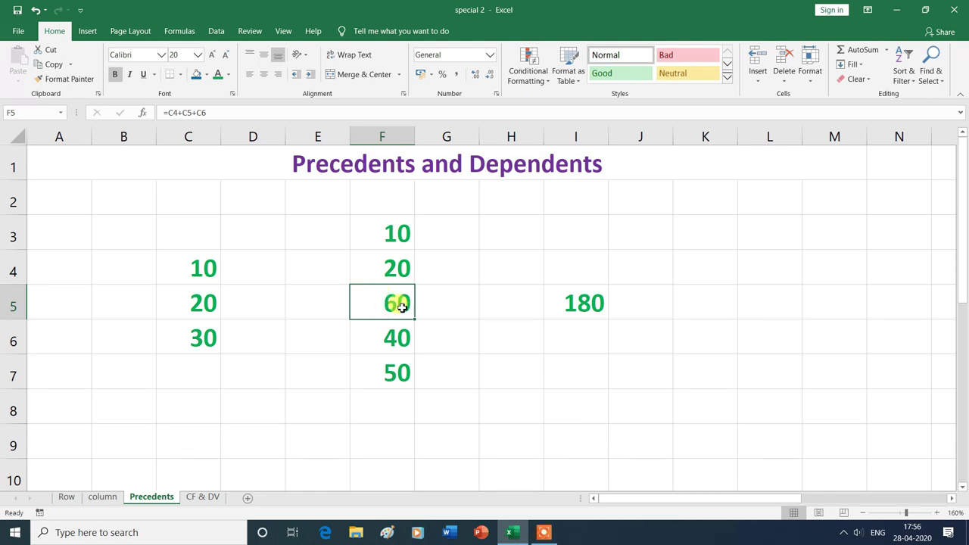
{"action": "left_click", "coordinate": [209, 335]}
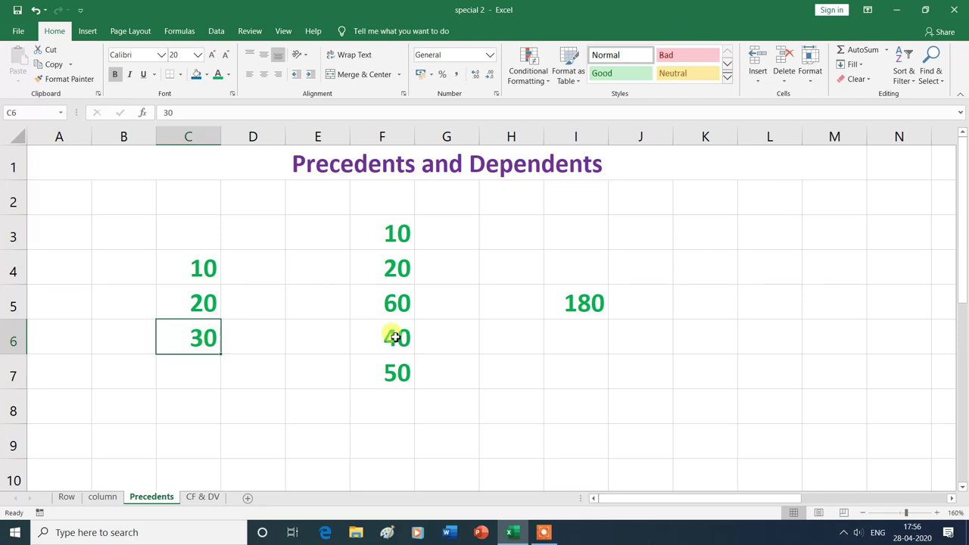
{"action": "left_click", "coordinate": [942, 83]}
Step: Select all levels of C6's dependents (F5 and I5), then select the 180 total in I5
{"action": "left_click", "coordinate": [878, 138]}
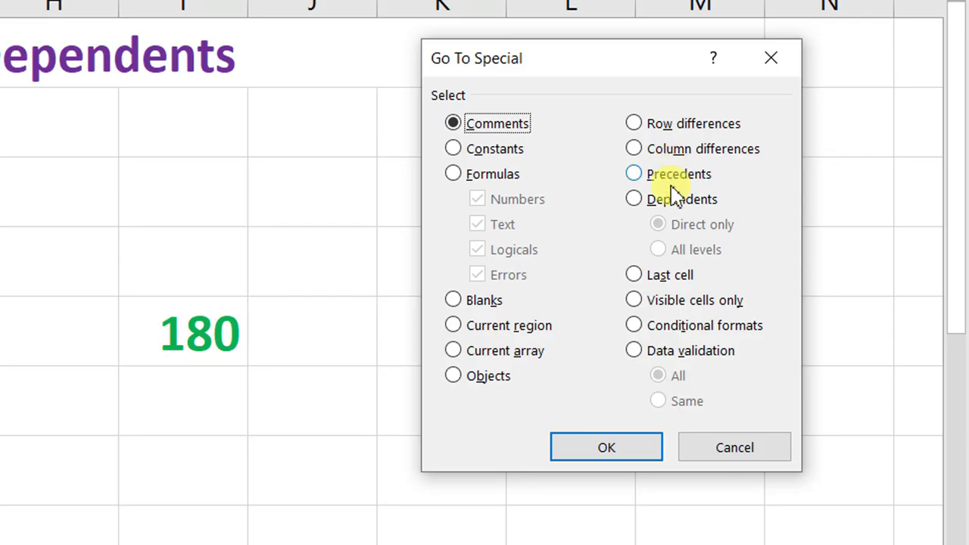
{"action": "left_click", "coordinate": [635, 199]}
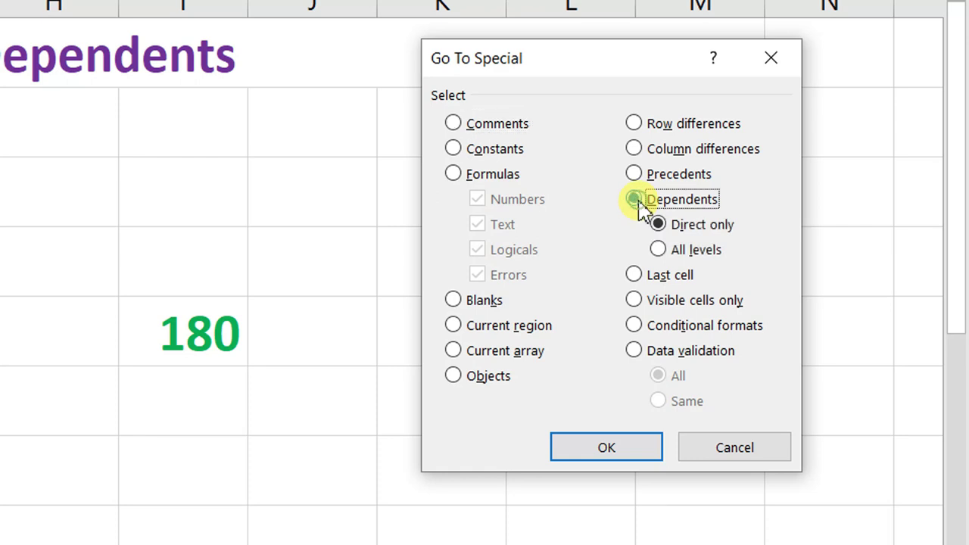
{"action": "left_click", "coordinate": [659, 249]}
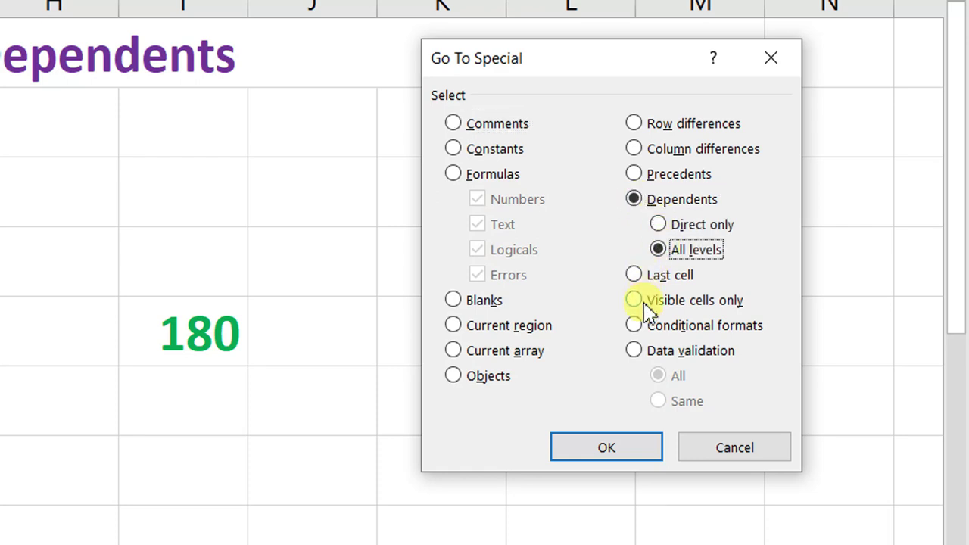
{"action": "left_click", "coordinate": [613, 448]}
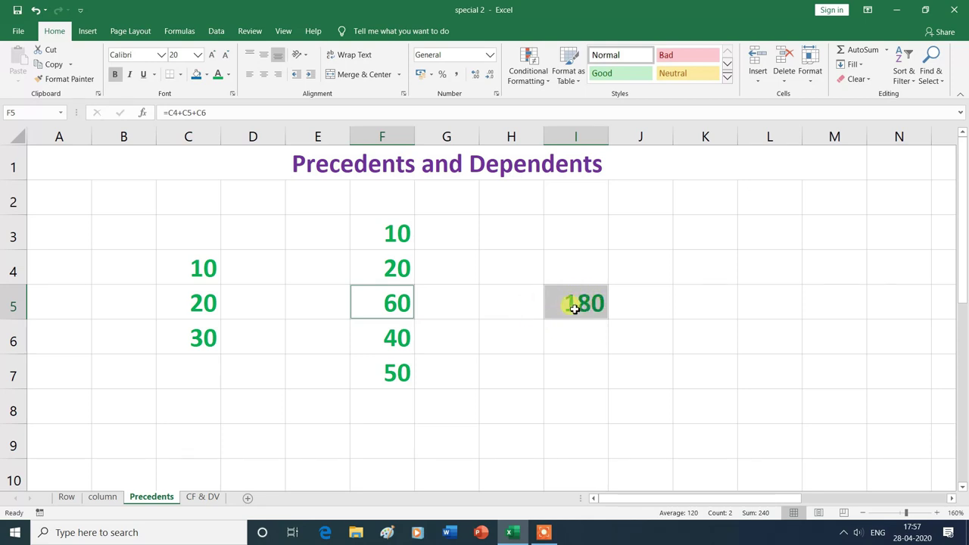
{"action": "left_click", "coordinate": [638, 367]}
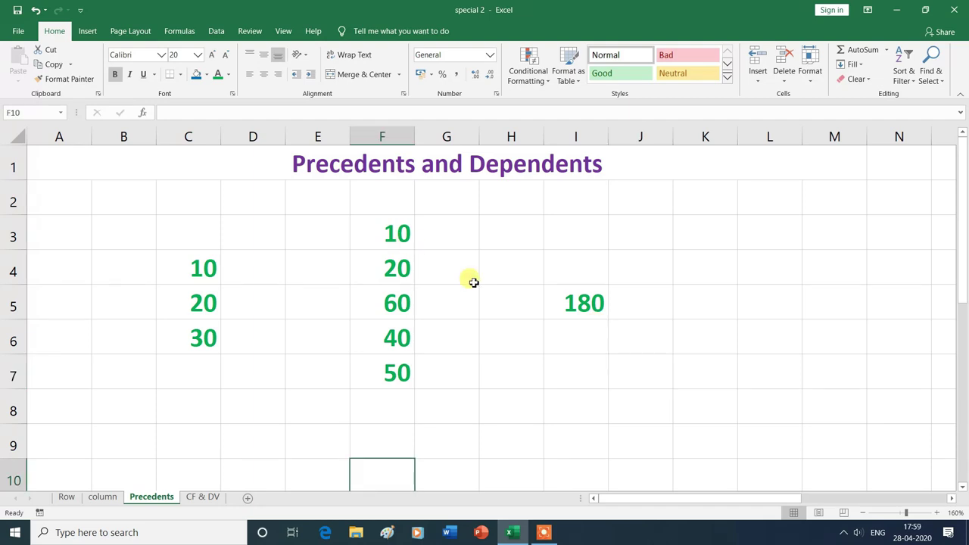
{"action": "left_click", "coordinate": [588, 308]}
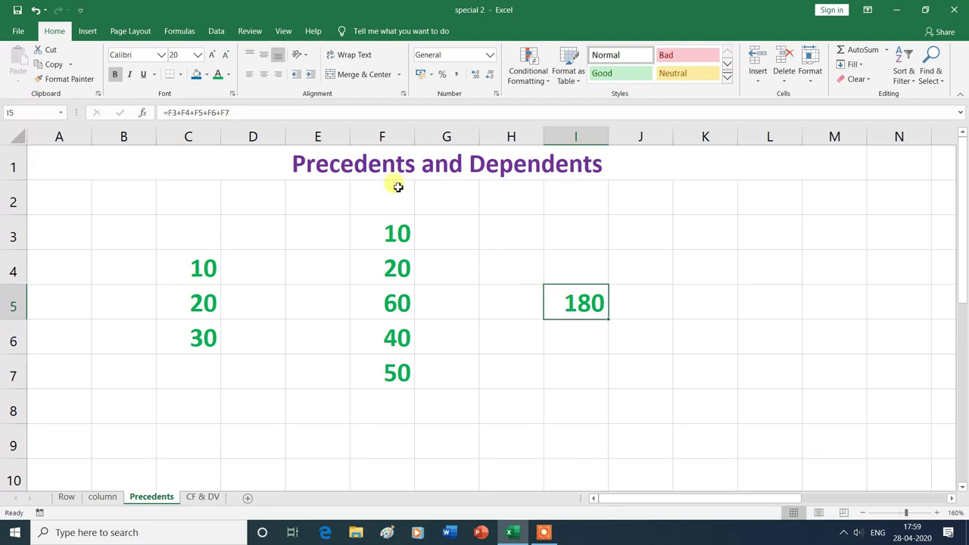
Step: Trace precedent arrows from F3:F7 into the I5 total, then select the 60 in F5
{"action": "left_click", "coordinate": [189, 32]}
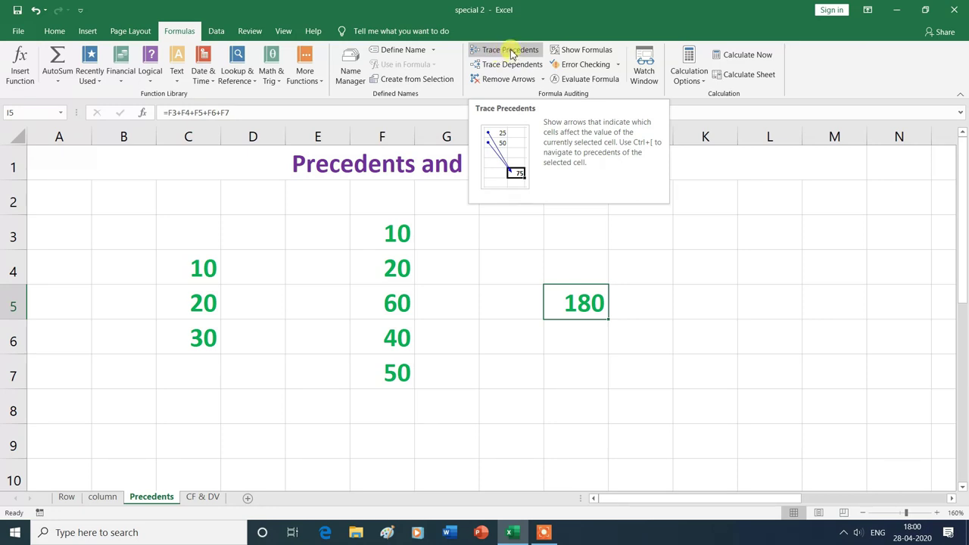
{"action": "left_click", "coordinate": [511, 54]}
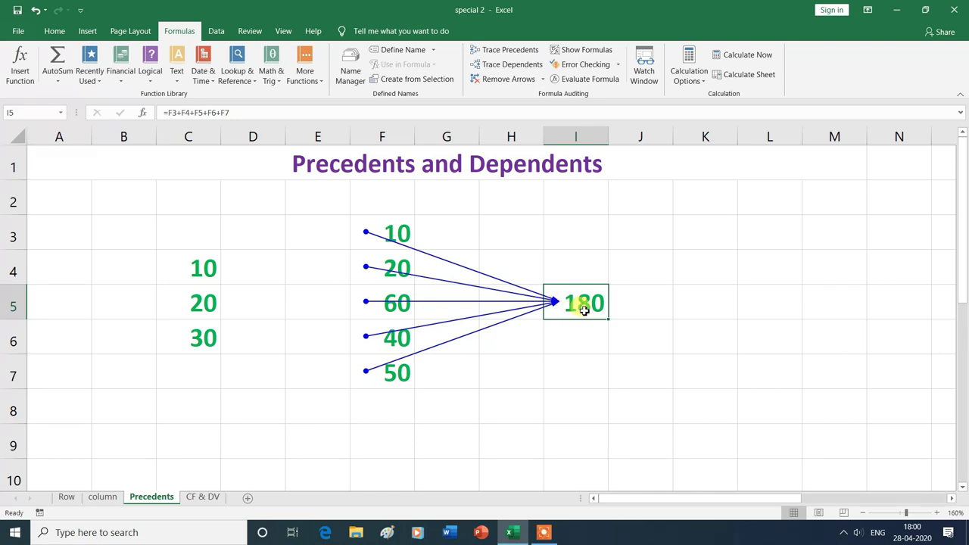
{"action": "left_click", "coordinate": [396, 305]}
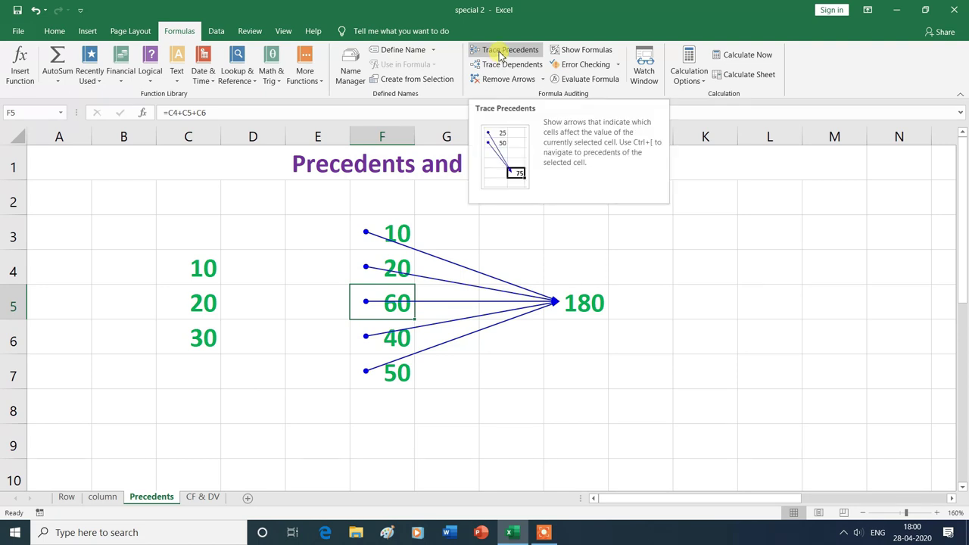
Step: Trace F5's precedents from C4:C6, then remove all trace arrows
{"action": "left_click", "coordinate": [499, 55]}
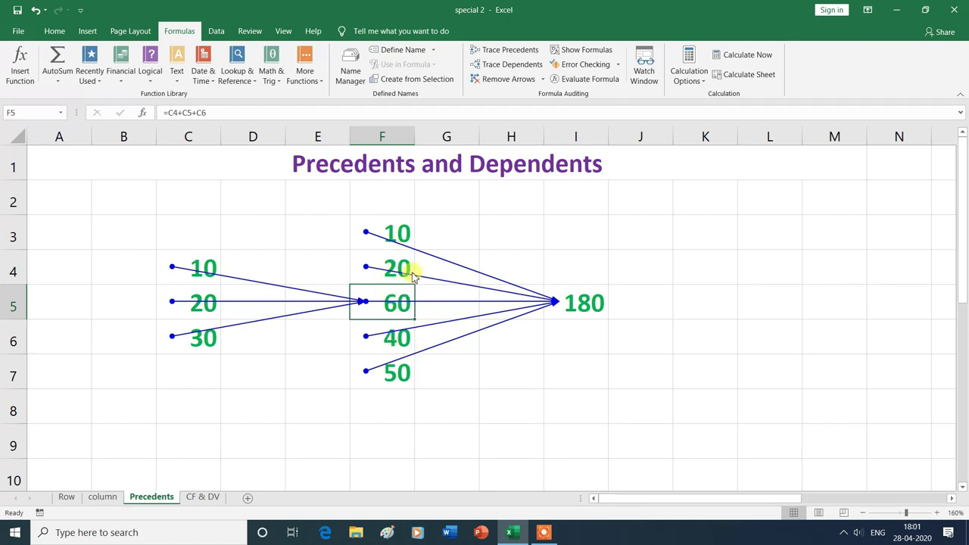
{"action": "left_click", "coordinate": [497, 80]}
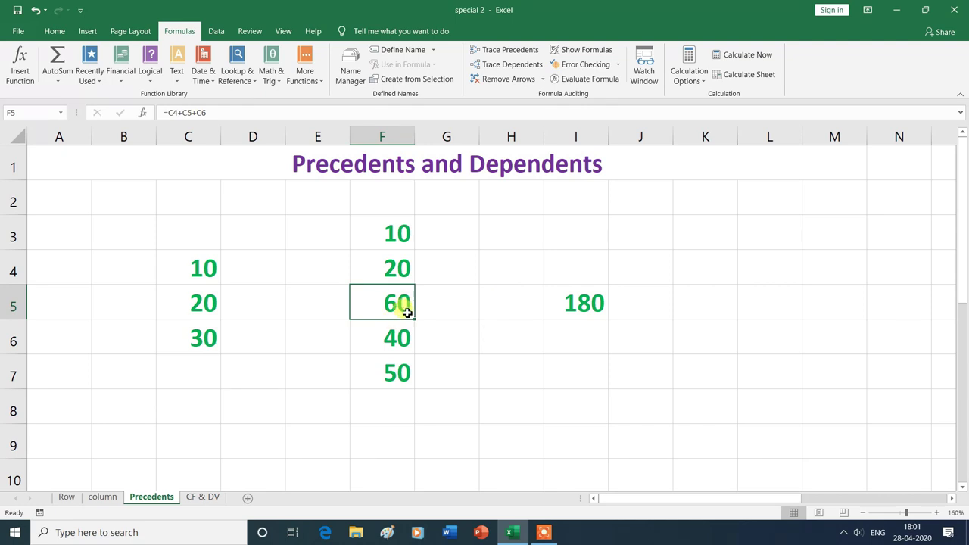
Step: Trace dependents of F4, C5 and F5 in turn, then remove all arrows
{"action": "left_click", "coordinate": [396, 264]}
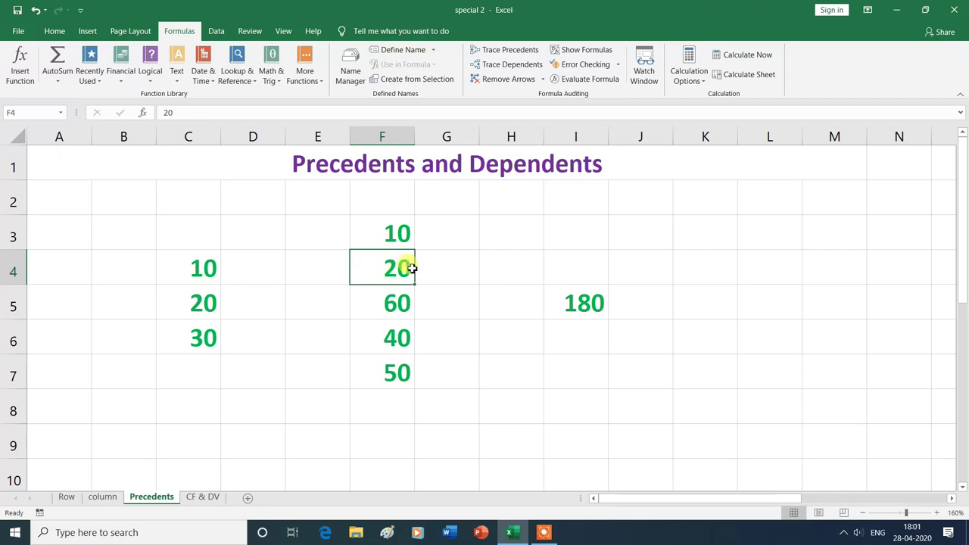
{"action": "left_click", "coordinate": [505, 67]}
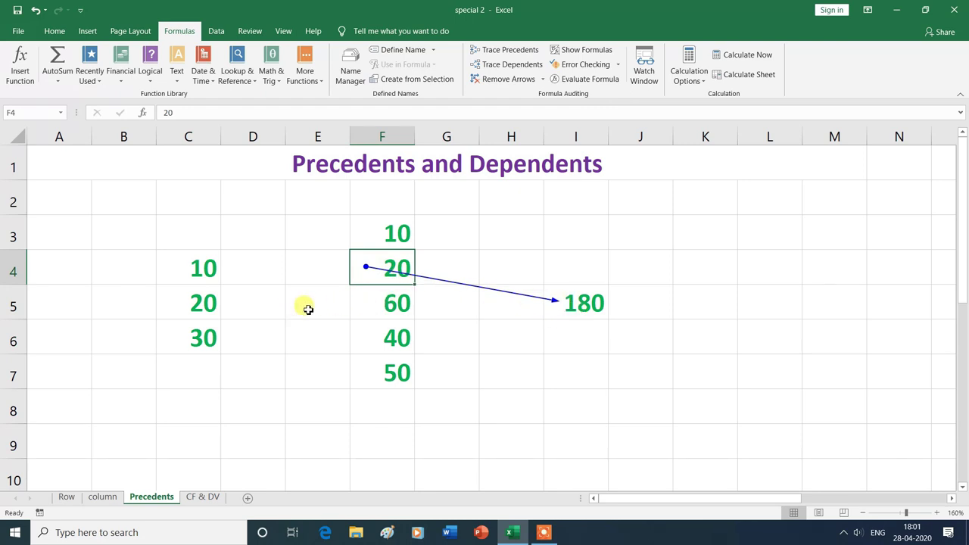
{"action": "left_click", "coordinate": [208, 303]}
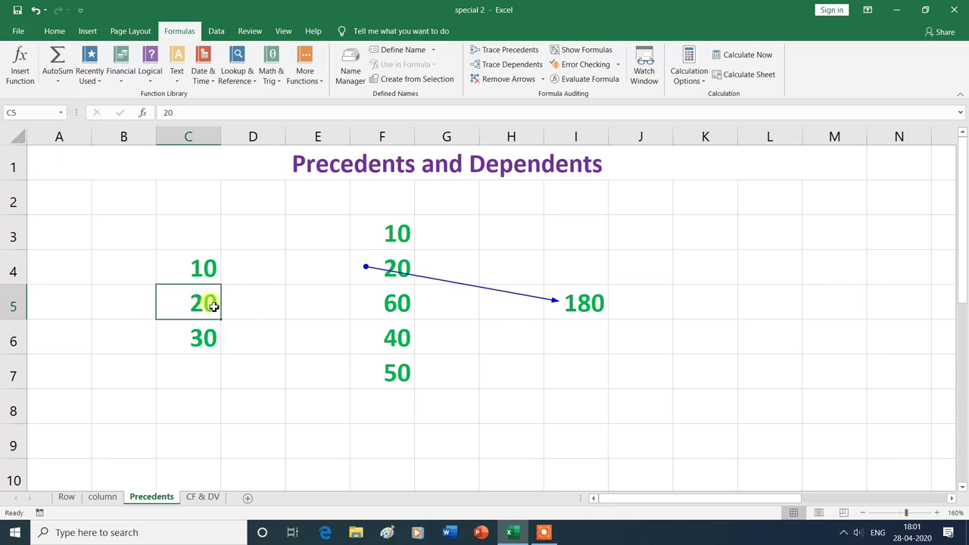
{"action": "left_click", "coordinate": [519, 66]}
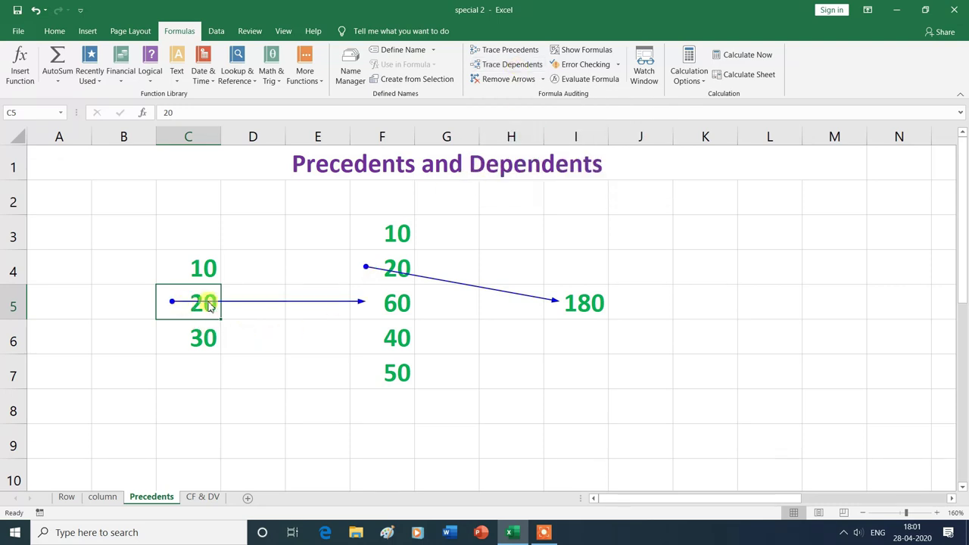
{"action": "left_click", "coordinate": [391, 308]}
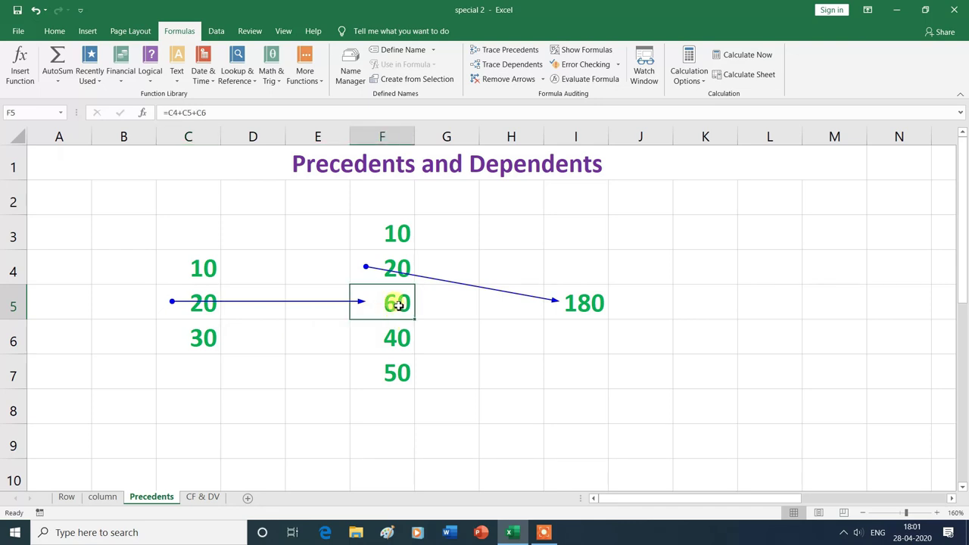
{"action": "left_click", "coordinate": [497, 65]}
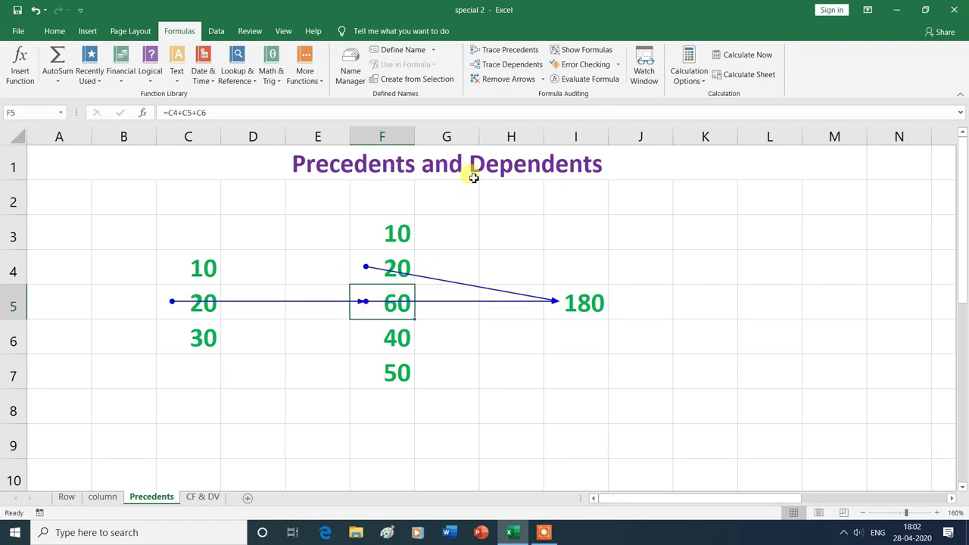
{"action": "left_click", "coordinate": [508, 81]}
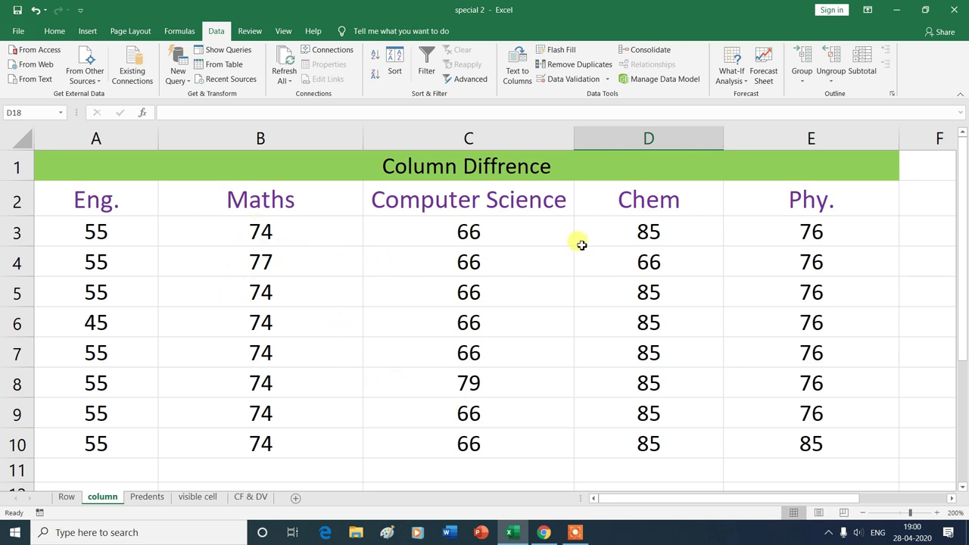
Step: Select cell E10 at the end of the table
{"action": "scroll", "coordinate": [788, 393], "scroll_direction": "down", "scroll_amount": 1}
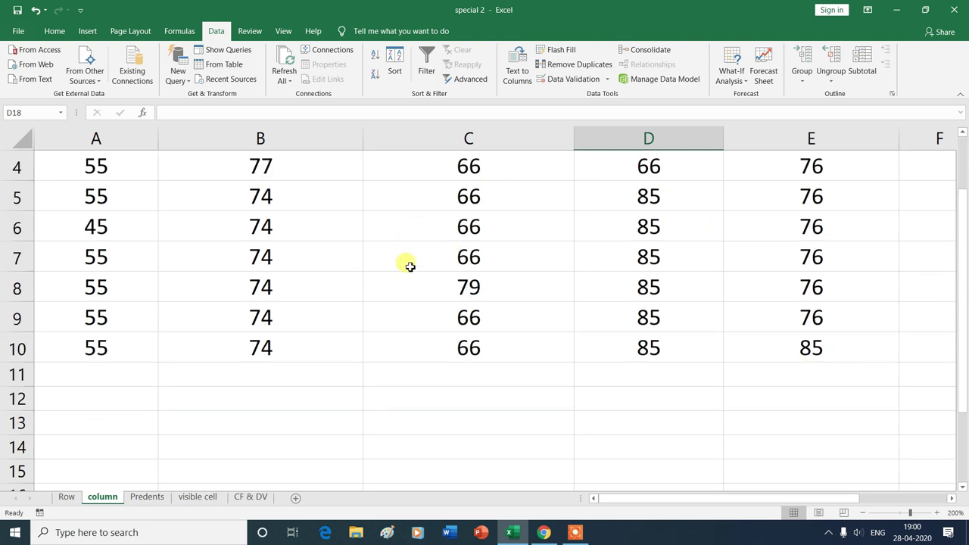
{"action": "scroll", "coordinate": [407, 265], "scroll_direction": "up", "scroll_amount": 1}
{"action": "left_click", "coordinate": [310, 265]}
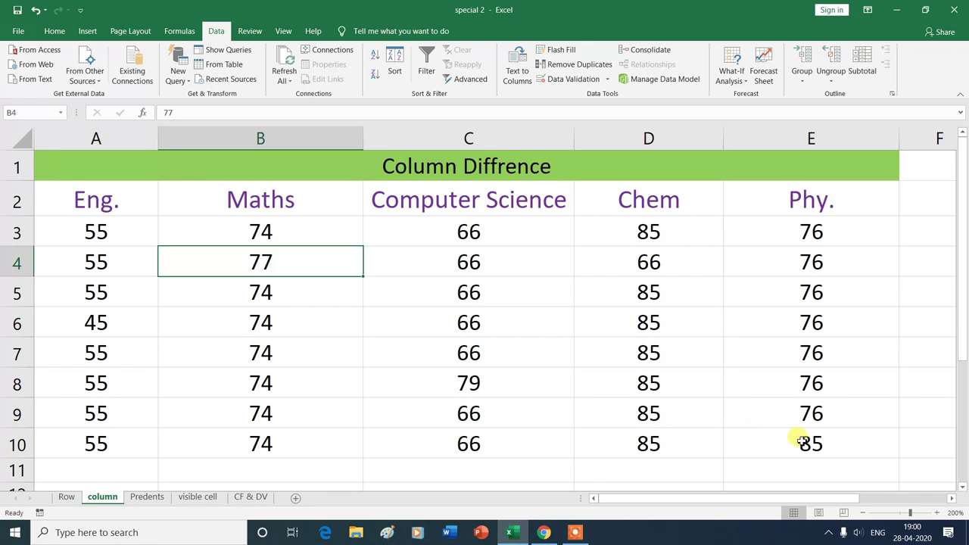
{"action": "left_click", "coordinate": [799, 442]}
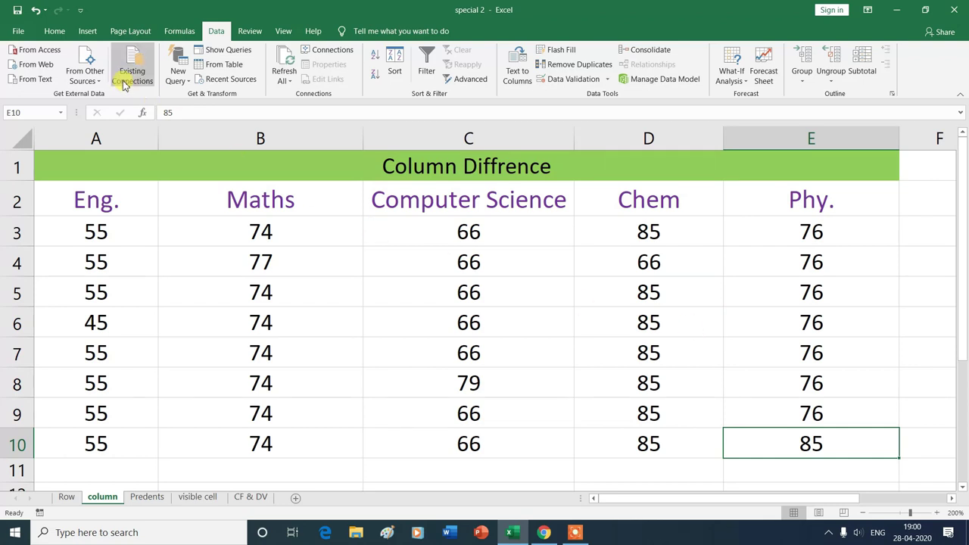
Step: Jump to the sheet's last used cell with Go To Special > Last cell
{"action": "left_click", "coordinate": [57, 33]}
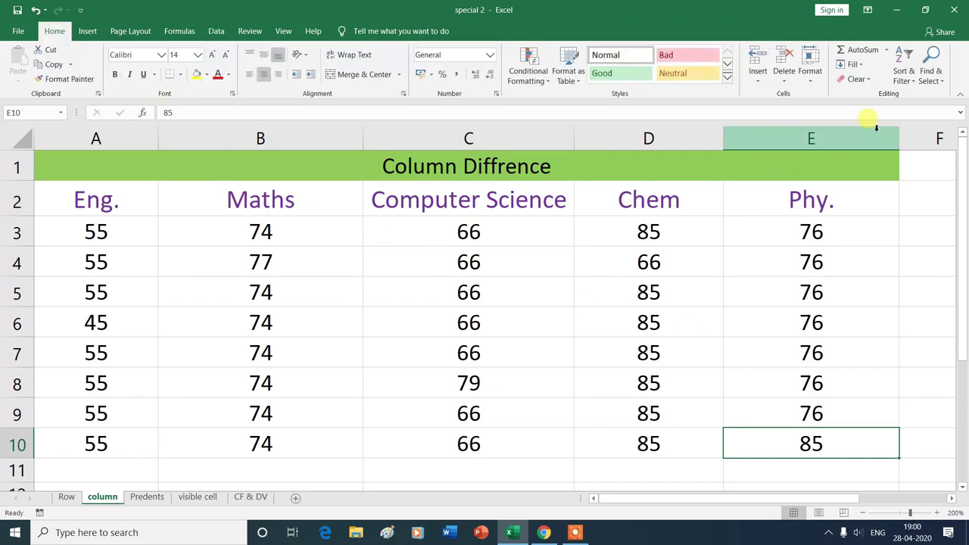
{"action": "left_click", "coordinate": [946, 88]}
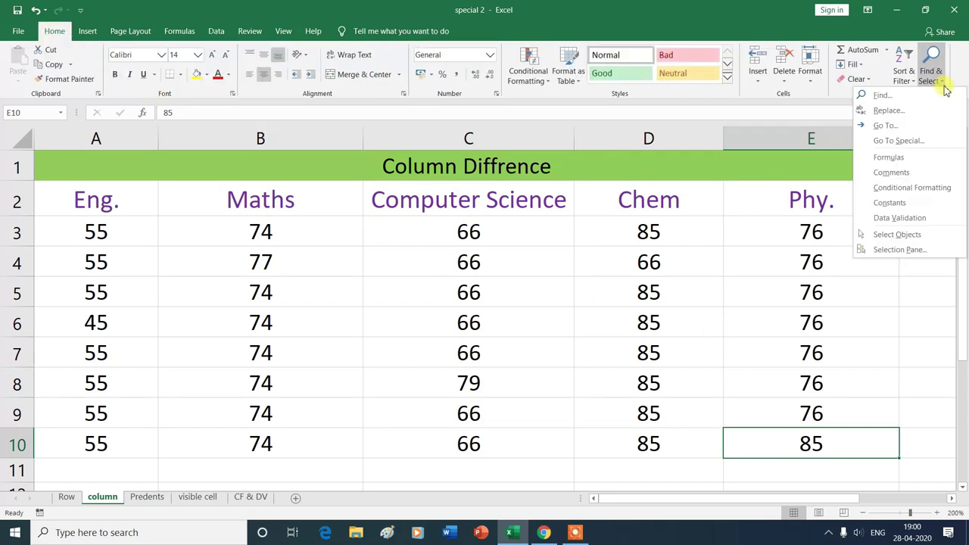
{"action": "left_click", "coordinate": [930, 143]}
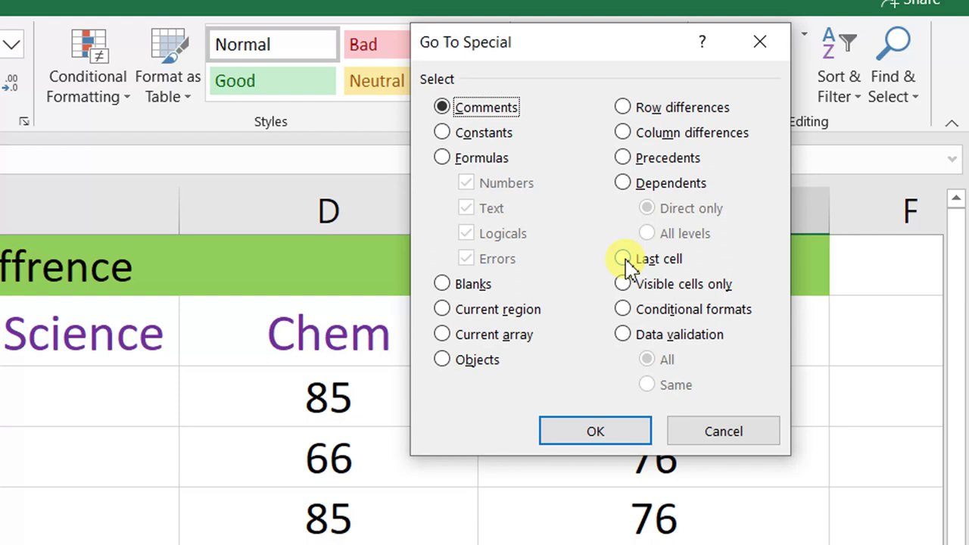
{"action": "left_click", "coordinate": [625, 260]}
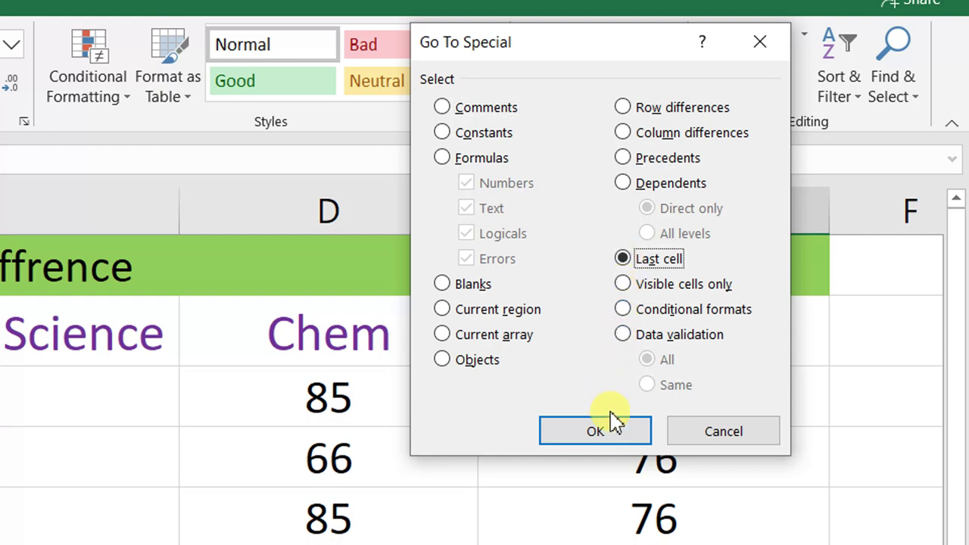
{"action": "left_click", "coordinate": [615, 435]}
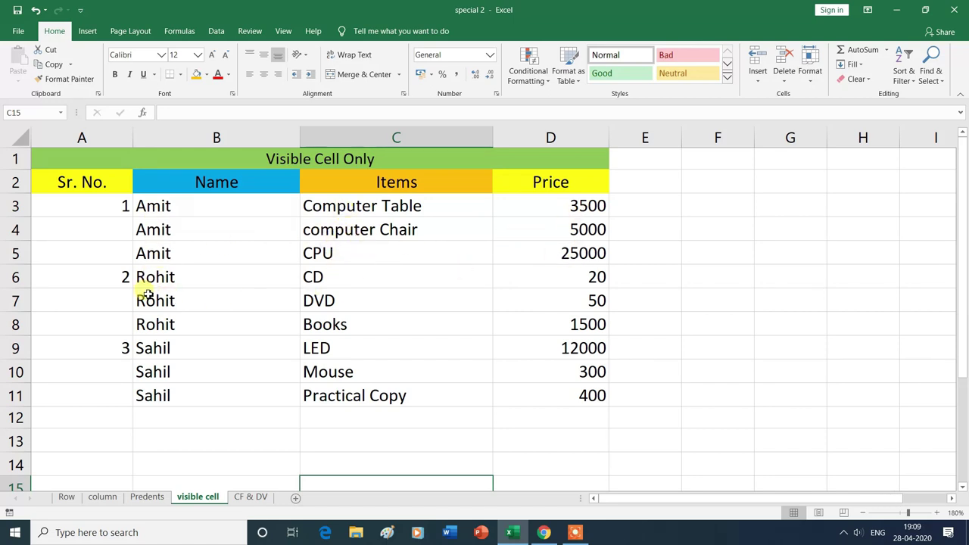
Step: Select B3:D11 and add Sum subtotals of Price at each change in Name
{"action": "key", "text": "alt+a"}
{"action": "key", "text": "Up"}
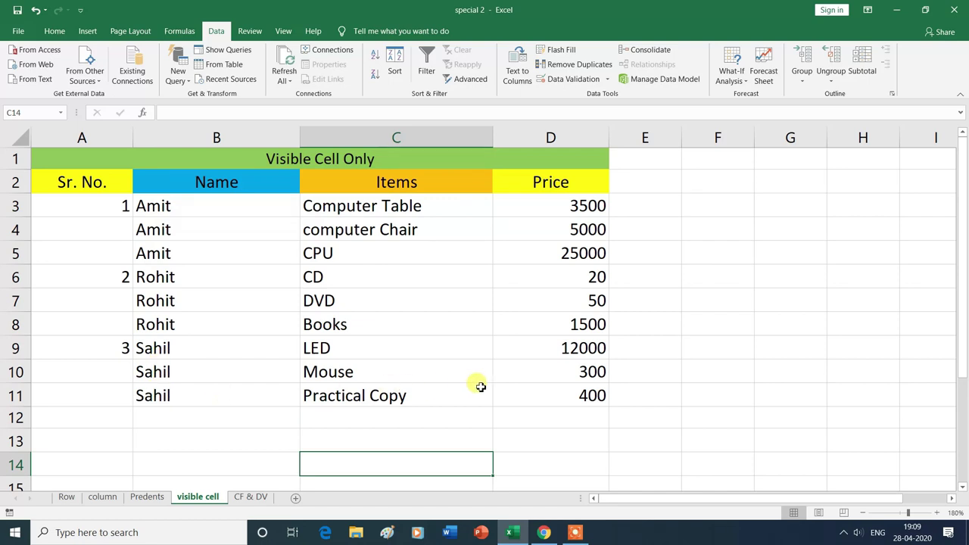
{"action": "left_click", "coordinate": [260, 467]}
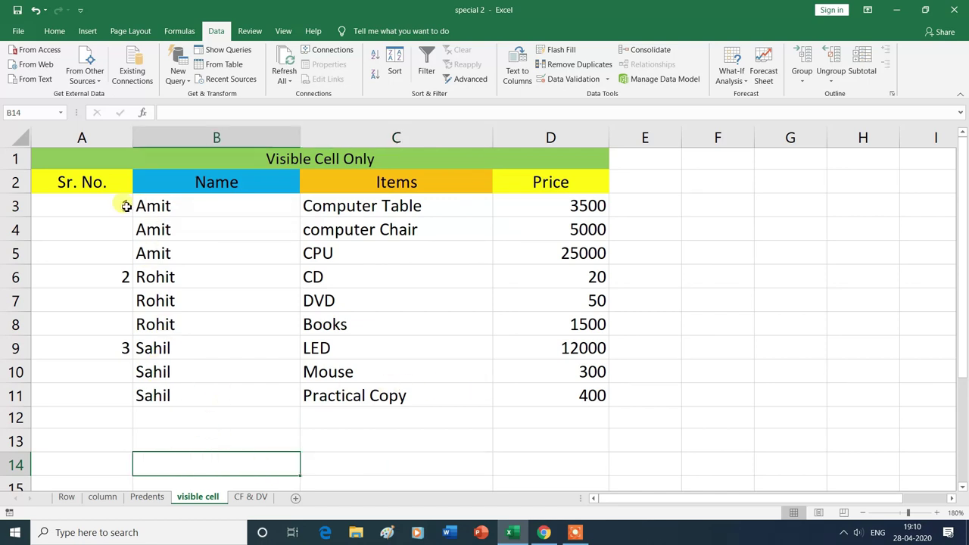
{"action": "left_click_drag", "start_coordinate": [143, 208], "coordinate": [535, 402]}
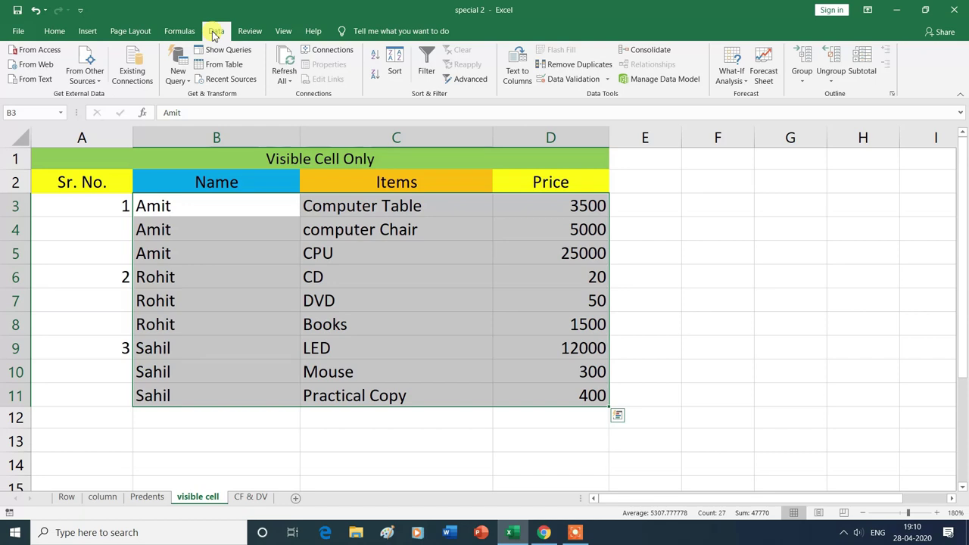
{"action": "left_click", "coordinate": [865, 66]}
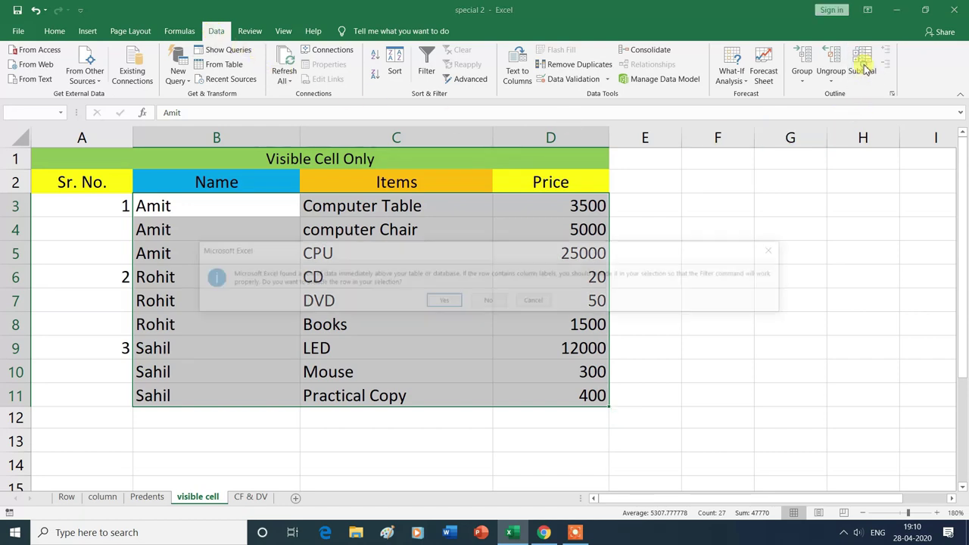
{"action": "left_click", "coordinate": [444, 302]}
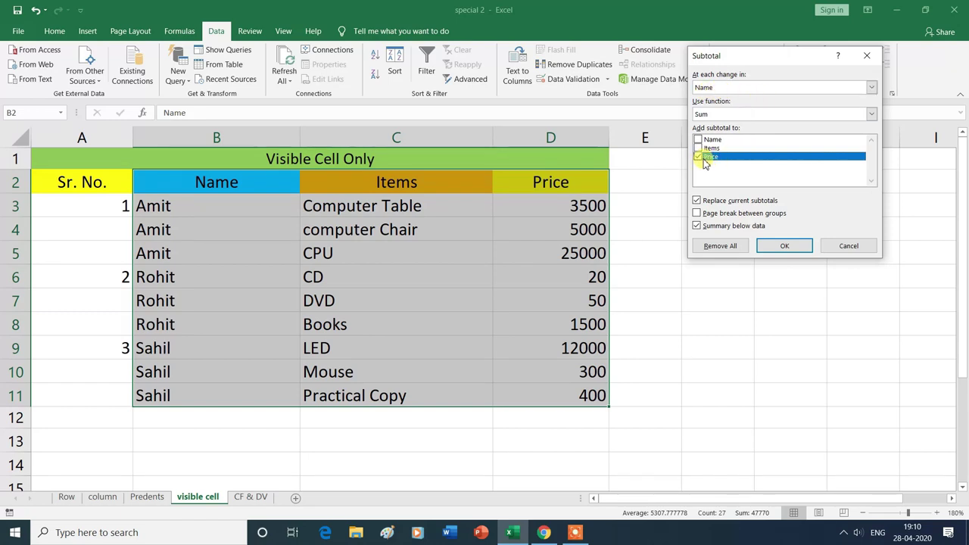
{"action": "left_click", "coordinate": [789, 249]}
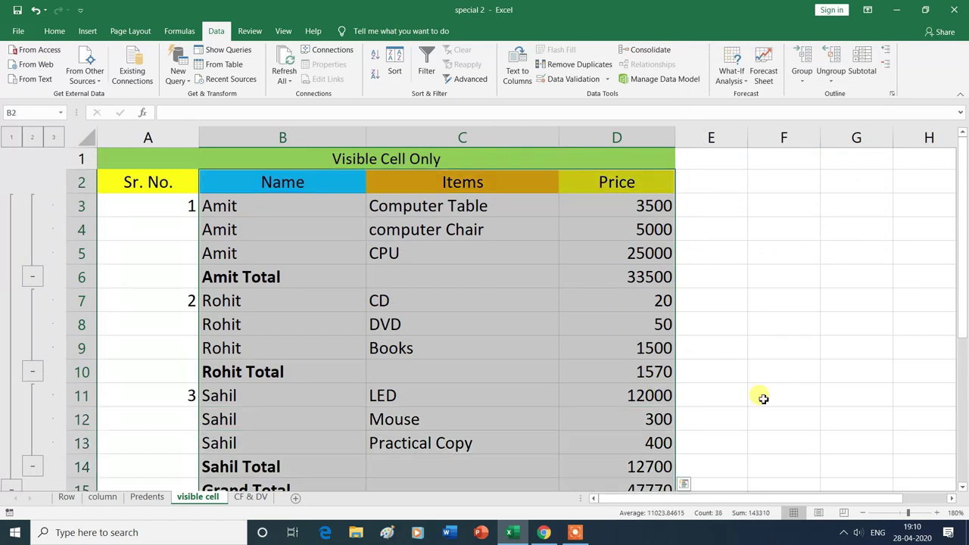
{"action": "left_click", "coordinate": [763, 399]}
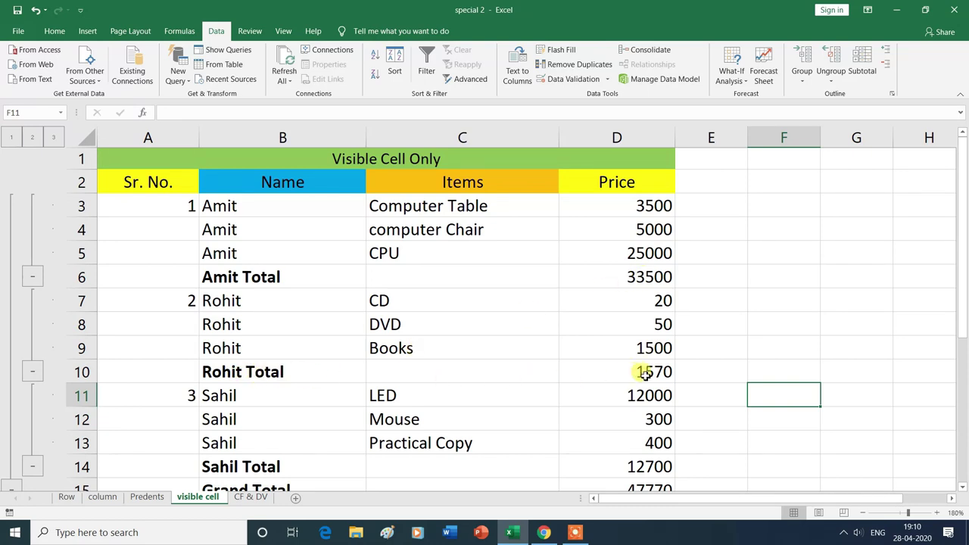
Step: Collapse the Amit, Rohit and Sahil groups with the outline buttons beside rows 6, 10 and 14
{"action": "scroll", "coordinate": [706, 346], "scroll_direction": "down", "scroll_amount": 2}
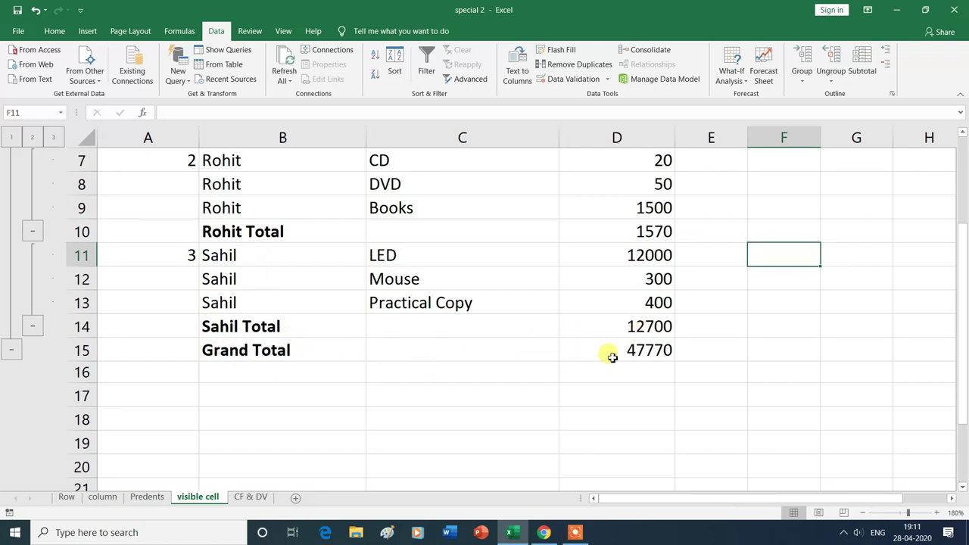
{"action": "scroll", "coordinate": [658, 396], "scroll_direction": "up", "scroll_amount": 2}
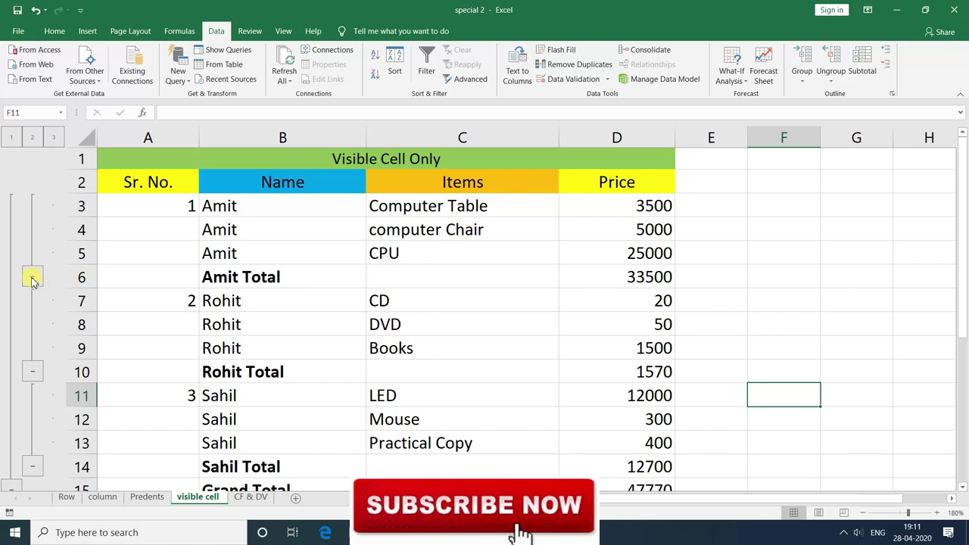
{"action": "left_click", "coordinate": [32, 279]}
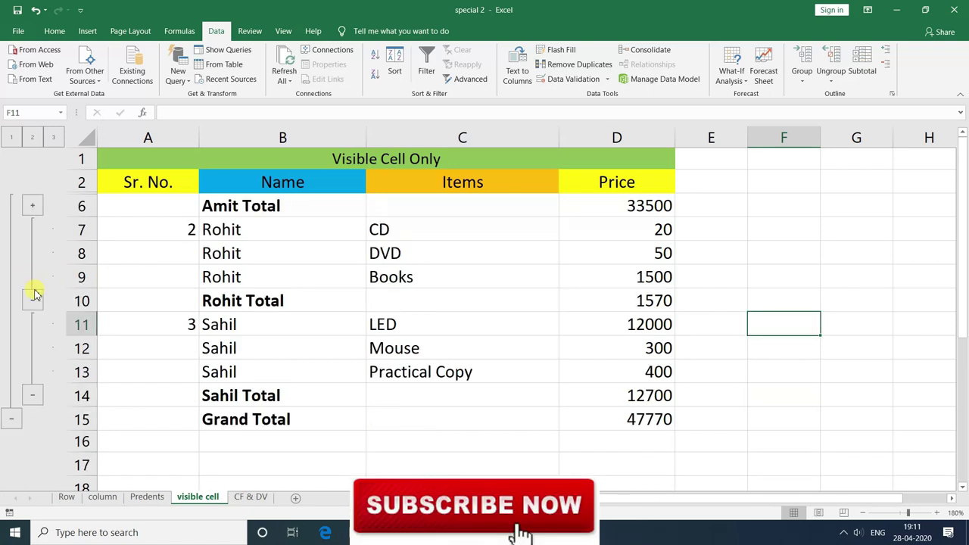
{"action": "left_click", "coordinate": [33, 301]}
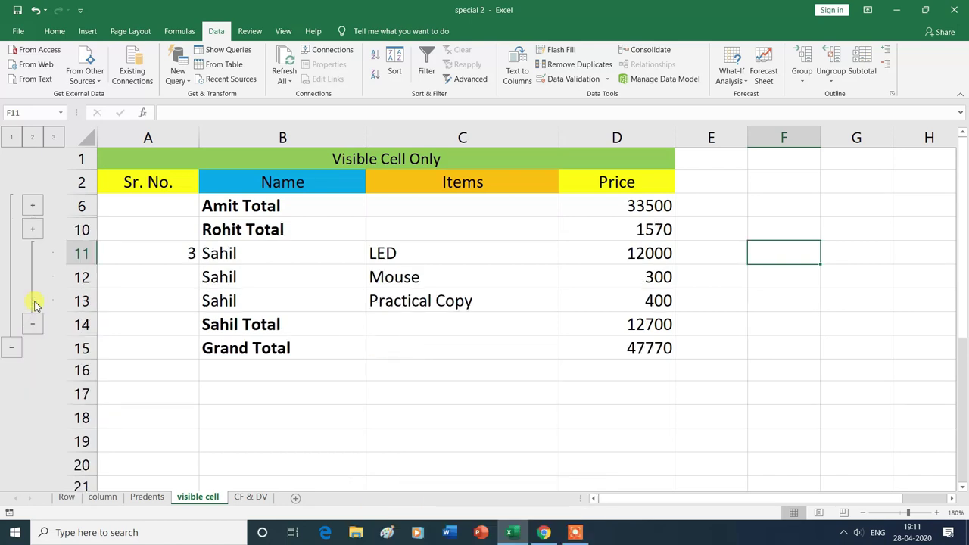
{"action": "left_click", "coordinate": [33, 324]}
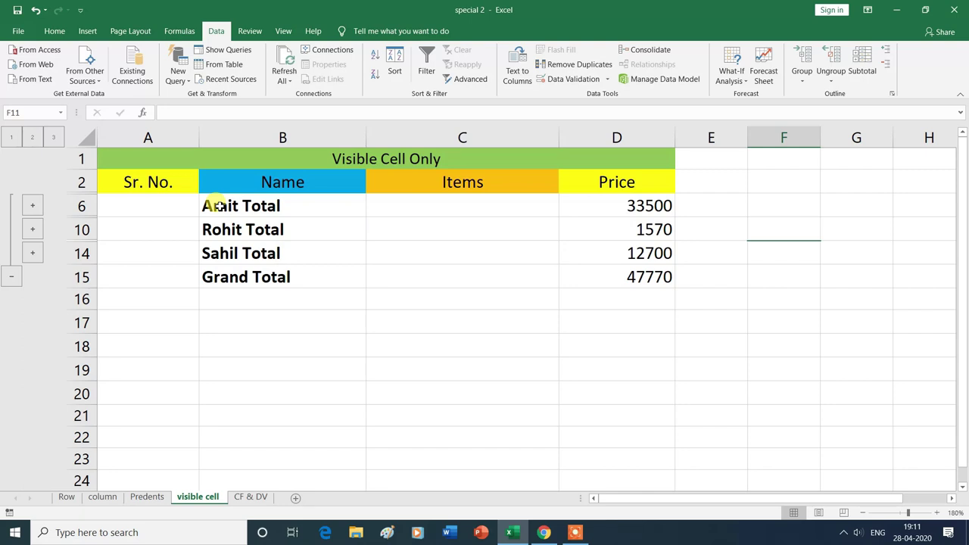
{"action": "left_click_drag", "start_coordinate": [215, 206], "coordinate": [617, 280]}
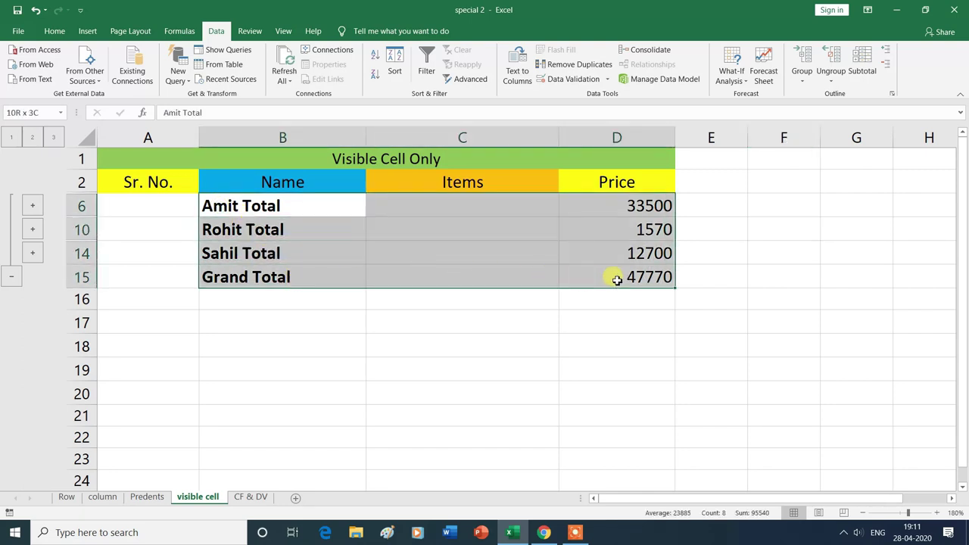
{"action": "right_click", "coordinate": [464, 254]}
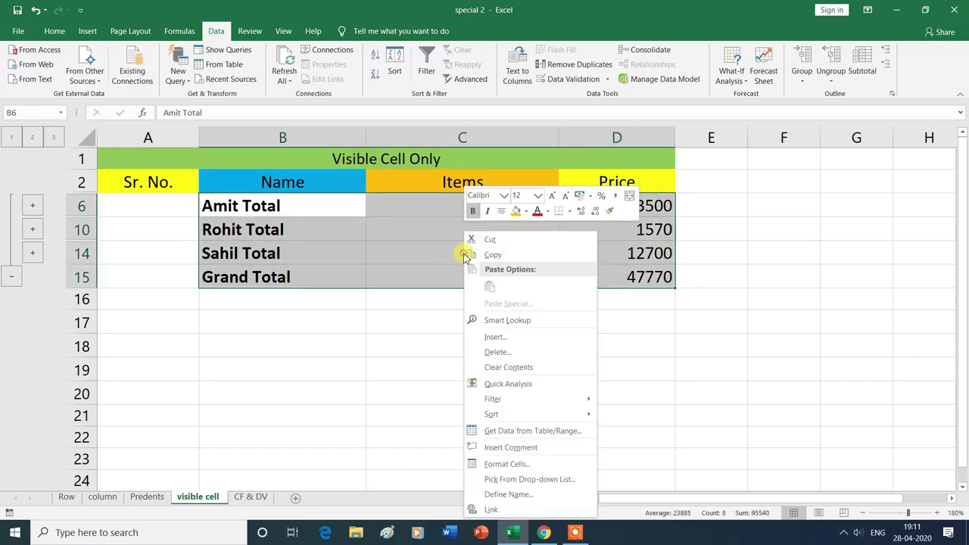
{"action": "left_click", "coordinate": [495, 257]}
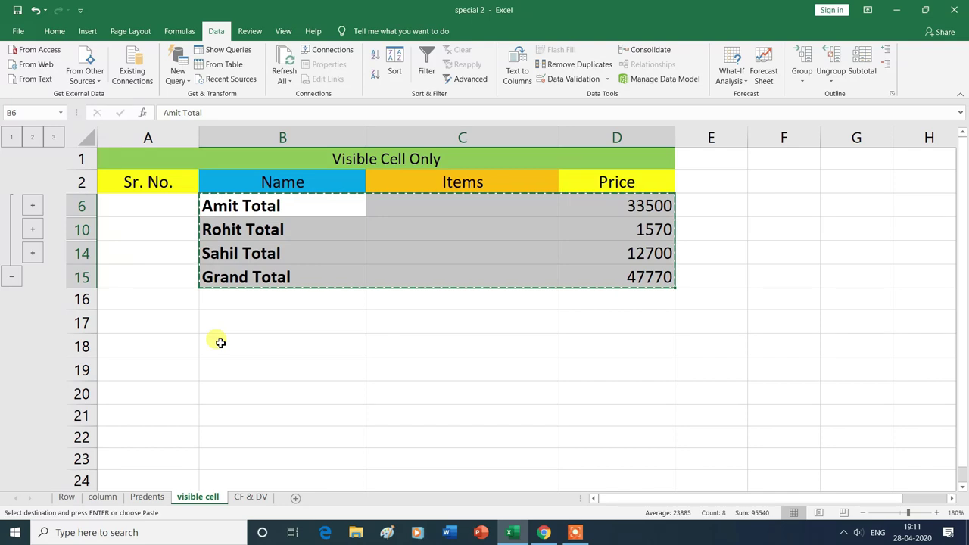
{"action": "left_click", "coordinate": [220, 343]}
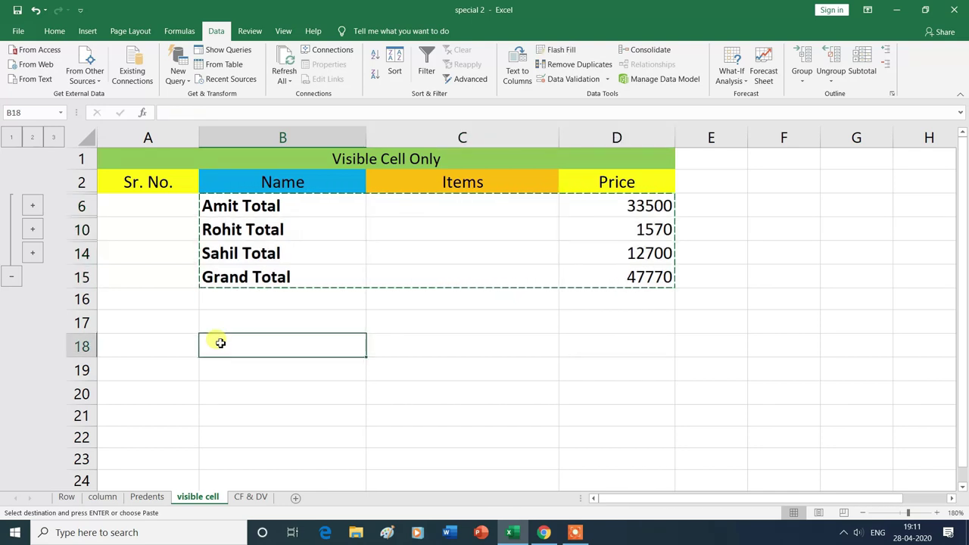
{"action": "right_click", "coordinate": [219, 343]}
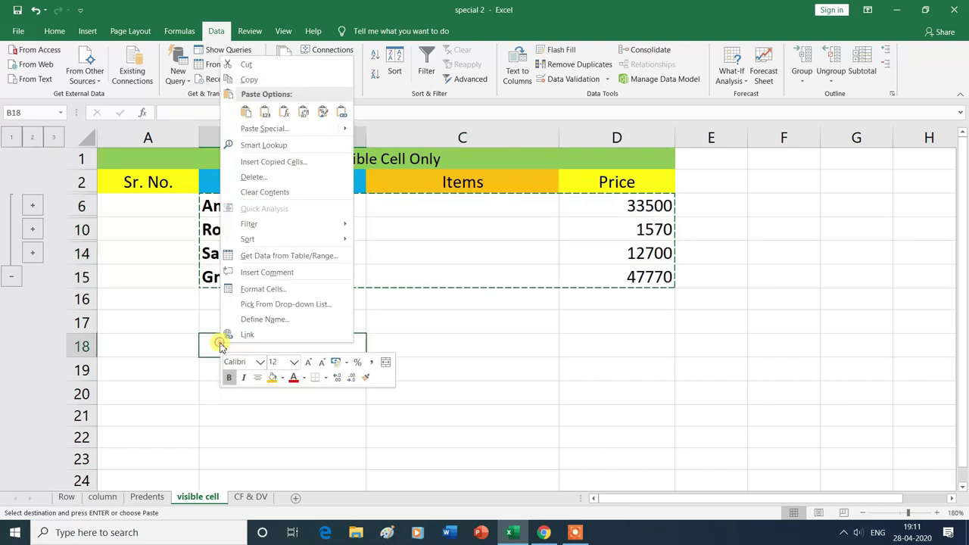
{"action": "left_click", "coordinate": [249, 113]}
{"action": "scroll", "coordinate": [759, 413], "scroll_direction": "down", "scroll_amount": 1}
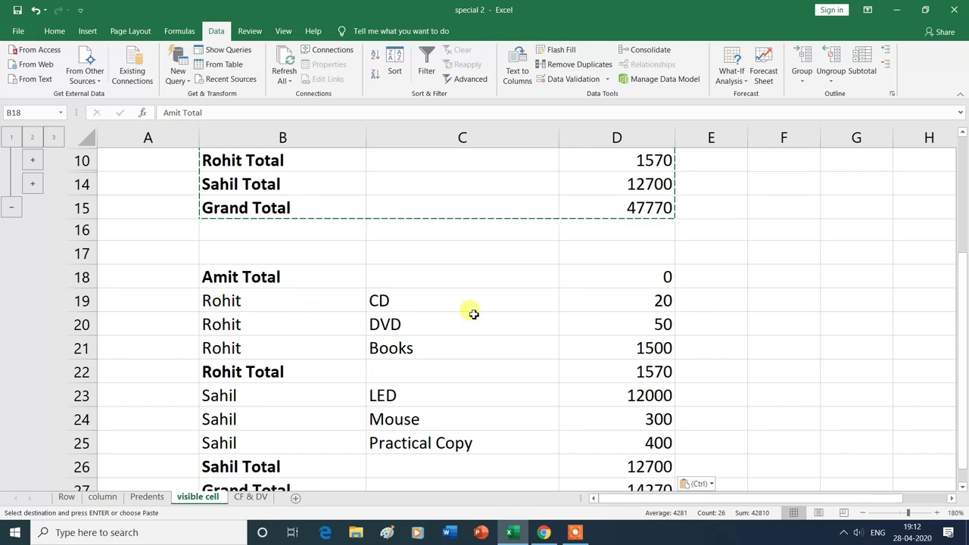
{"action": "scroll", "coordinate": [364, 389], "scroll_direction": "down", "scroll_amount": 2}
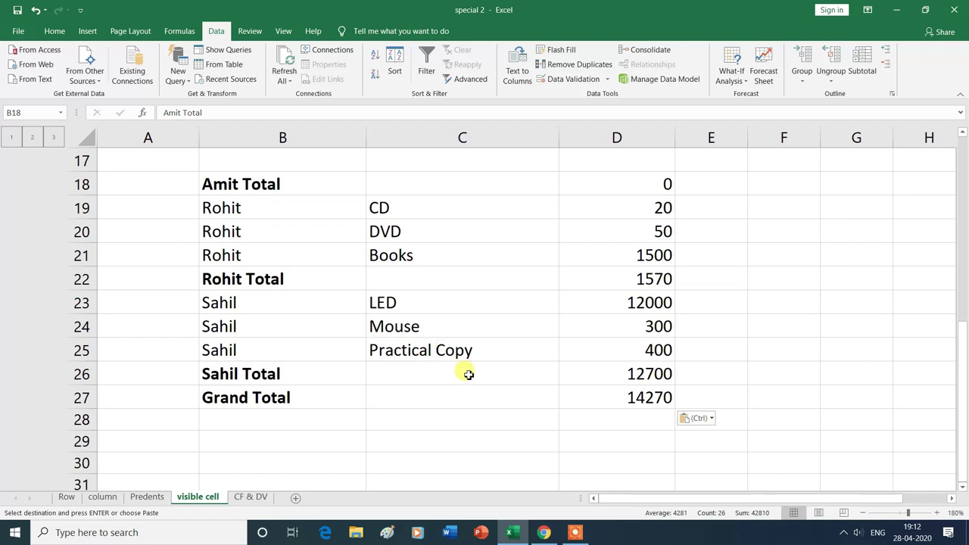
{"action": "scroll", "coordinate": [464, 371], "scroll_direction": "up", "scroll_amount": 3}
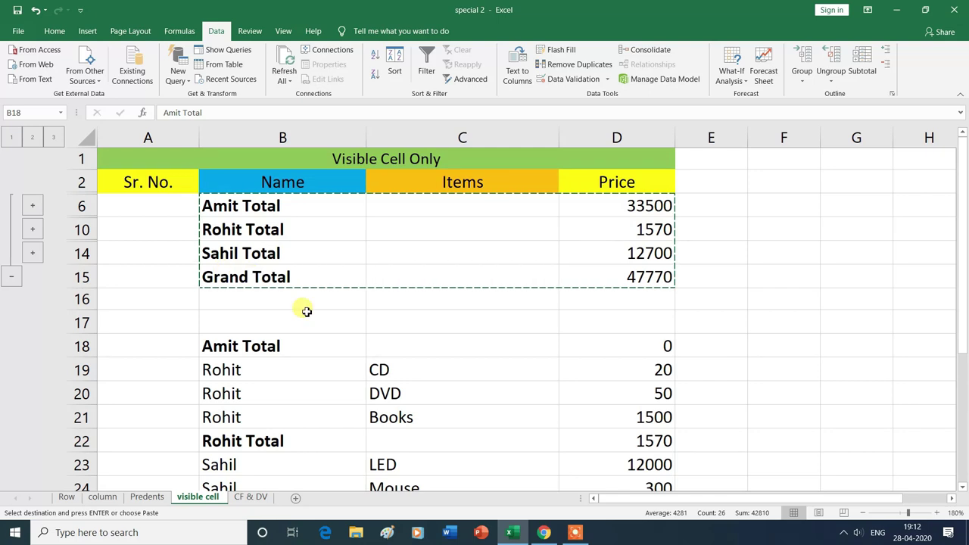
{"action": "scroll", "coordinate": [325, 367], "scroll_direction": "down", "scroll_amount": 1}
{"action": "scroll", "coordinate": [324, 367], "scroll_direction": "down", "scroll_amount": 1}
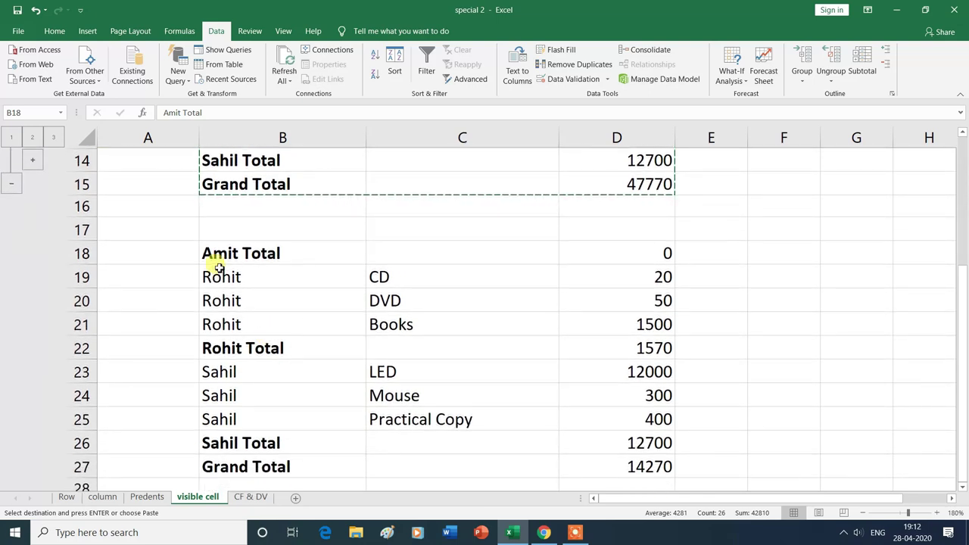
{"action": "scroll", "coordinate": [348, 367], "scroll_direction": "up", "scroll_amount": 1}
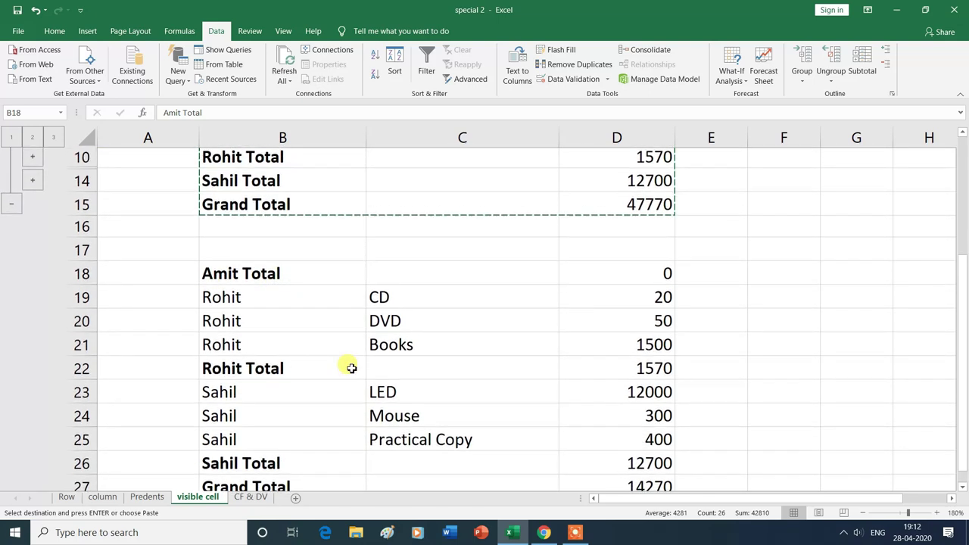
{"action": "scroll", "coordinate": [348, 367], "scroll_direction": "up", "scroll_amount": 1}
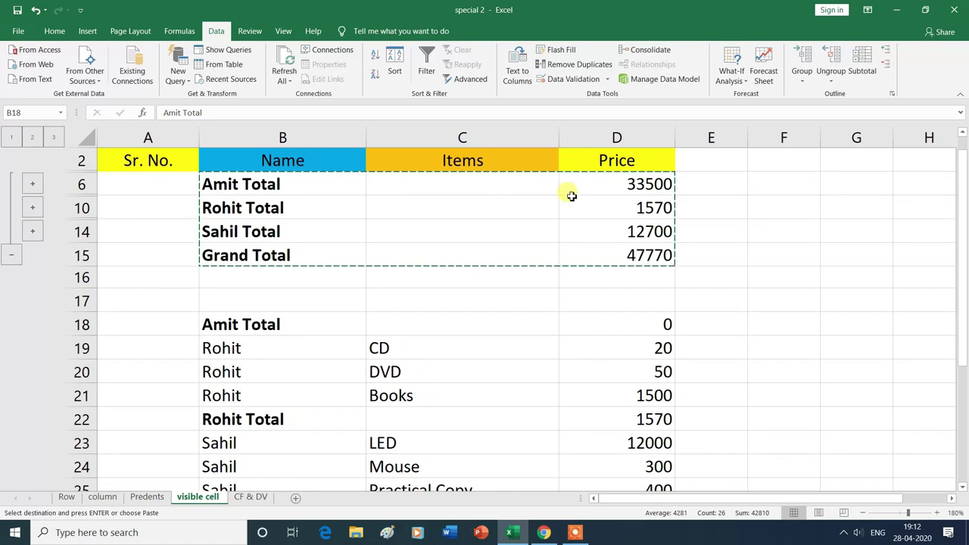
{"action": "key", "text": "Left"}
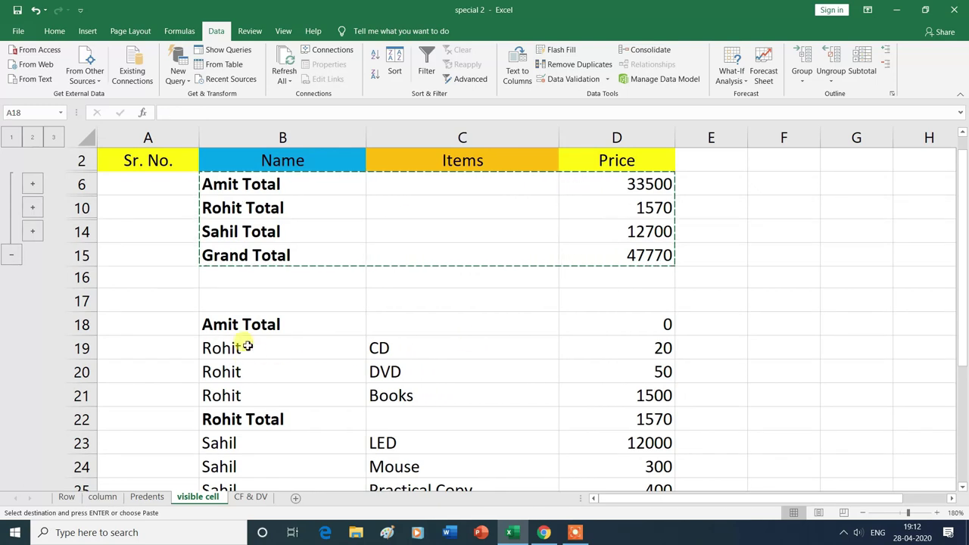
{"action": "key", "text": "ctrl+a"}
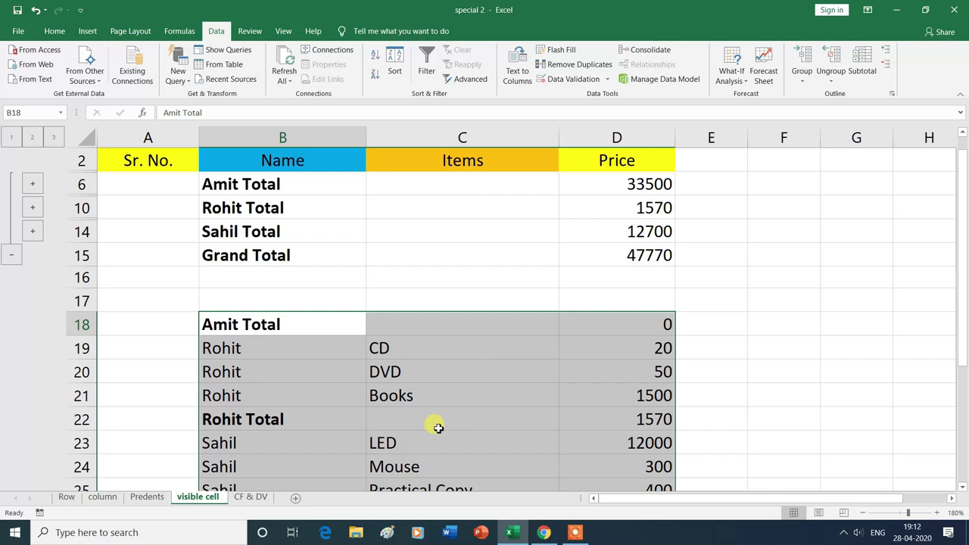
{"action": "key", "text": "Delete"}
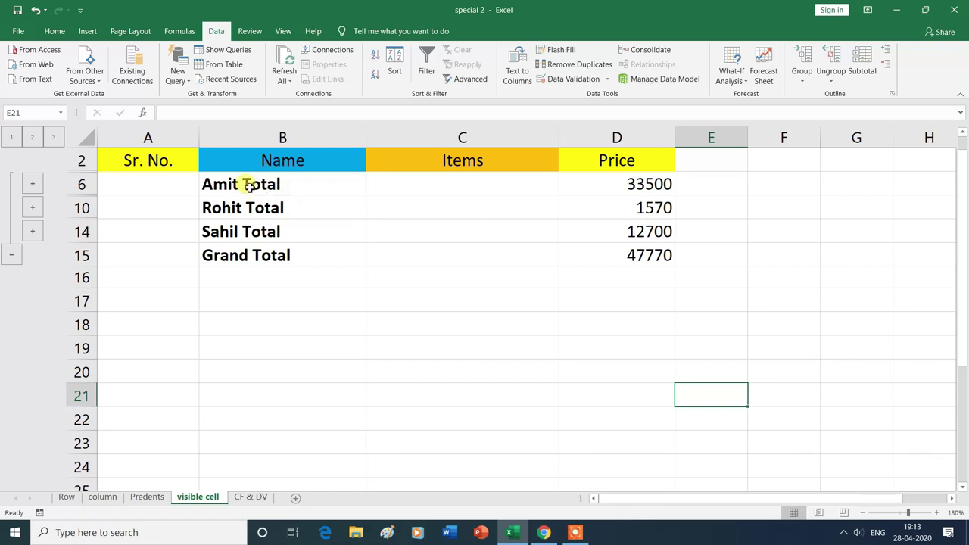
{"action": "left_click_drag", "start_coordinate": [235, 184], "coordinate": [609, 262]}
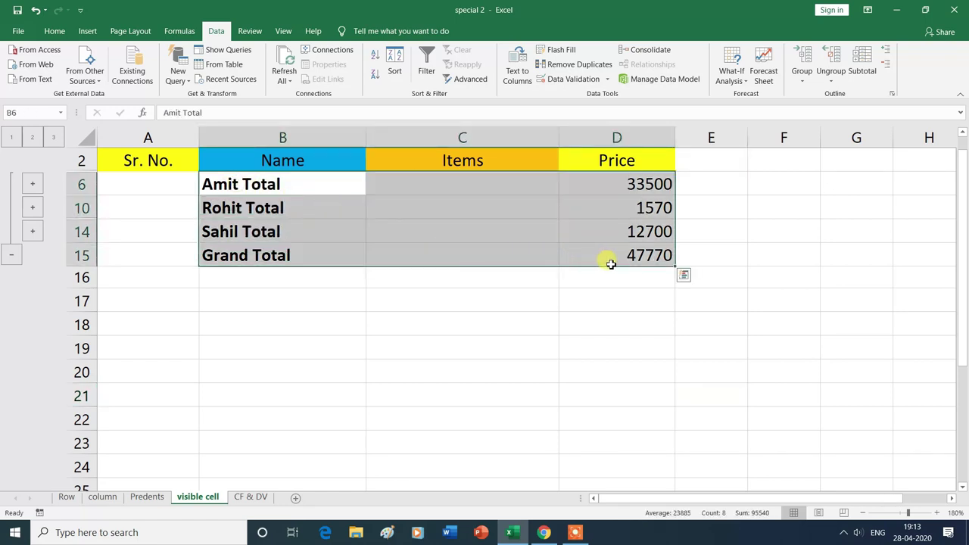
{"action": "left_click", "coordinate": [50, 31]}
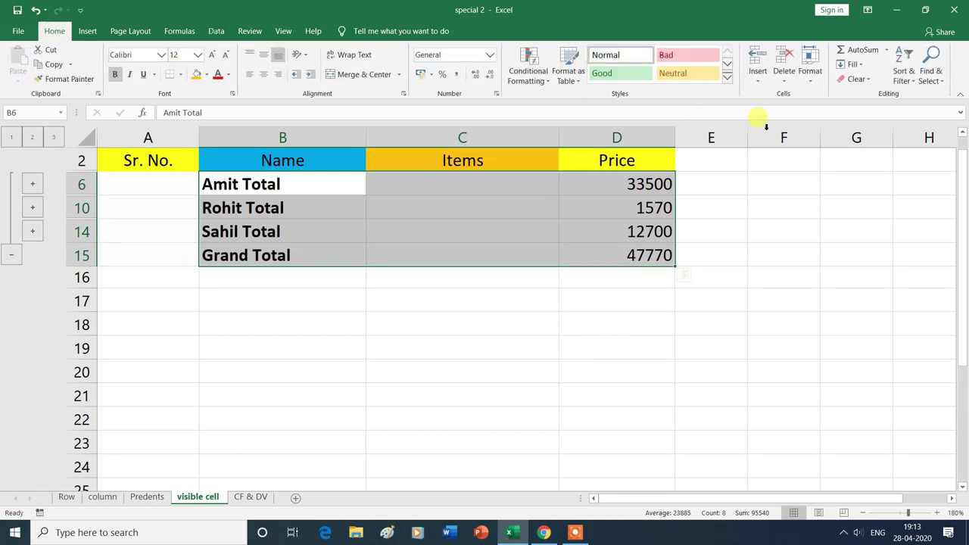
Step: Use Go To Special > Visible cells only to select just the four subtotal rows
{"action": "left_click", "coordinate": [931, 75]}
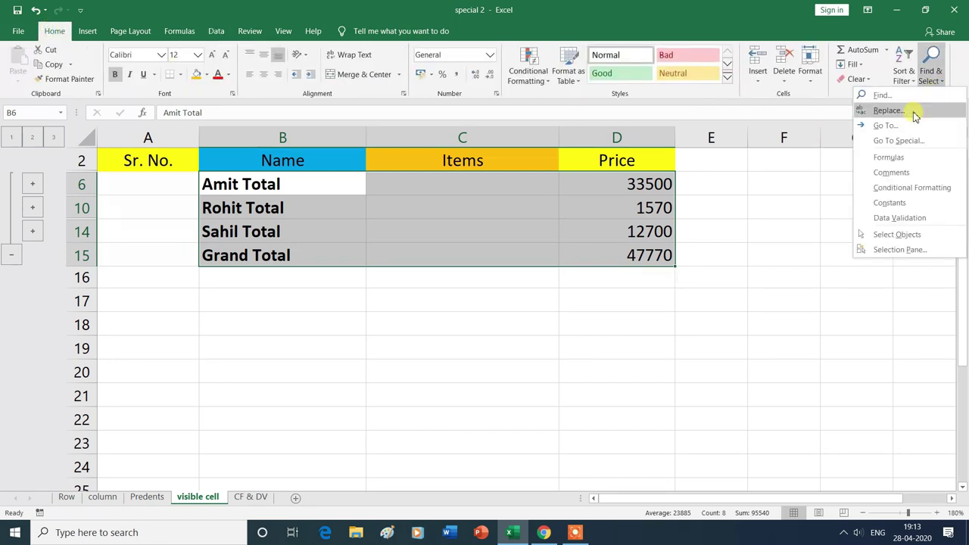
{"action": "left_click", "coordinate": [899, 140]}
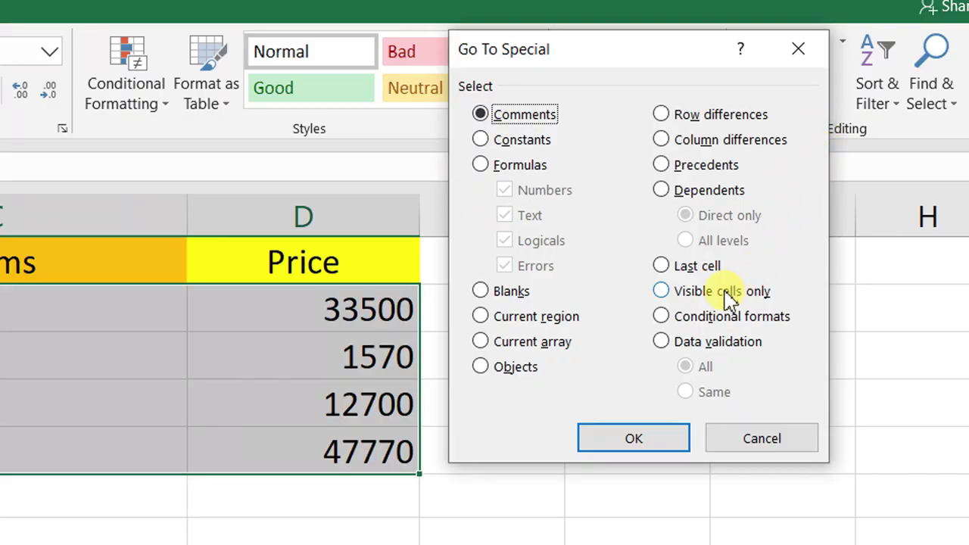
{"action": "left_click", "coordinate": [663, 293]}
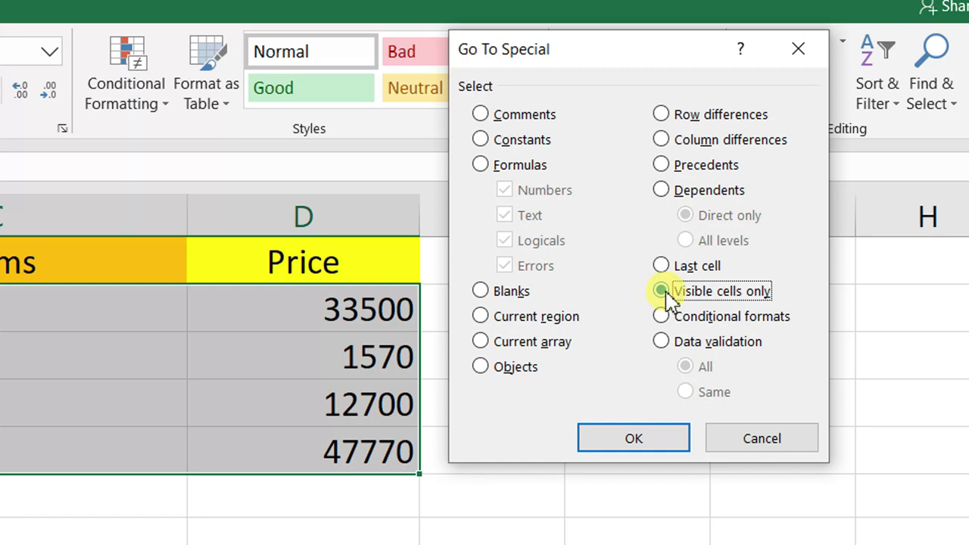
{"action": "left_click", "coordinate": [652, 445]}
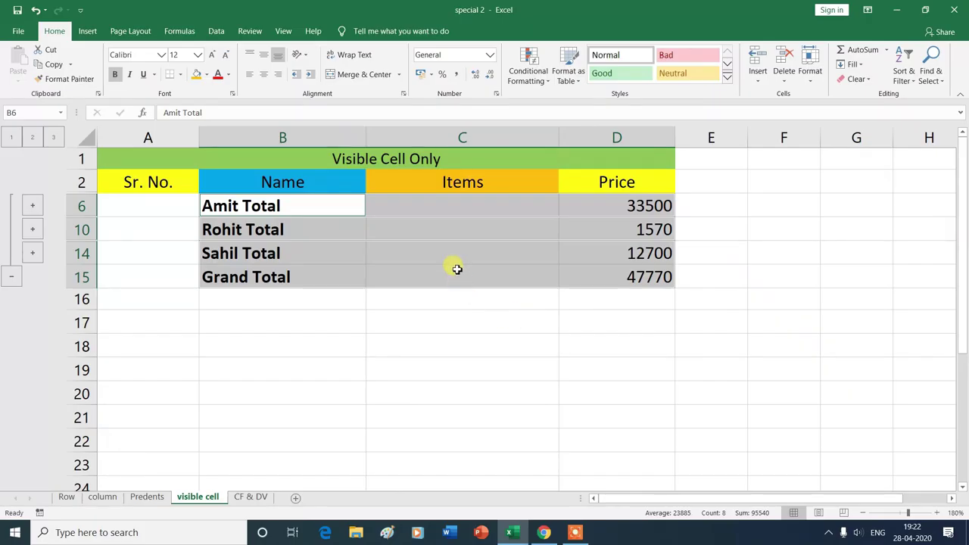
Step: Copy the visible total rows and paste them at B18, then deselect them
{"action": "right_click", "coordinate": [455, 253]}
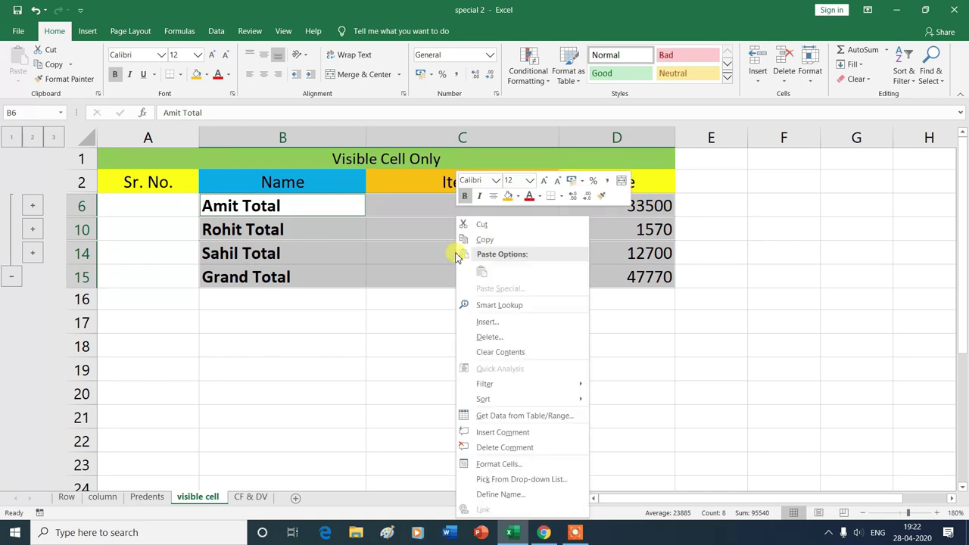
{"action": "left_click", "coordinate": [484, 239]}
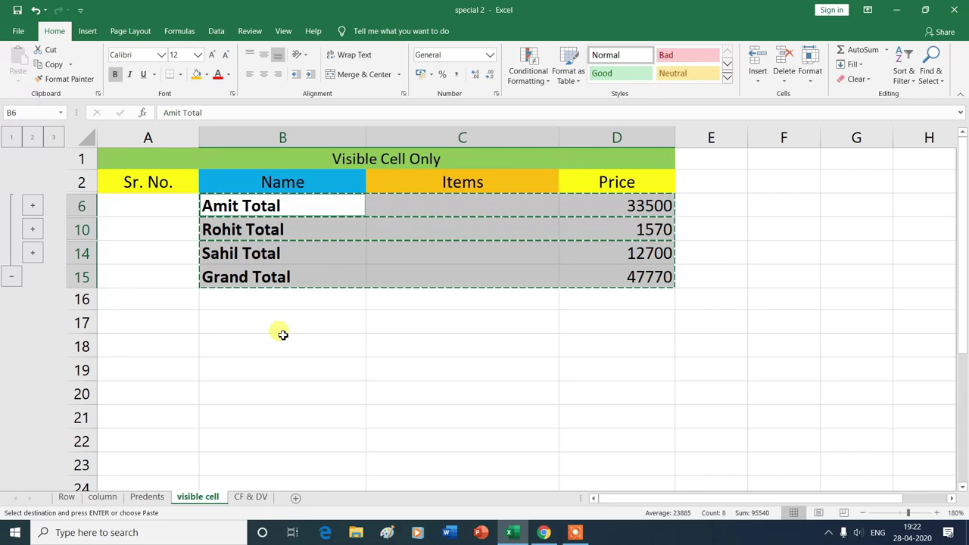
{"action": "left_click", "coordinate": [223, 339]}
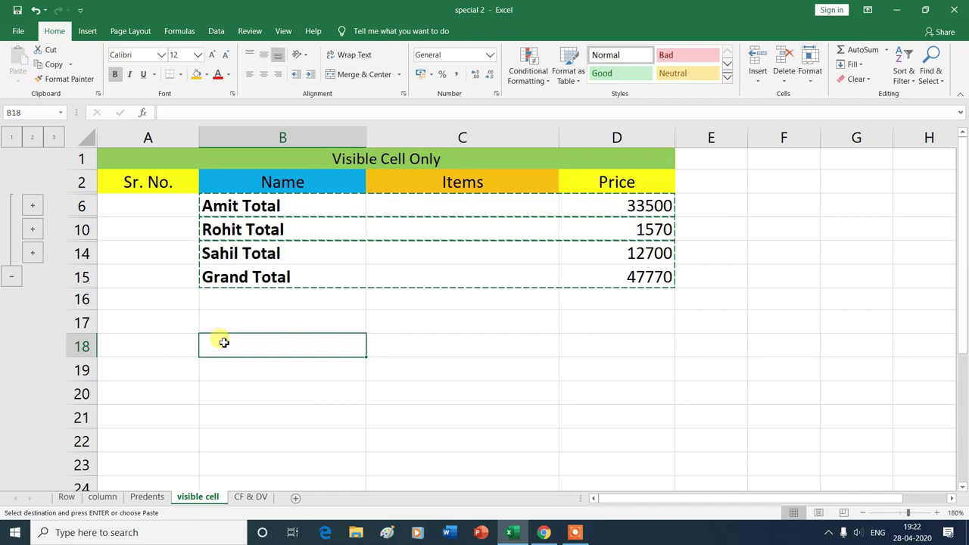
{"action": "right_click", "coordinate": [226, 344]}
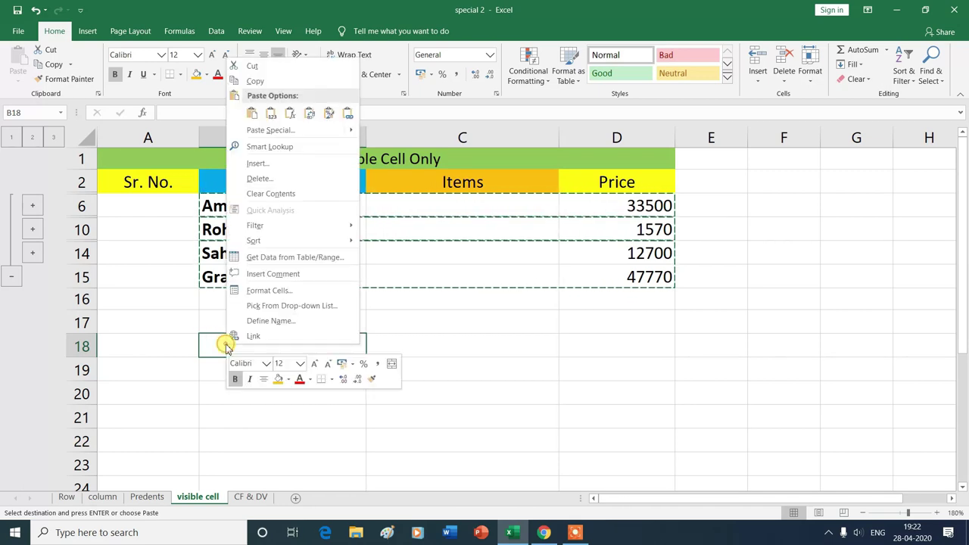
{"action": "left_click", "coordinate": [252, 113]}
{"action": "double_click", "coordinate": [776, 395]}
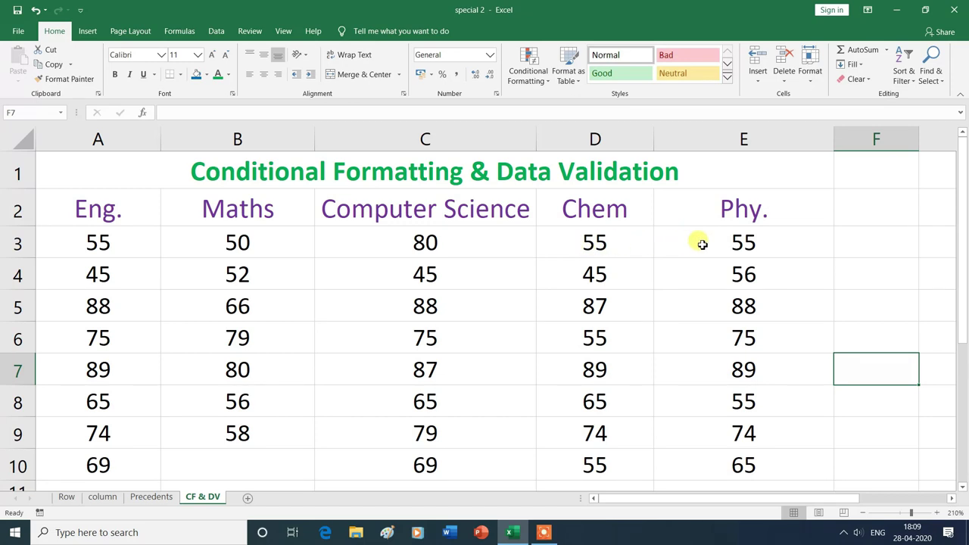
Step: Select the Chem and Phy scores D3:E10 and start a Duplicate Values conditional-formatting rule
{"action": "mouse_move", "coordinate": [570, 242]}
{"action": "left_mouse_down"}
{"action": "mouse_move", "coordinate": [713, 426]}
{"action": "mouse_move", "coordinate": [711, 454]}
{"action": "left_mouse_up"}
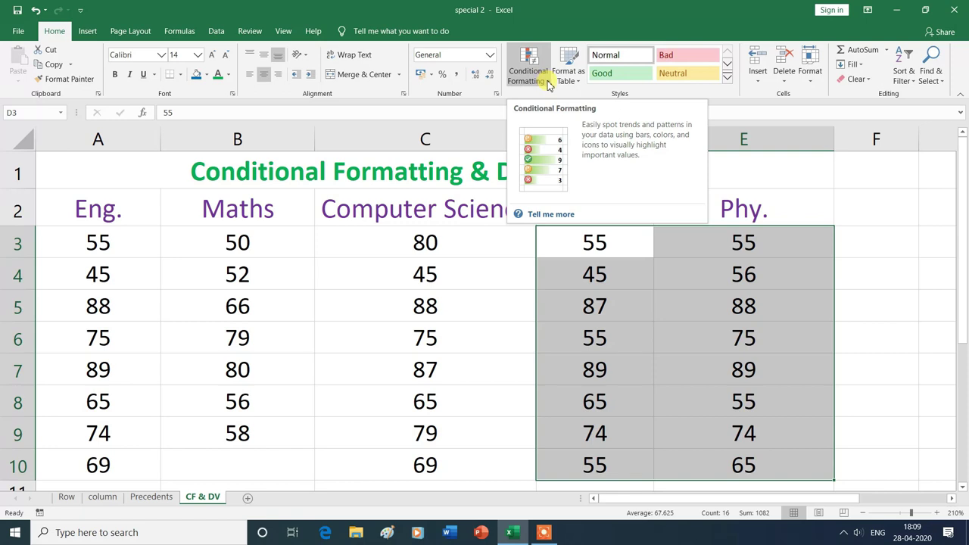
{"action": "left_click", "coordinate": [549, 82]}
{"action": "mouse_move", "coordinate": [552, 108]}
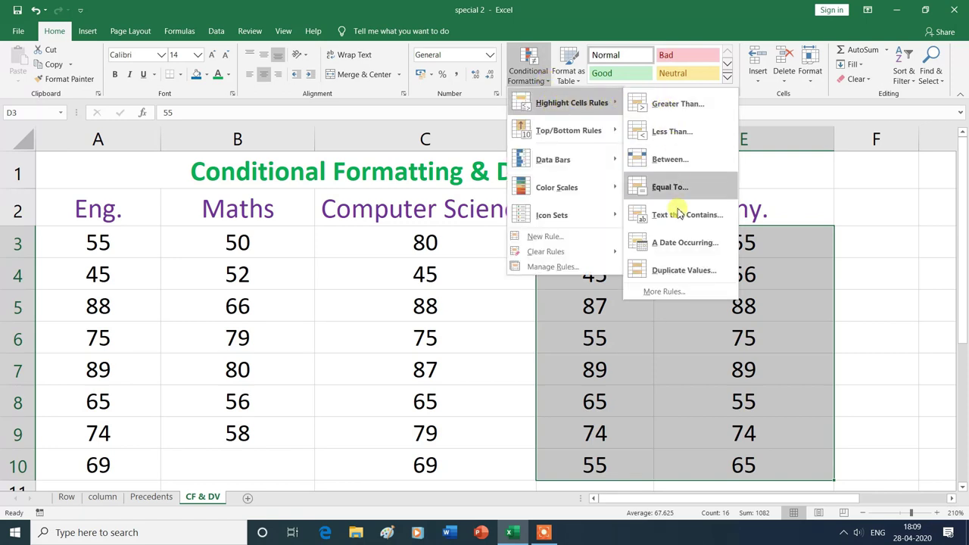
{"action": "left_click", "coordinate": [679, 274]}
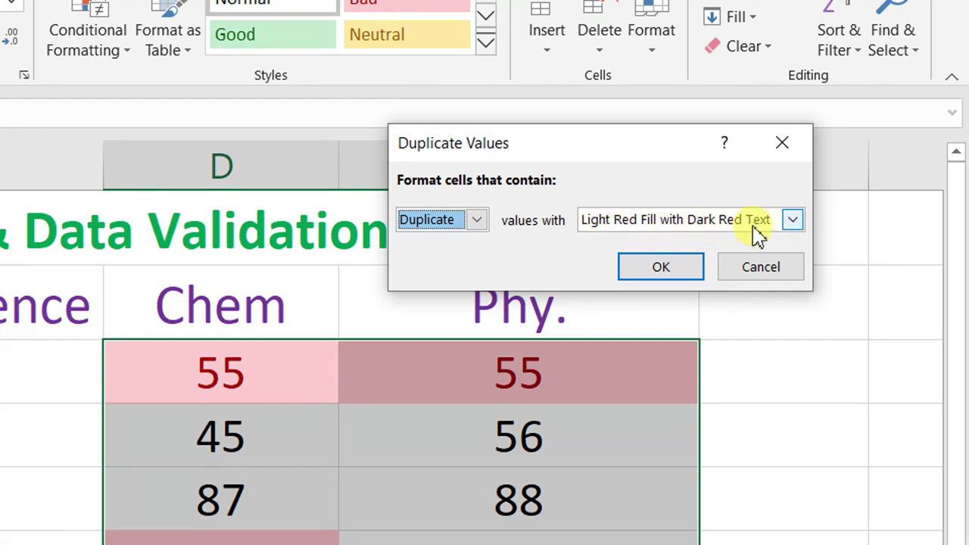
Step: Format duplicate Chem and Phy scores with Green Fill with Dark Green Text, then deselect
{"action": "left_click", "coordinate": [792, 221]}
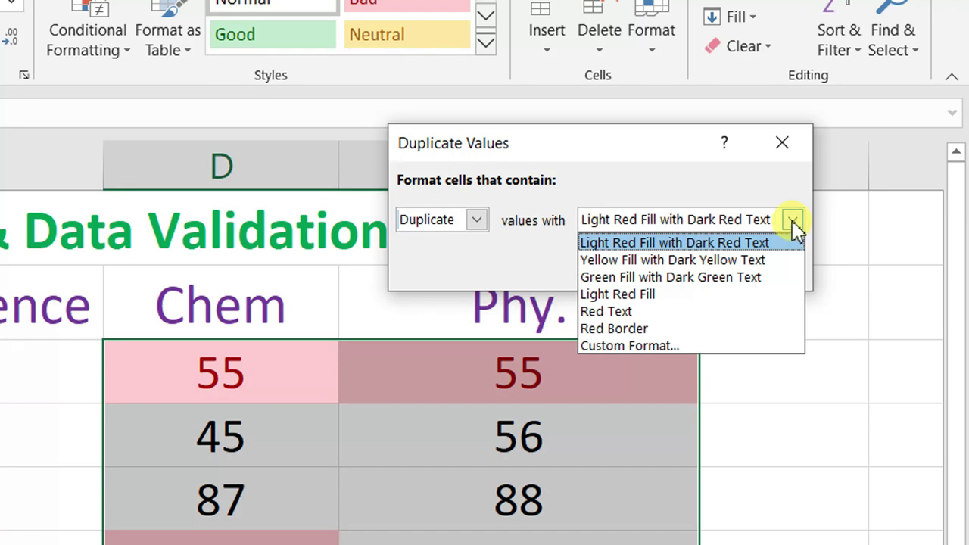
{"action": "left_click", "coordinate": [625, 278]}
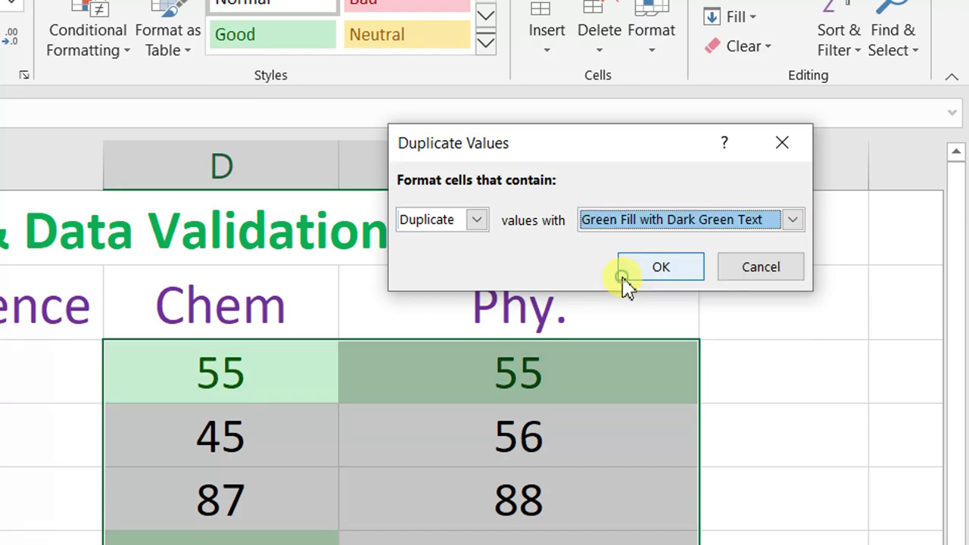
{"action": "left_click", "coordinate": [658, 274]}
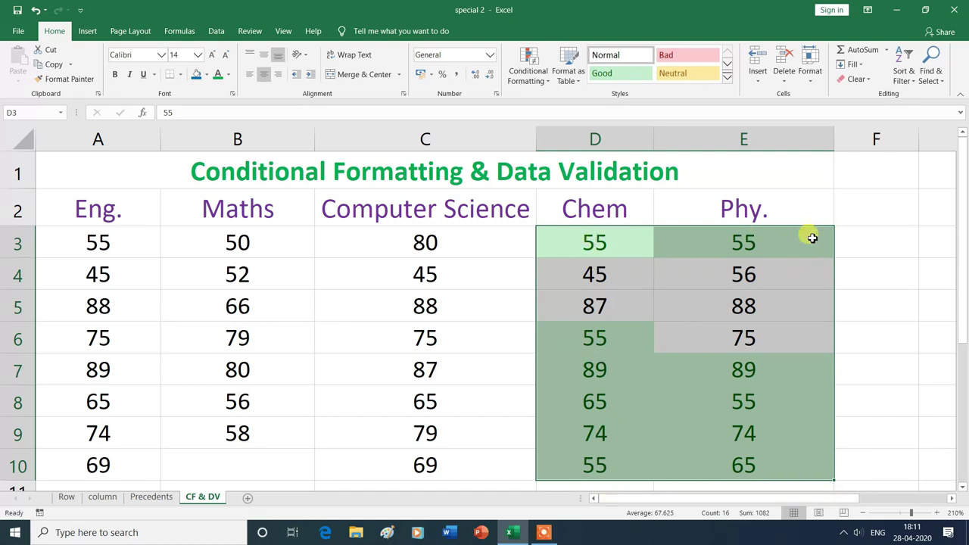
{"action": "left_click", "coordinate": [904, 385]}
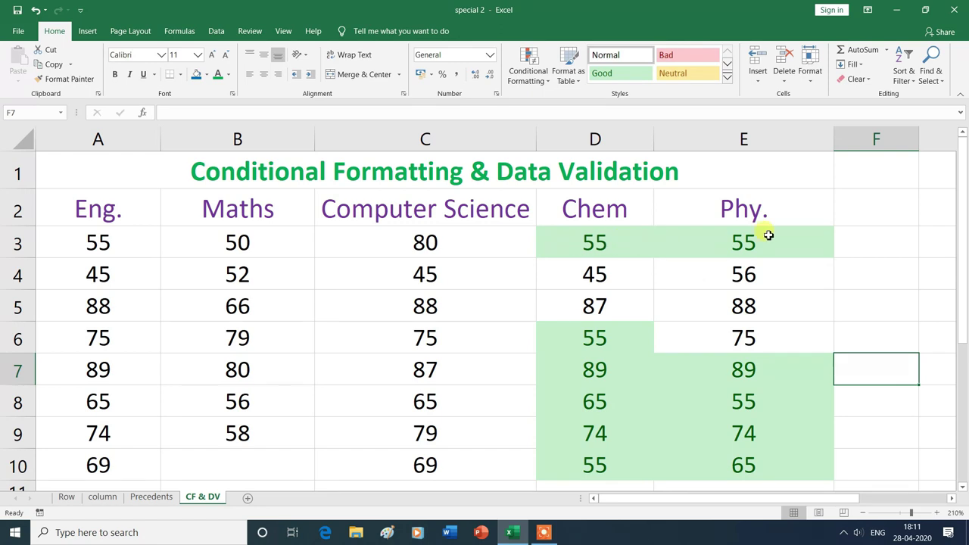
Step: Select the whole score table A3:E10
{"action": "key", "text": "Down"}
{"action": "key", "text": "Down"}
{"action": "key", "text": "Down"}
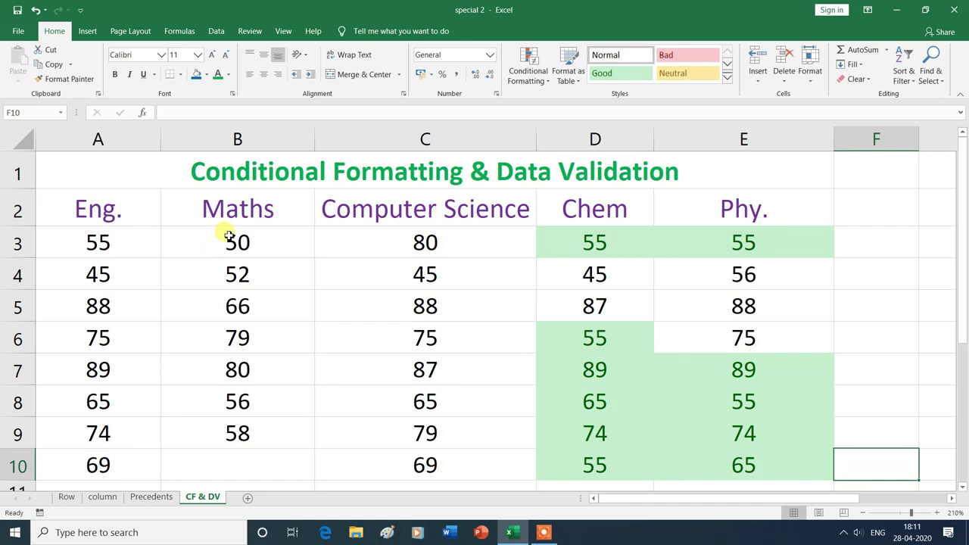
{"action": "key", "text": "Right"}
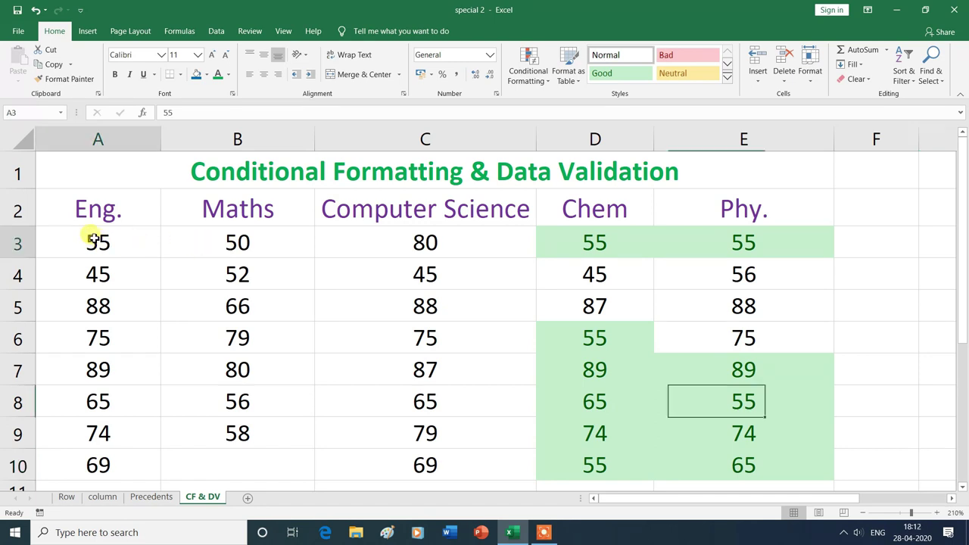
{"action": "left_click_drag", "start_coordinate": [92, 239], "coordinate": [759, 487]}
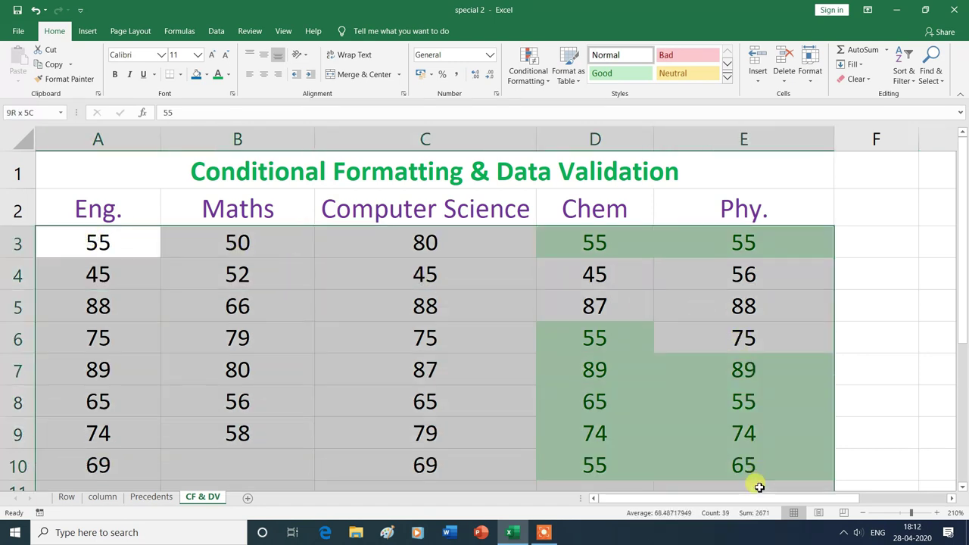
{"action": "left_click_drag", "start_coordinate": [759, 489], "coordinate": [760, 485]}
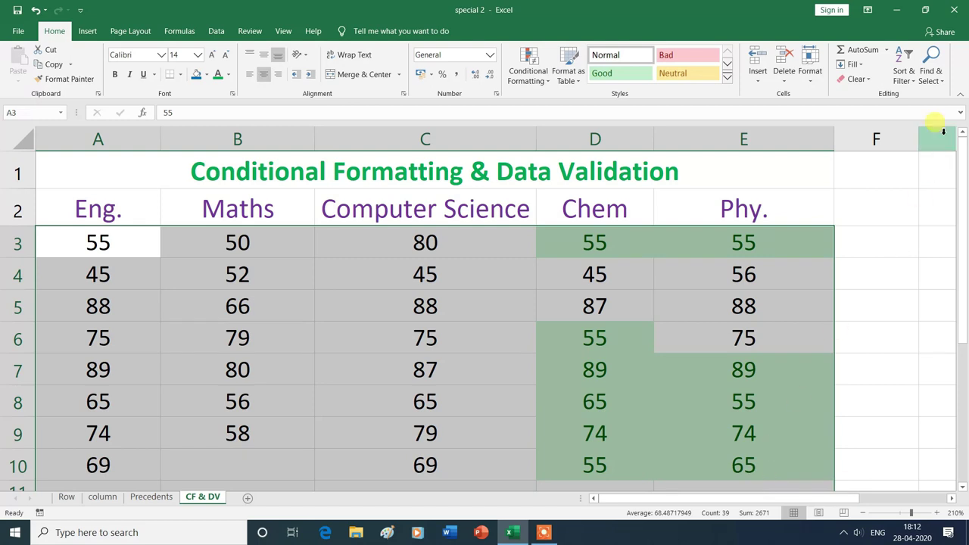
Step: Open Go To Special from Find & Select and choose Conditional formats
{"action": "left_click", "coordinate": [942, 86]}
{"action": "left_click", "coordinate": [893, 143]}
{"action": "left_click", "coordinate": [794, 186]}
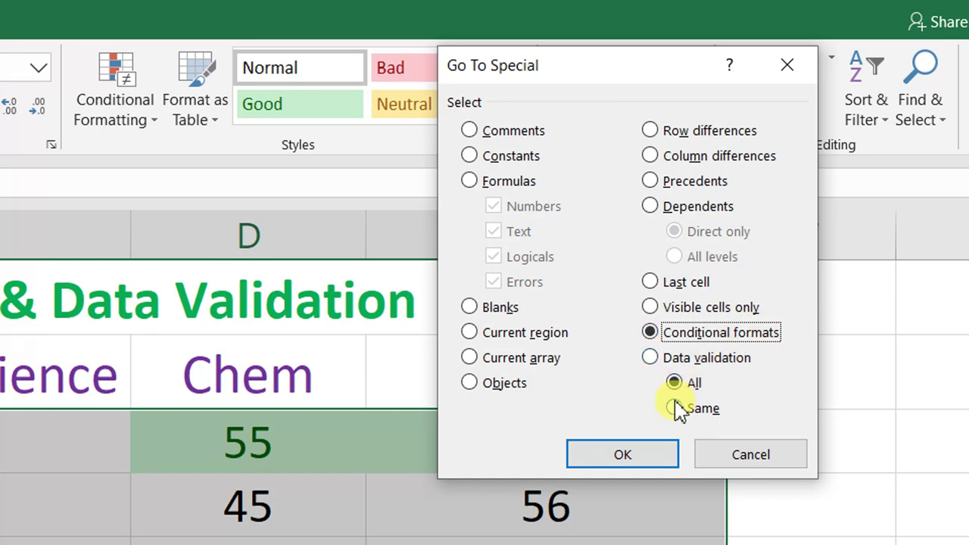
Step: Confirm Go To Special to pick out the conditionally formatted cells D3:E10
{"action": "left_click", "coordinate": [646, 456]}
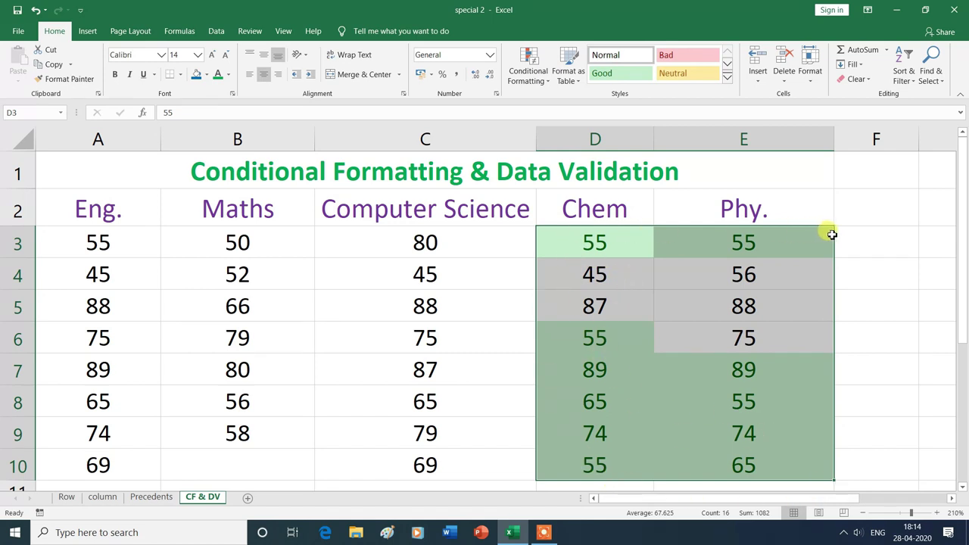
Step: Select the Maths scores B3:B10 and delete their contents
{"action": "left_click", "coordinate": [901, 286]}
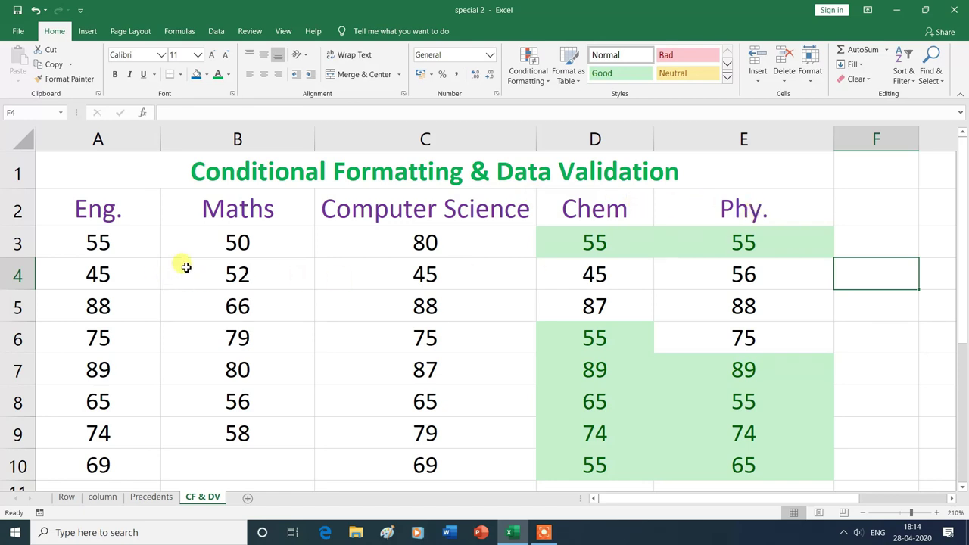
{"action": "left_click", "coordinate": [235, 241]}
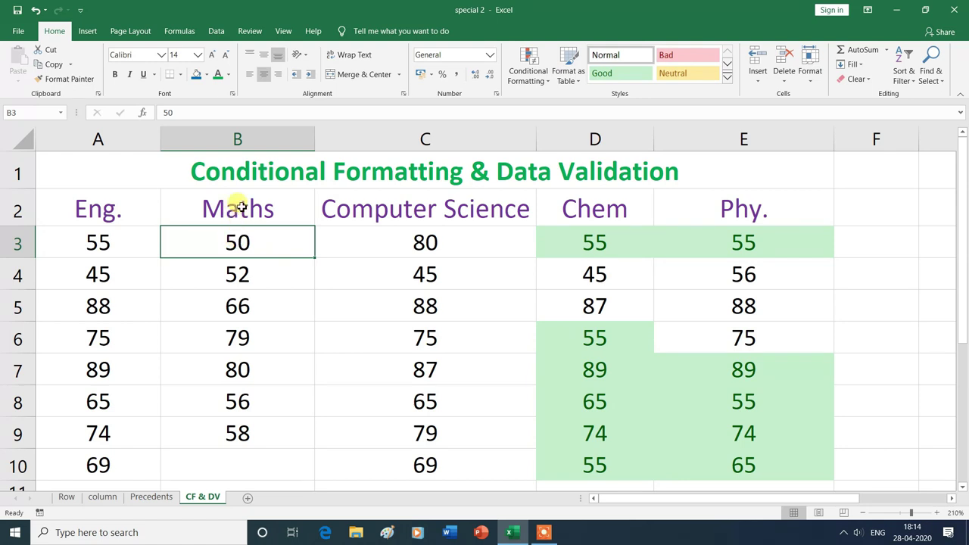
{"action": "left_click_drag", "start_coordinate": [230, 263], "coordinate": [229, 455]}
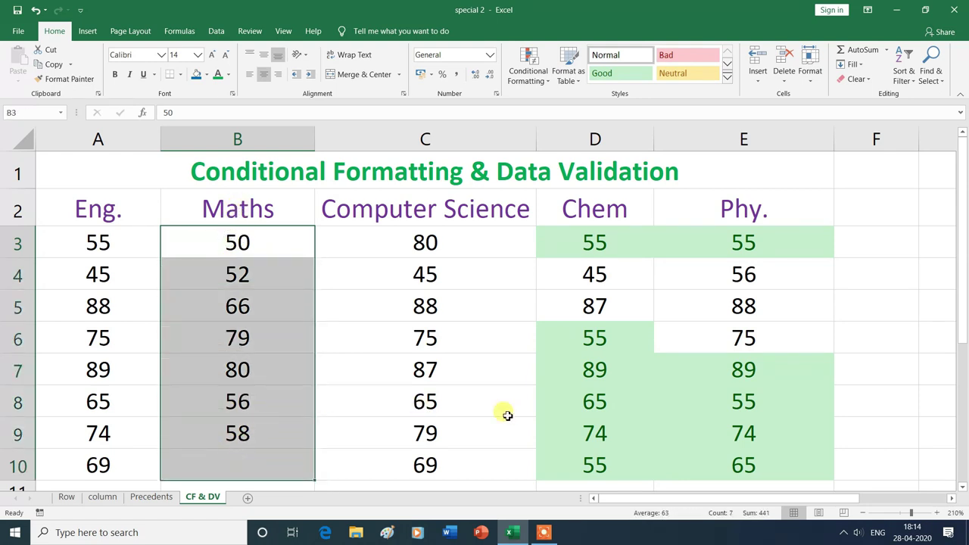
{"action": "key", "text": "Delete"}
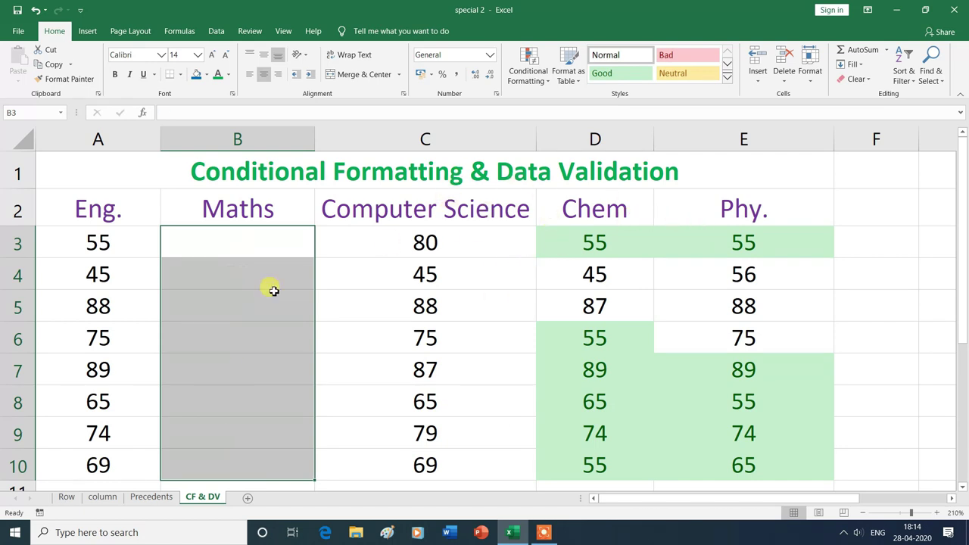
Step: Add Data Validation allowing only whole numbers from 30 to 95 in the Maths cells
{"action": "left_click", "coordinate": [216, 31]}
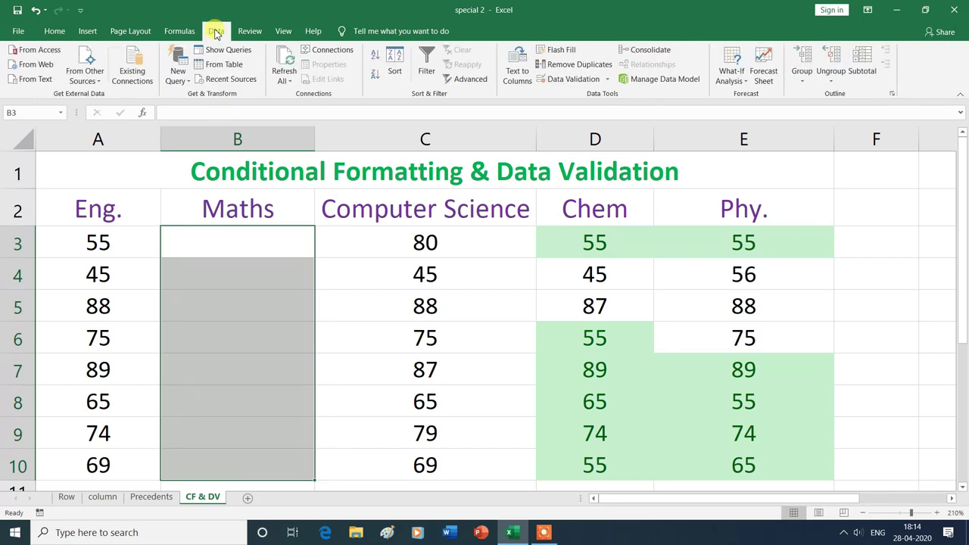
{"action": "left_click", "coordinate": [580, 83]}
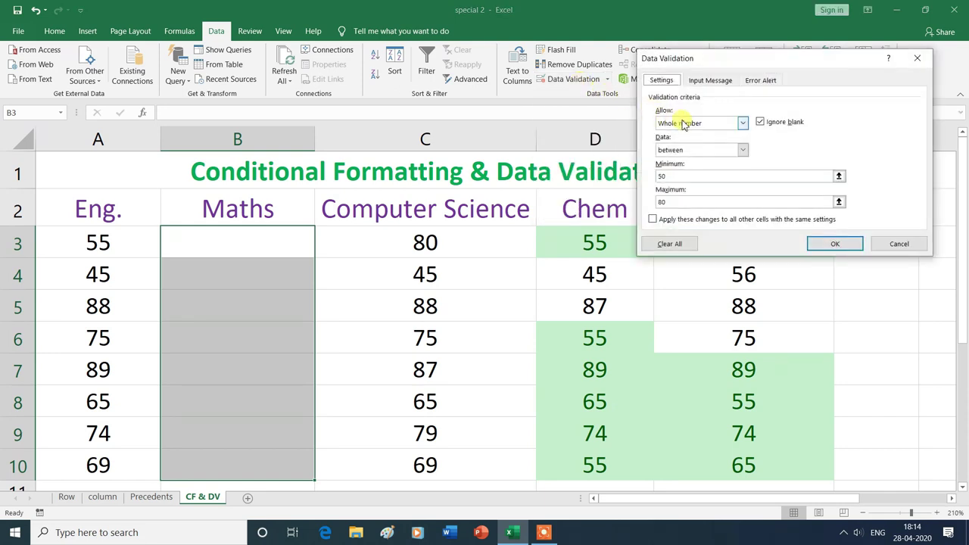
{"action": "left_click", "coordinate": [743, 125]}
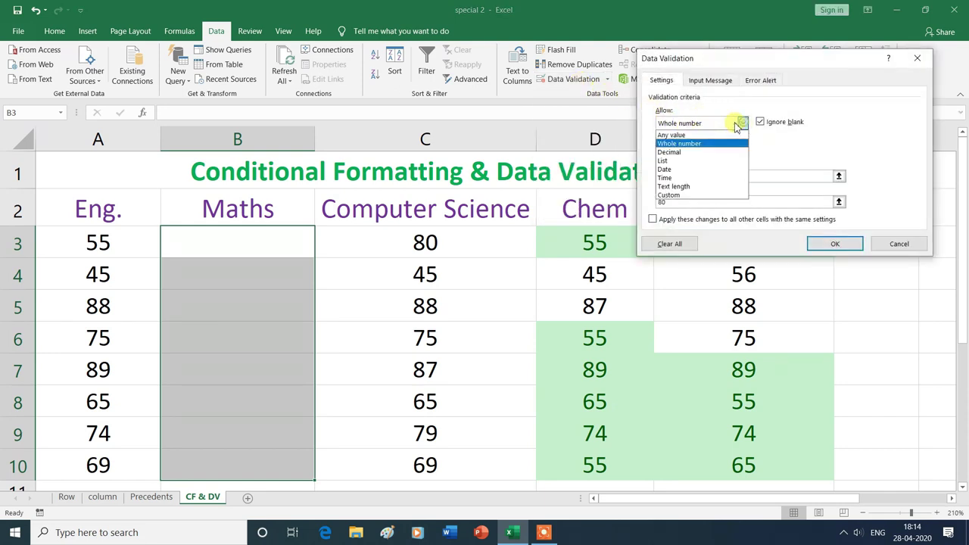
{"action": "left_click", "coordinate": [671, 144]}
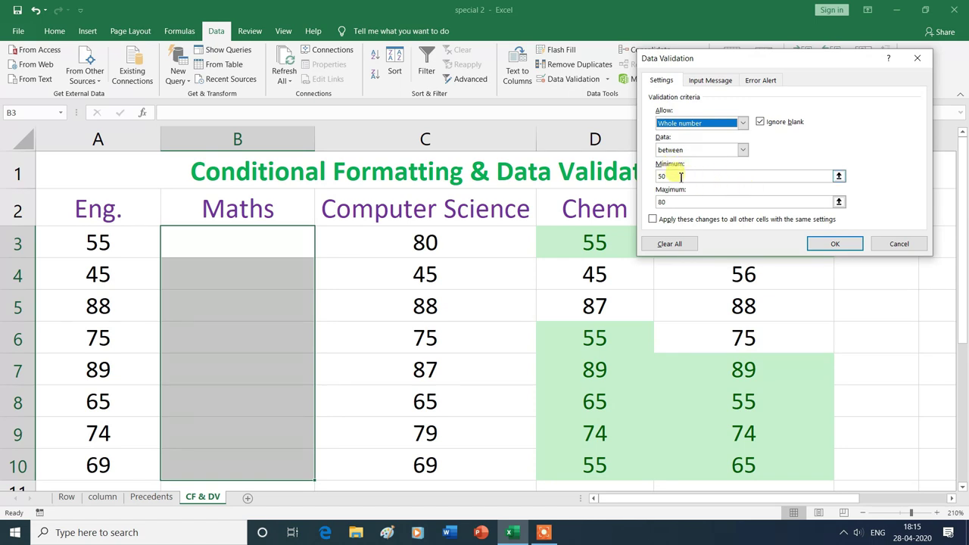
{"action": "left_click", "coordinate": [679, 176]}
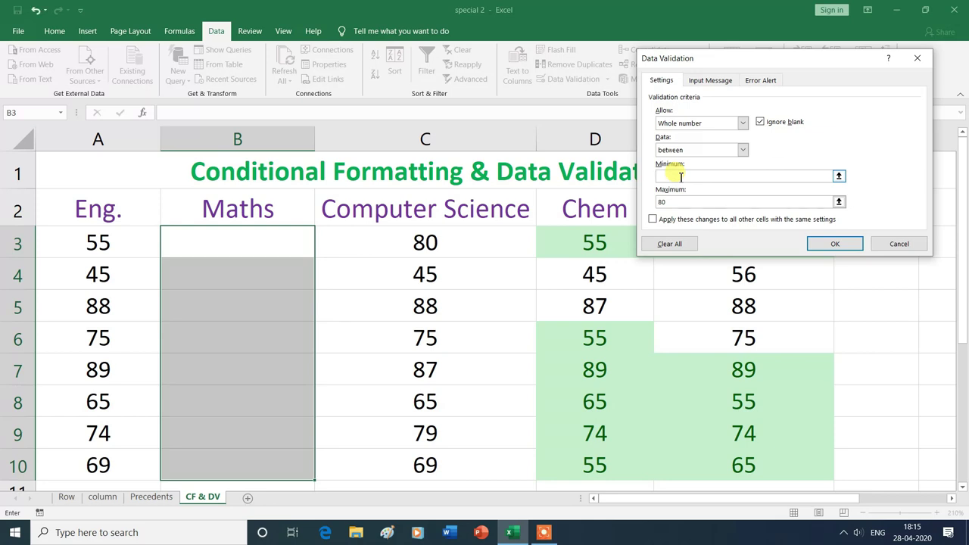
{"action": "type", "text": "30"}
{"action": "left_click", "coordinate": [670, 202]}
{"action": "type", "text": "95"}
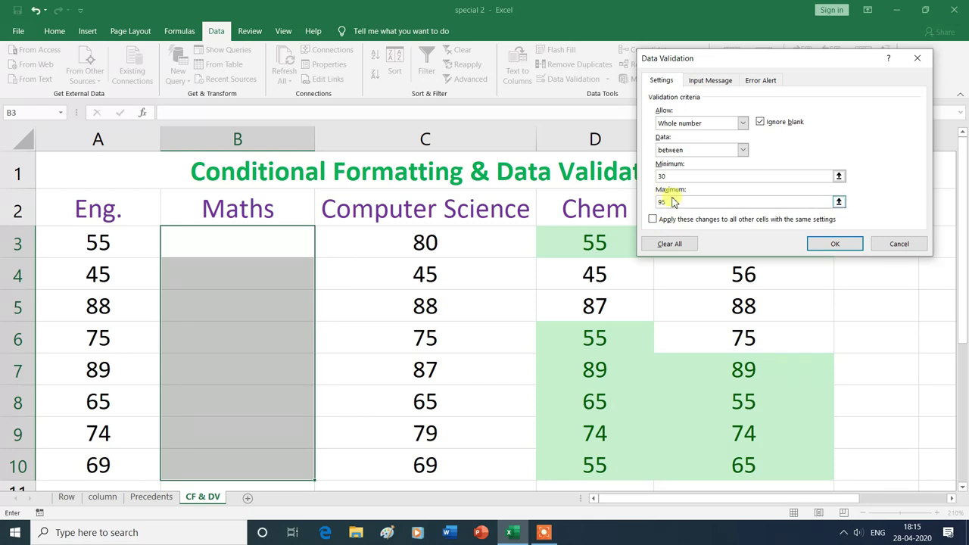
{"action": "left_click", "coordinate": [833, 245]}
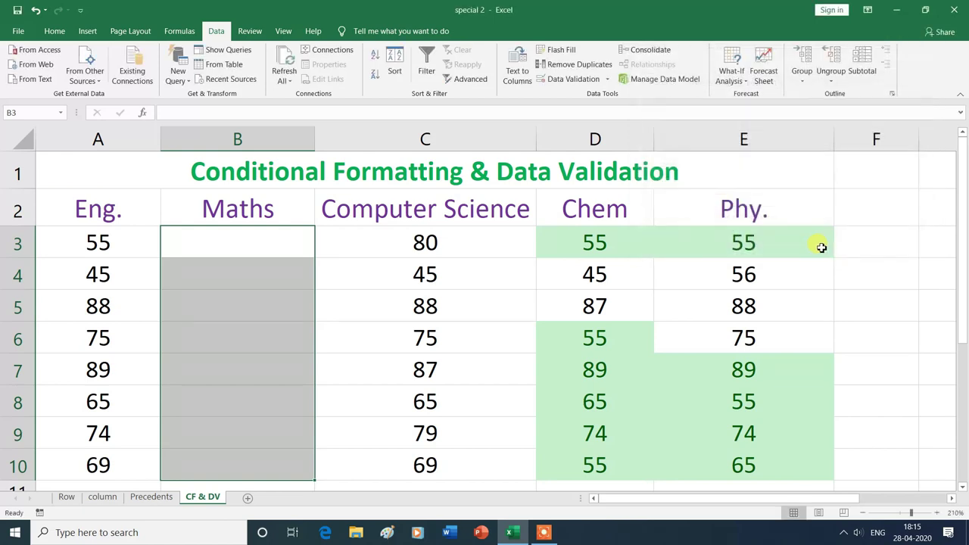
Step: Enter 50 in B3, then try 20 in B4 and discard it after the validation error
{"action": "left_click", "coordinate": [239, 240]}
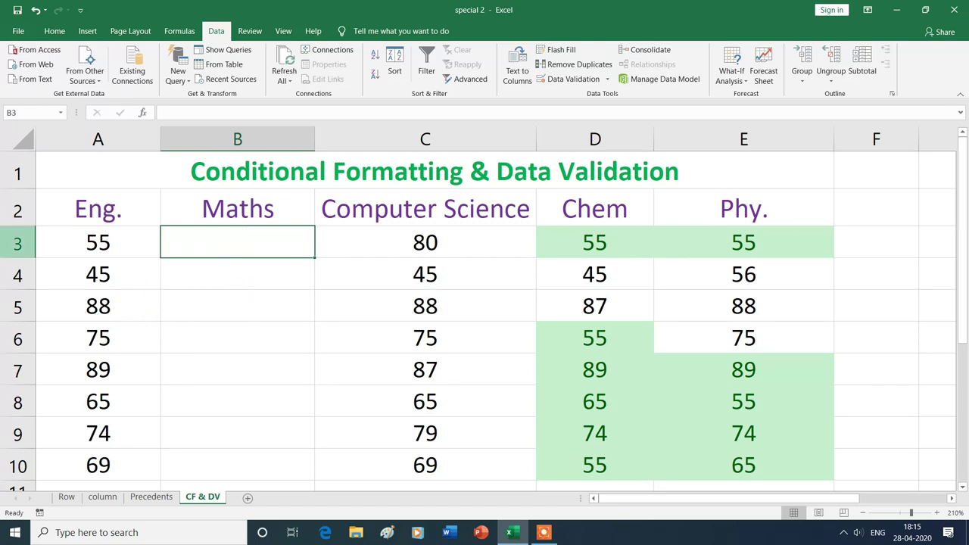
{"action": "type", "text": "50"}
{"action": "key", "text": "Return"}
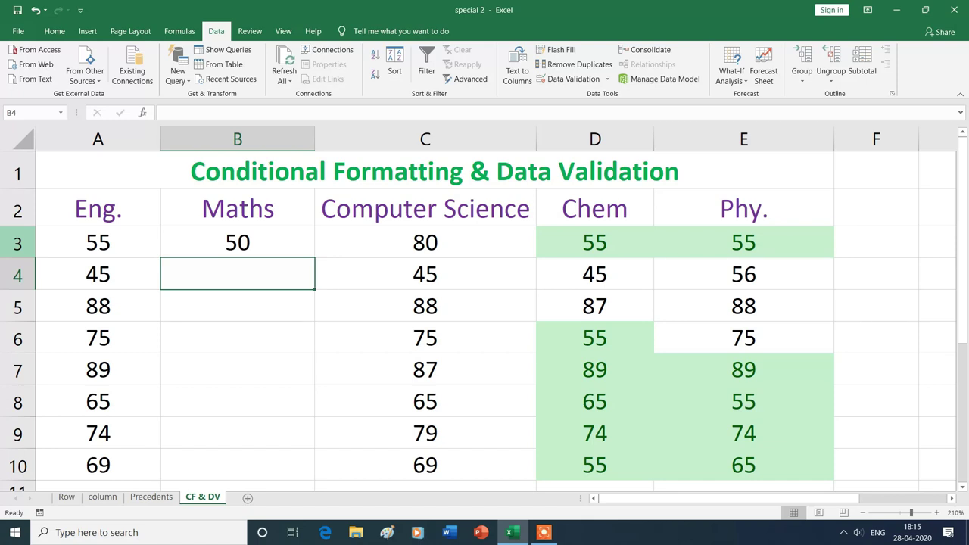
{"action": "type", "text": "20"}
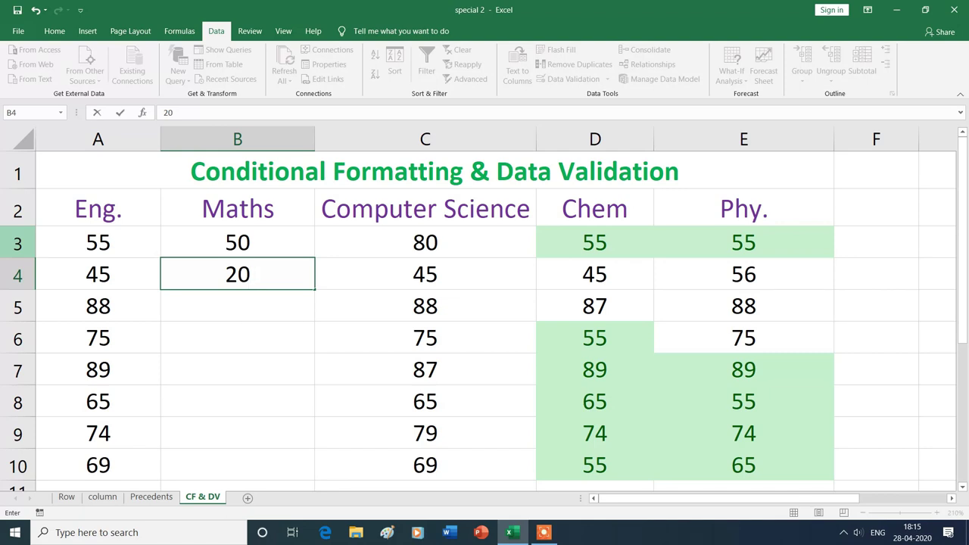
{"action": "key", "text": "Return"}
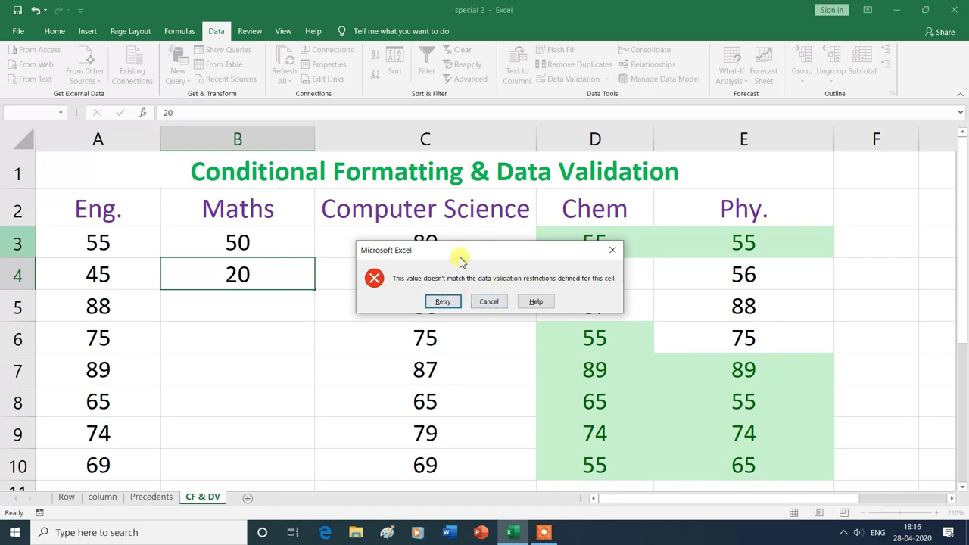
{"action": "left_click", "coordinate": [612, 250]}
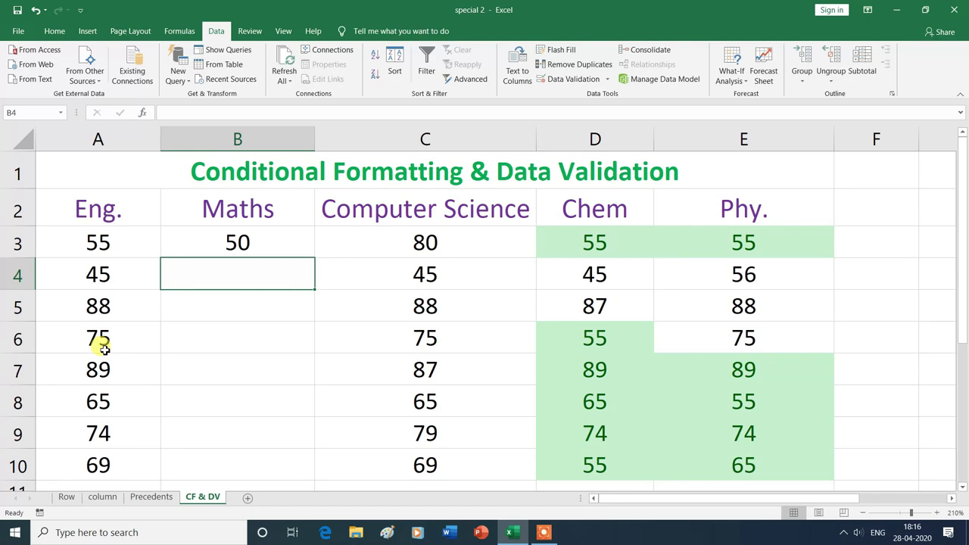
Step: Enter Maths scores 95, 60, 40 and 50 into B4:B7
{"action": "type", "text": "95"}
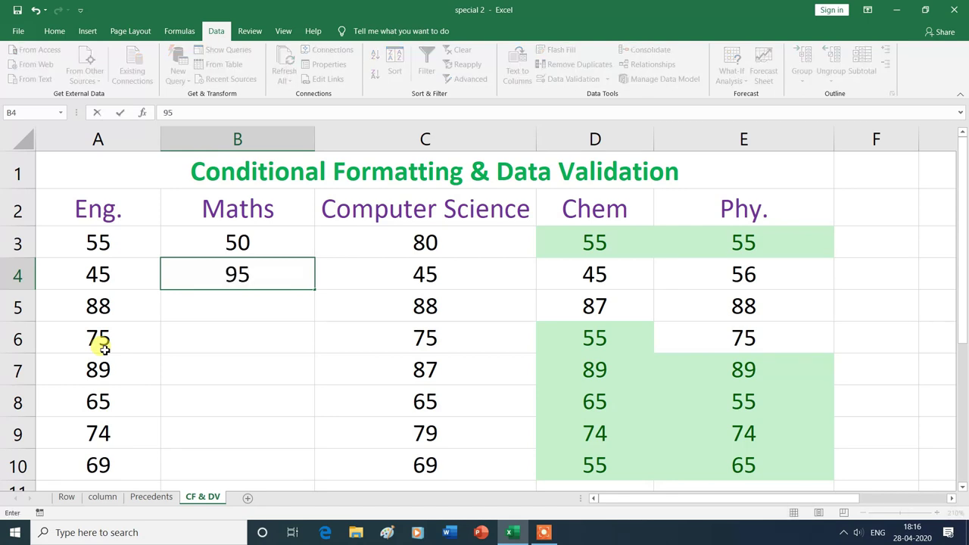
{"action": "key", "text": "Return"}
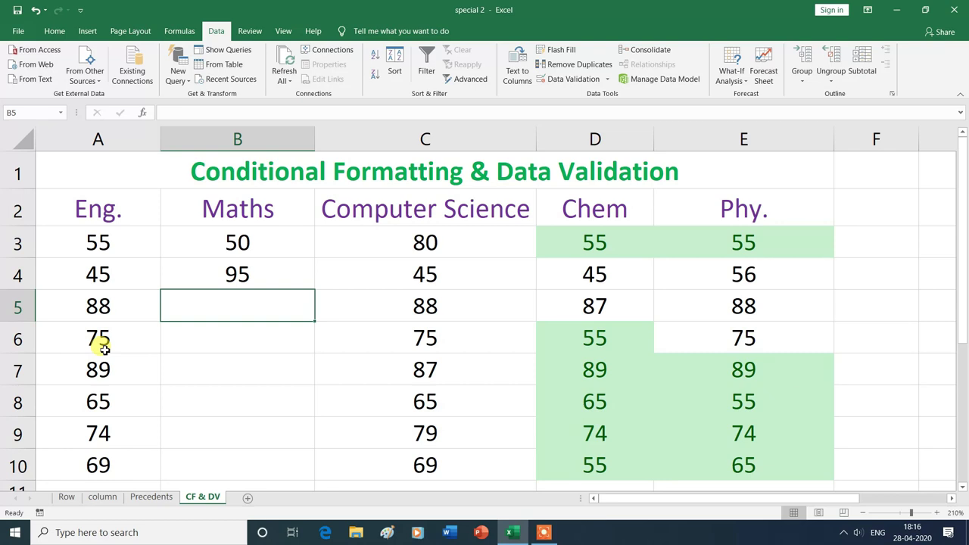
{"action": "type", "text": "60"}
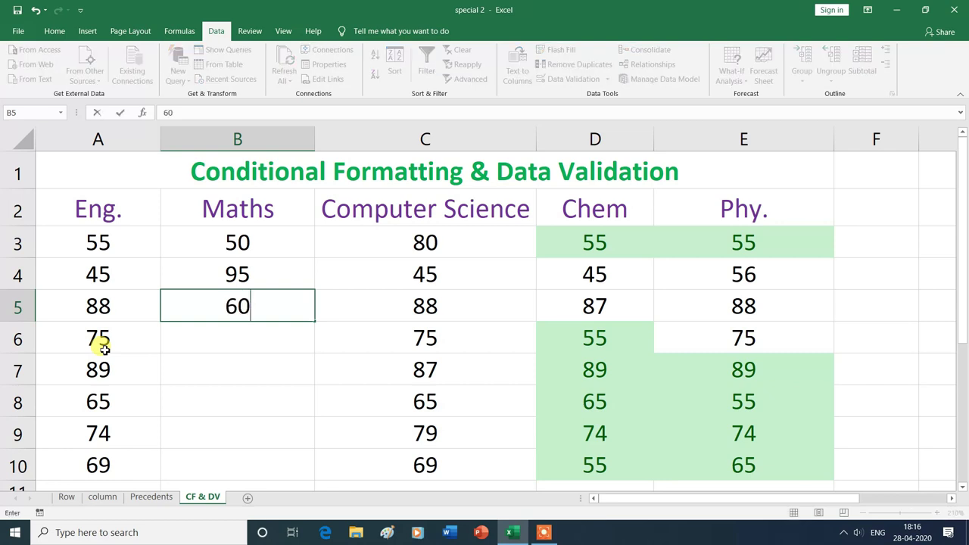
{"action": "key", "text": "Return"}
{"action": "type", "text": "40"}
{"action": "key", "text": "Return"}
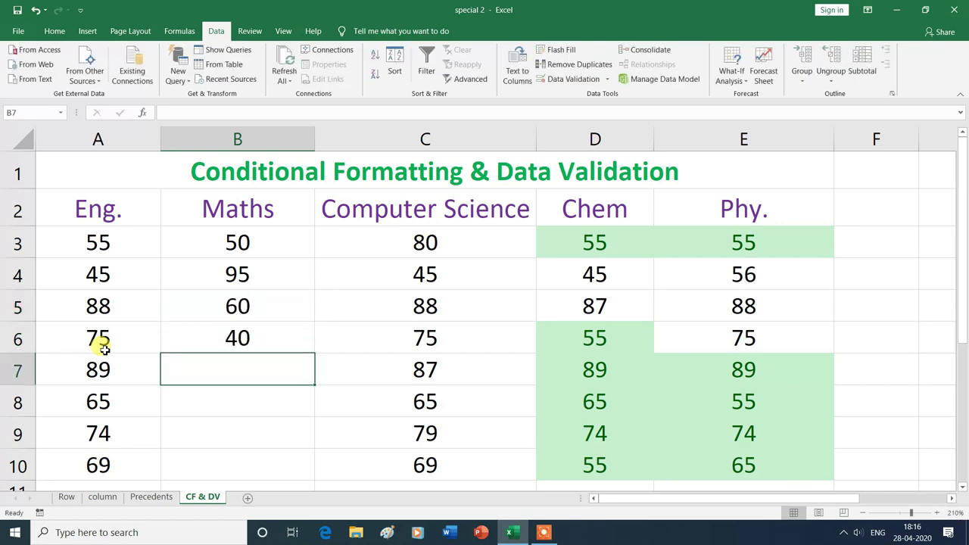
{"action": "type", "text": "50"}
{"action": "key", "text": "Return"}
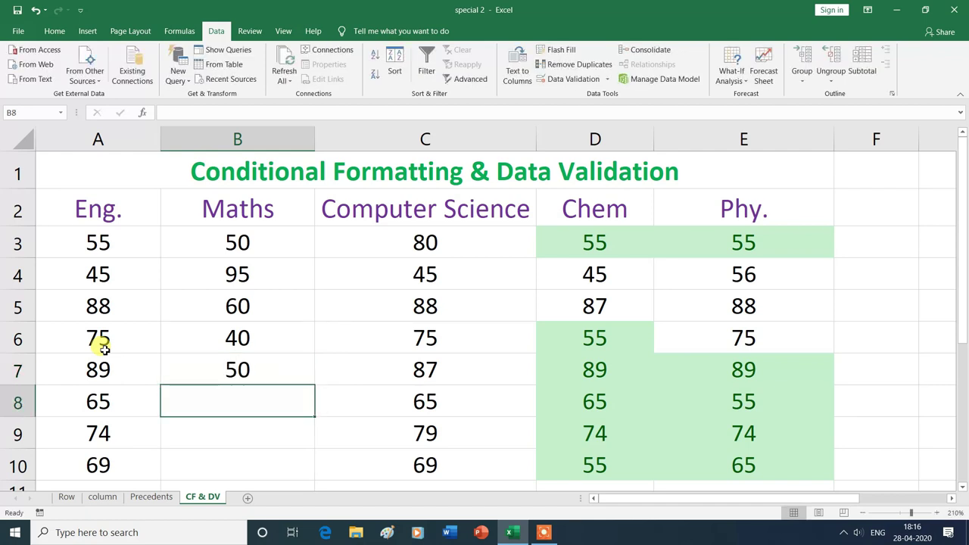
Step: Replace the rejected 96 with 80 in B8, enter 65 in B9, then select A3:E10
{"action": "type", "text": "96"}
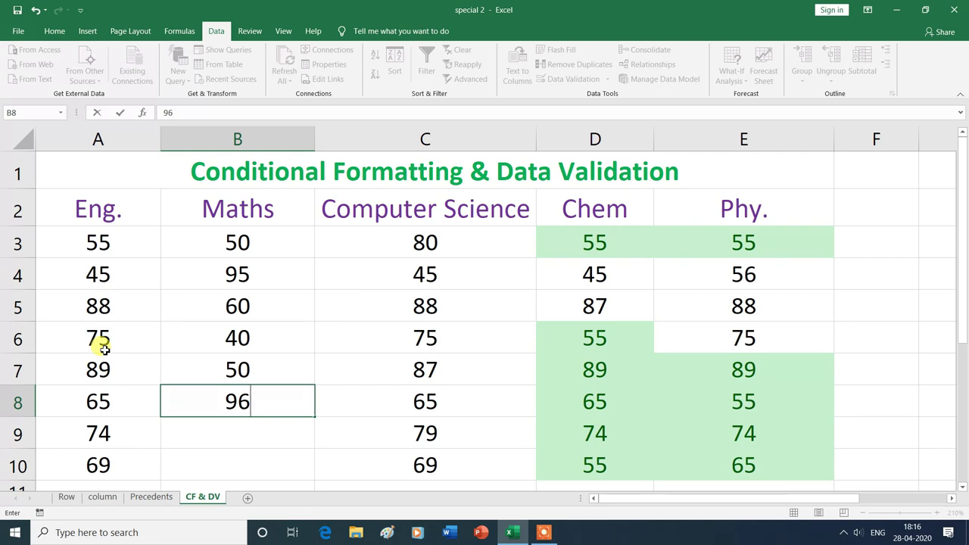
{"action": "left_click", "coordinate": [103, 349]}
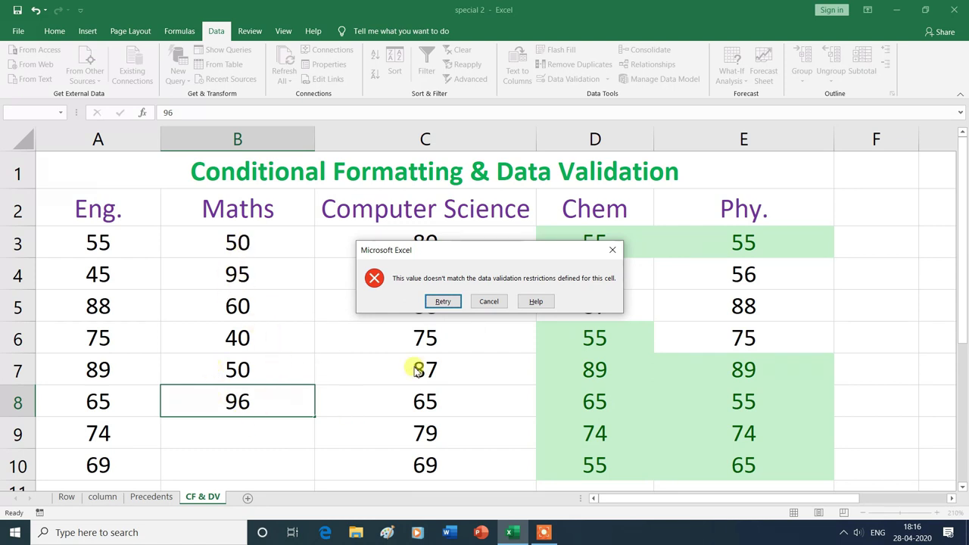
{"action": "left_click", "coordinate": [612, 249]}
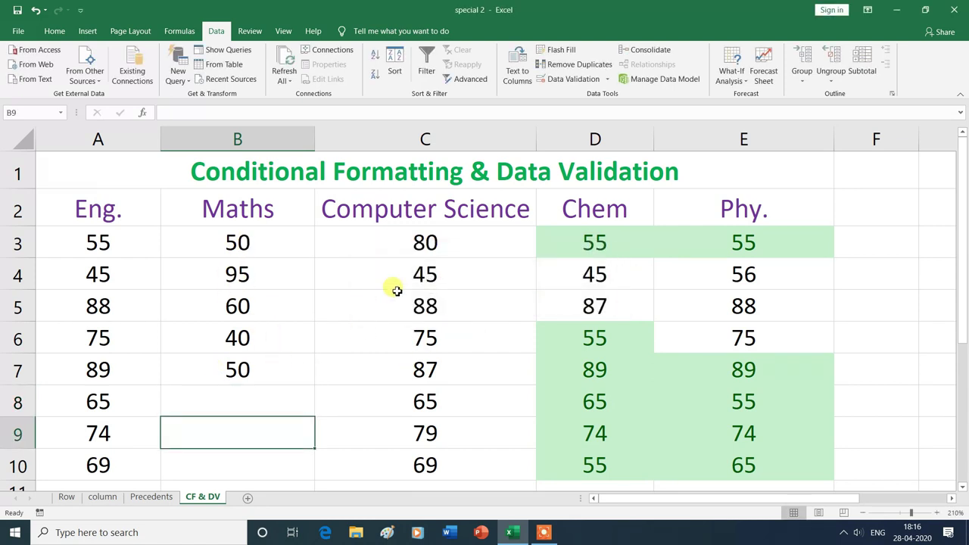
{"action": "left_click", "coordinate": [229, 408]}
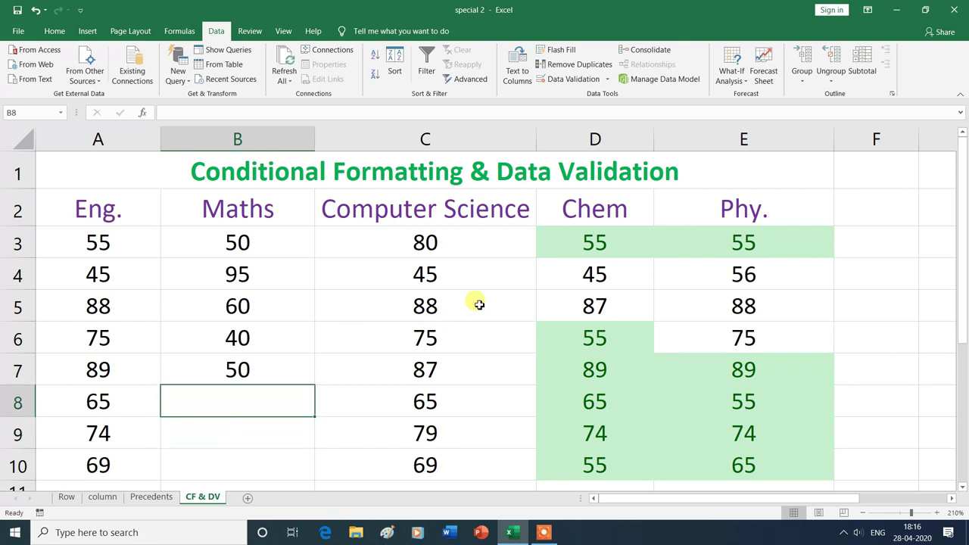
{"action": "type", "text": "80"}
{"action": "key", "text": "Return"}
{"action": "type", "text": "65"}
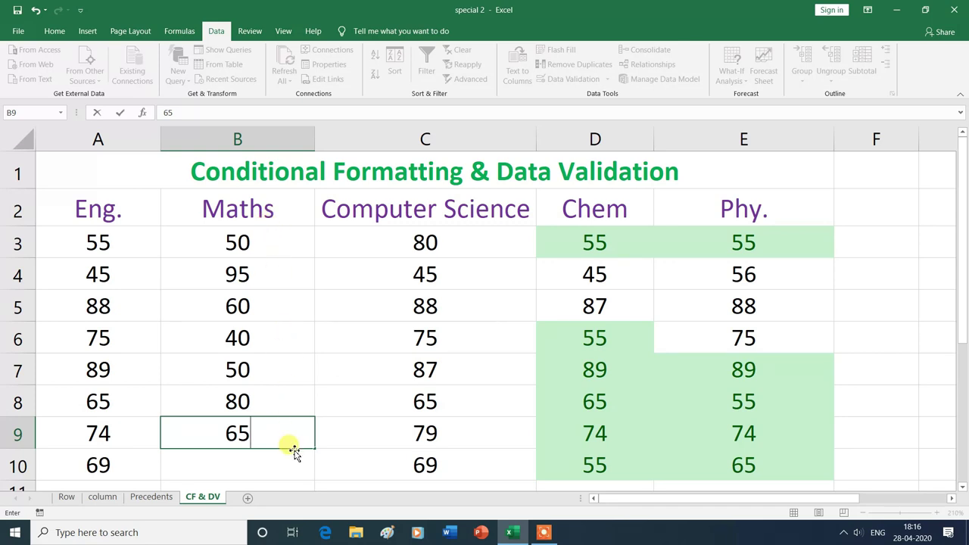
{"action": "left_click", "coordinate": [338, 470]}
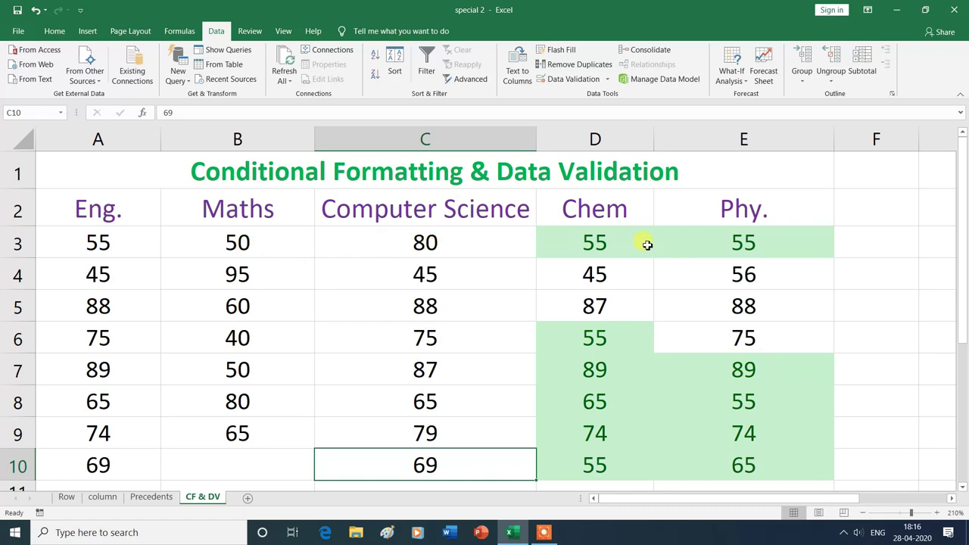
{"action": "mouse_move", "coordinate": [56, 242]}
{"action": "left_mouse_down"}
{"action": "mouse_move", "coordinate": [714, 307]}
{"action": "mouse_move", "coordinate": [732, 467]}
{"action": "left_mouse_up"}
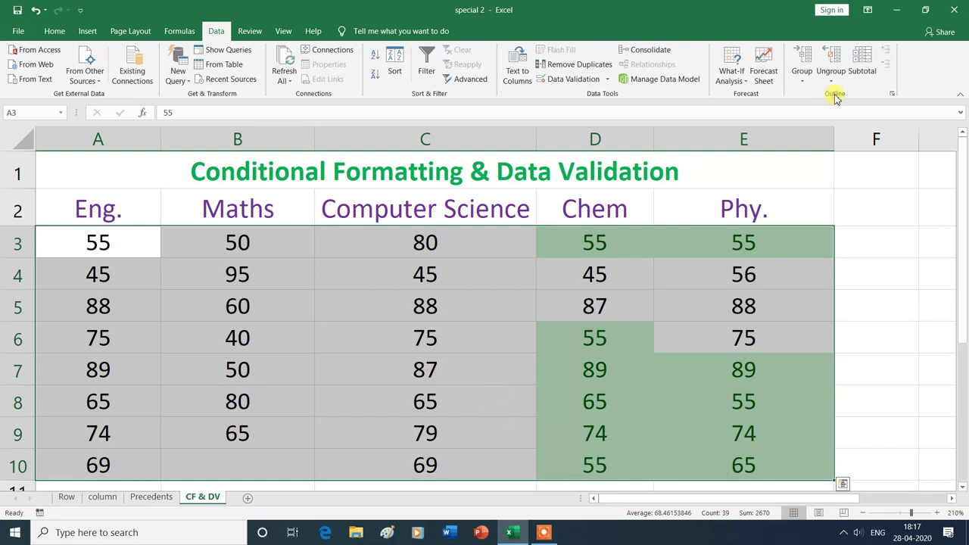
Step: Use Go To Special with Data validation set to All to select the validated Maths cells B3:B10
{"action": "left_click", "coordinate": [55, 31]}
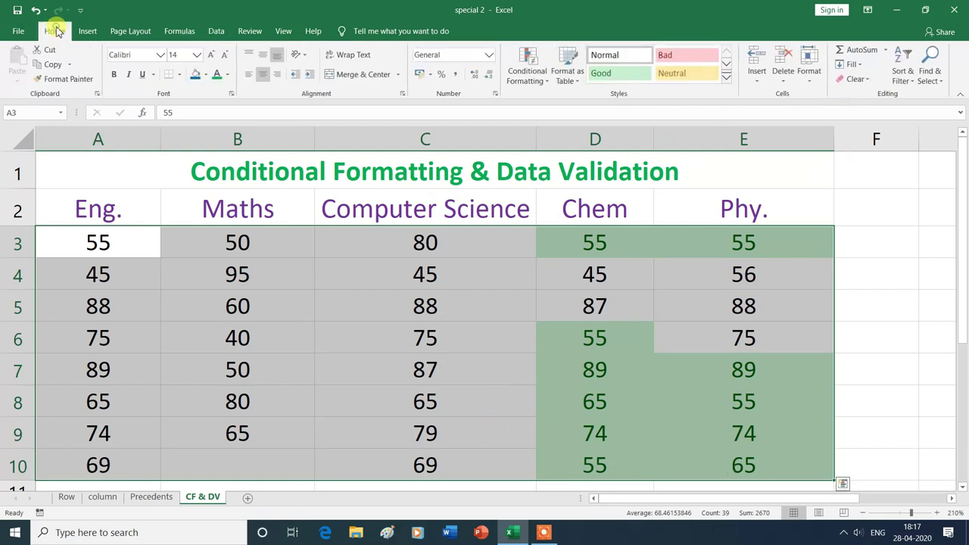
{"action": "left_click", "coordinate": [932, 76]}
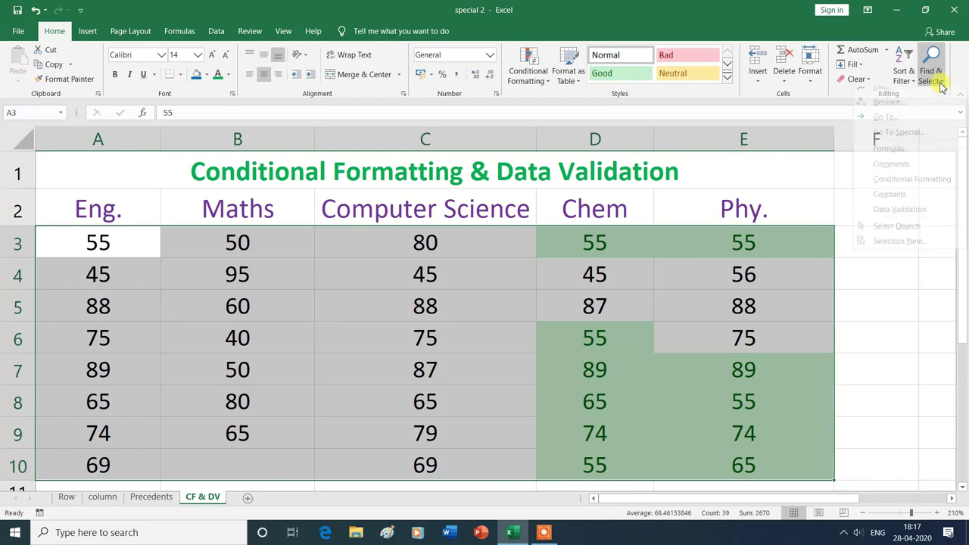
{"action": "left_click", "coordinate": [900, 140]}
{"action": "left_click", "coordinate": [801, 200]}
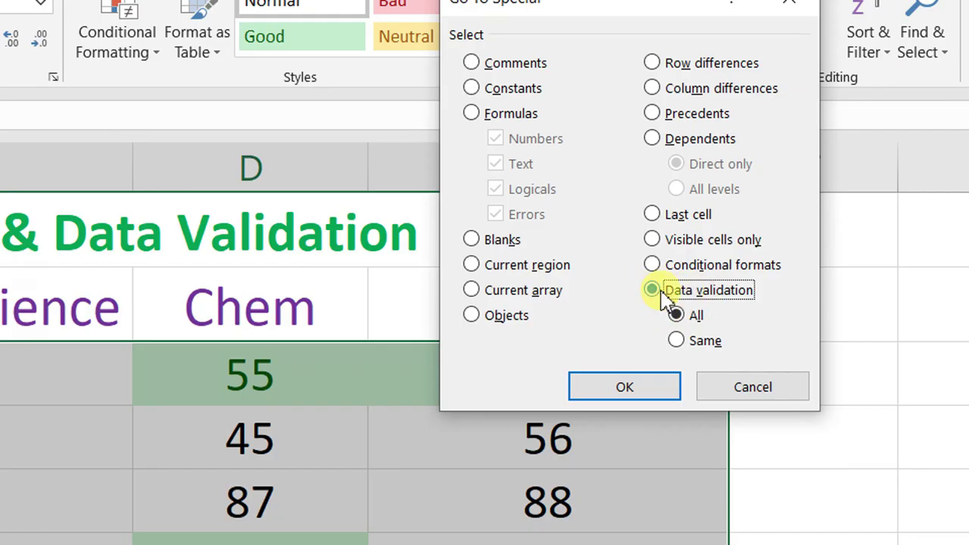
{"action": "left_click", "coordinate": [678, 315]}
{"action": "left_click", "coordinate": [636, 384]}
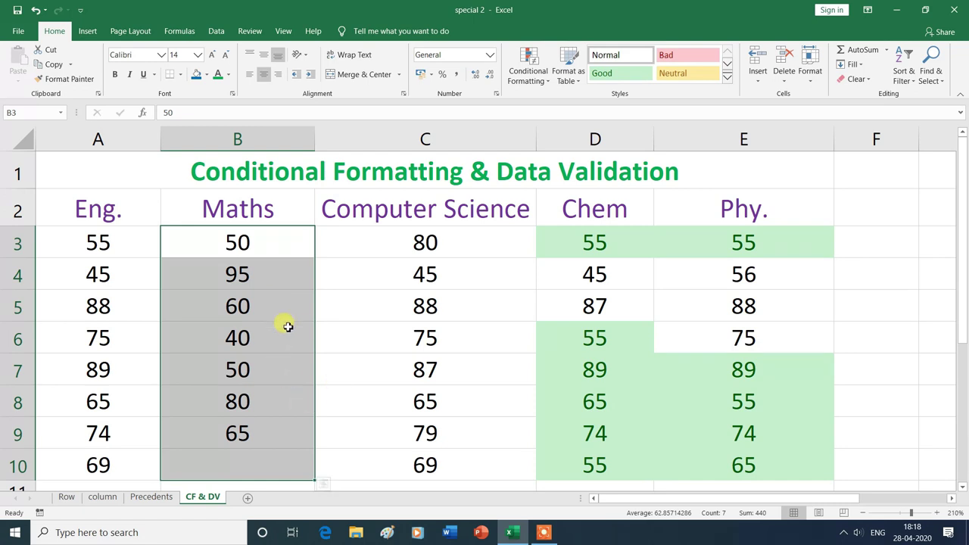
Step: Make the Maths scores B3:B10 bold, dismiss the font-size list, and deselect
{"action": "left_click", "coordinate": [115, 76]}
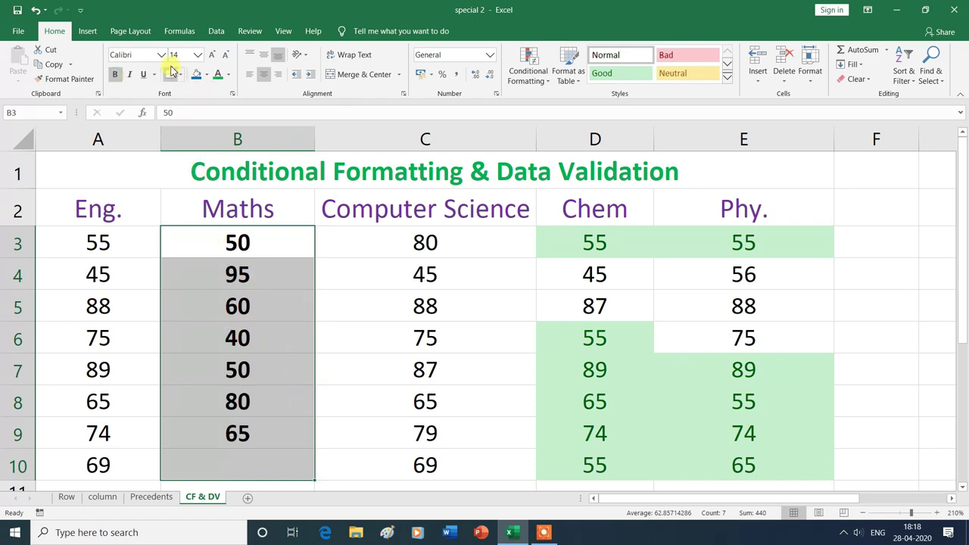
{"action": "left_click", "coordinate": [199, 55]}
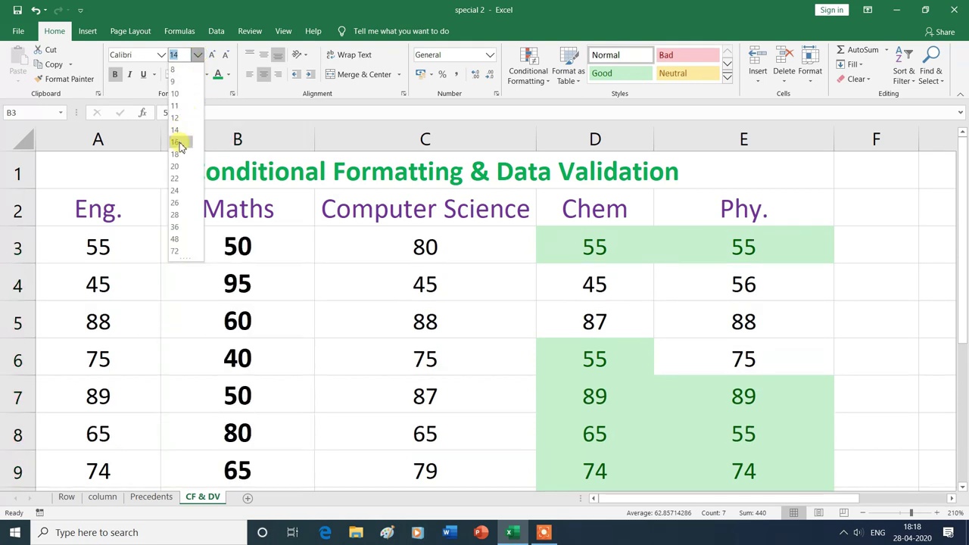
{"action": "key", "text": "Escape"}
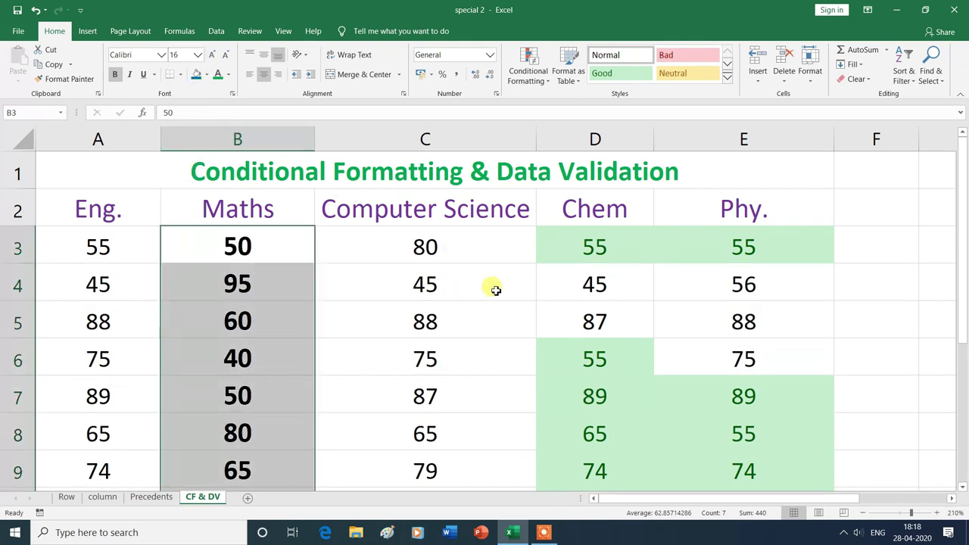
{"action": "left_click", "coordinate": [493, 289]}
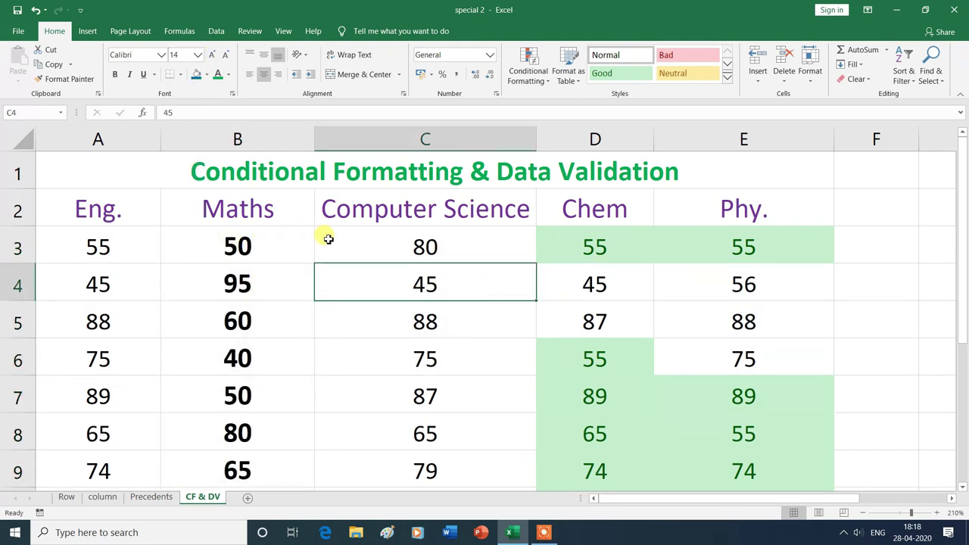